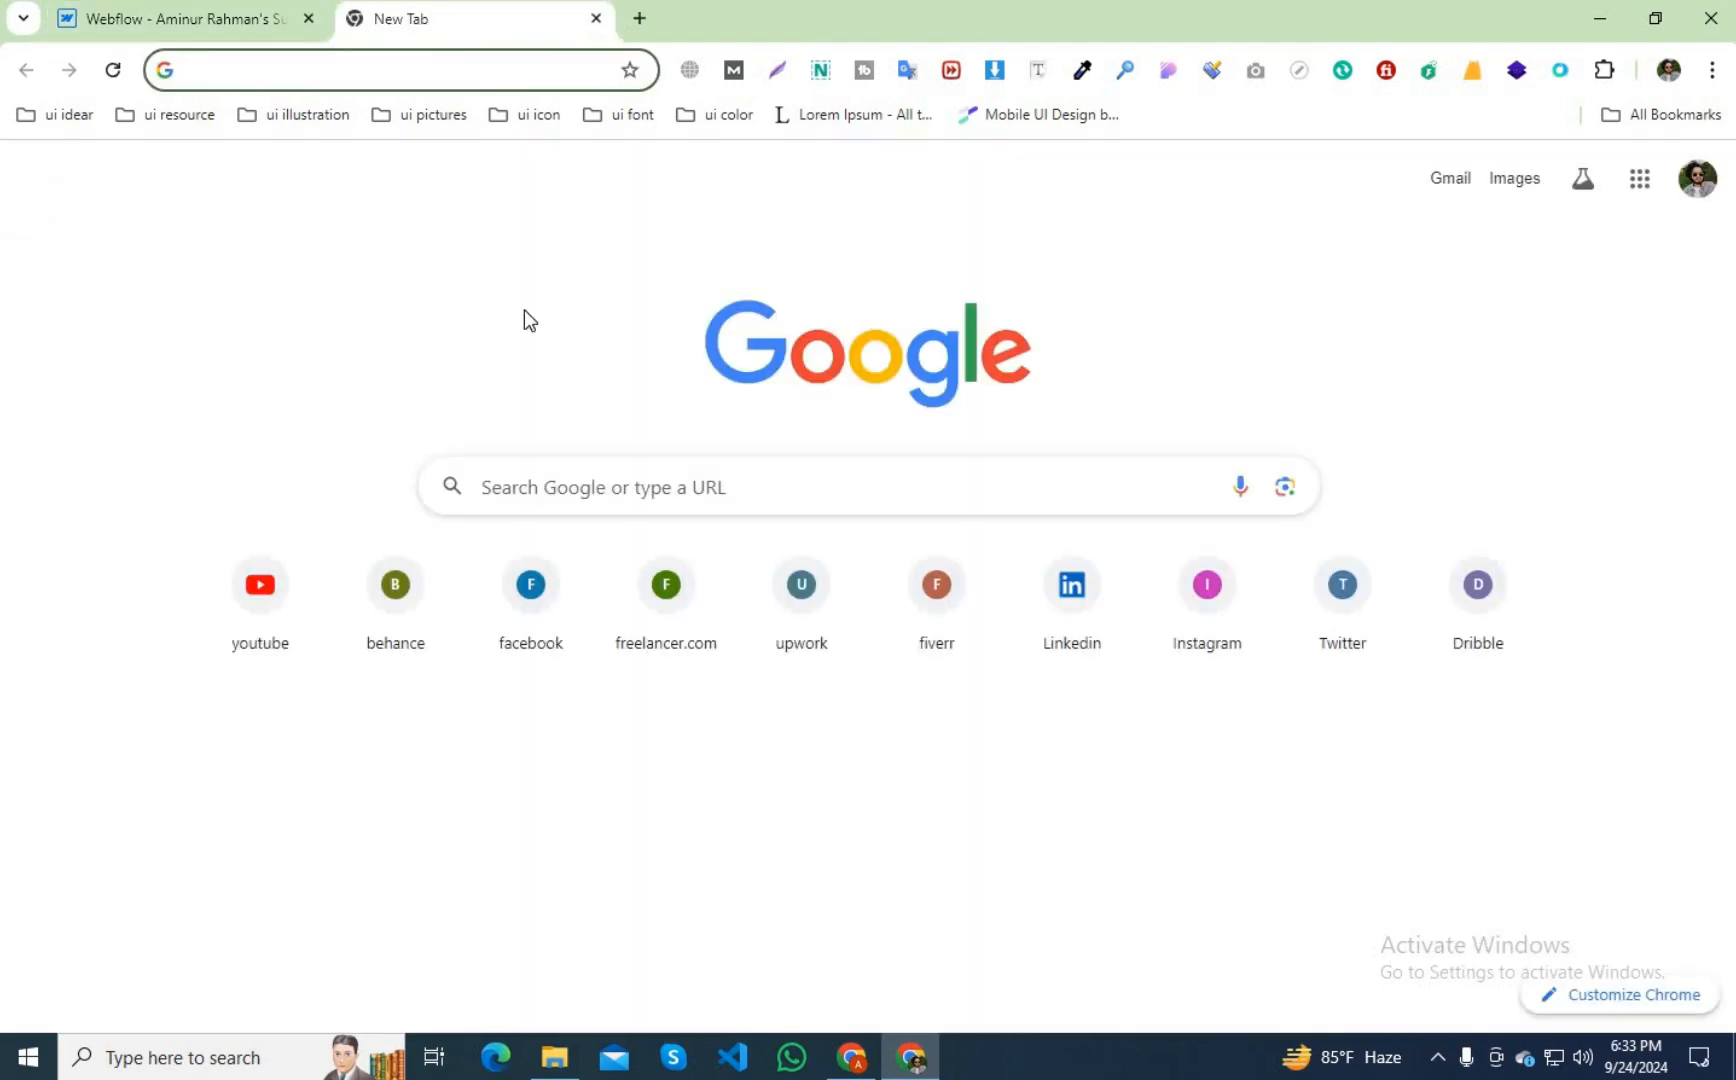
Download the Font Awesome 6.6.0 Free For Web package from fontawesome.com/download.
{"action": "type", "text": "fontawesome.com/download"}
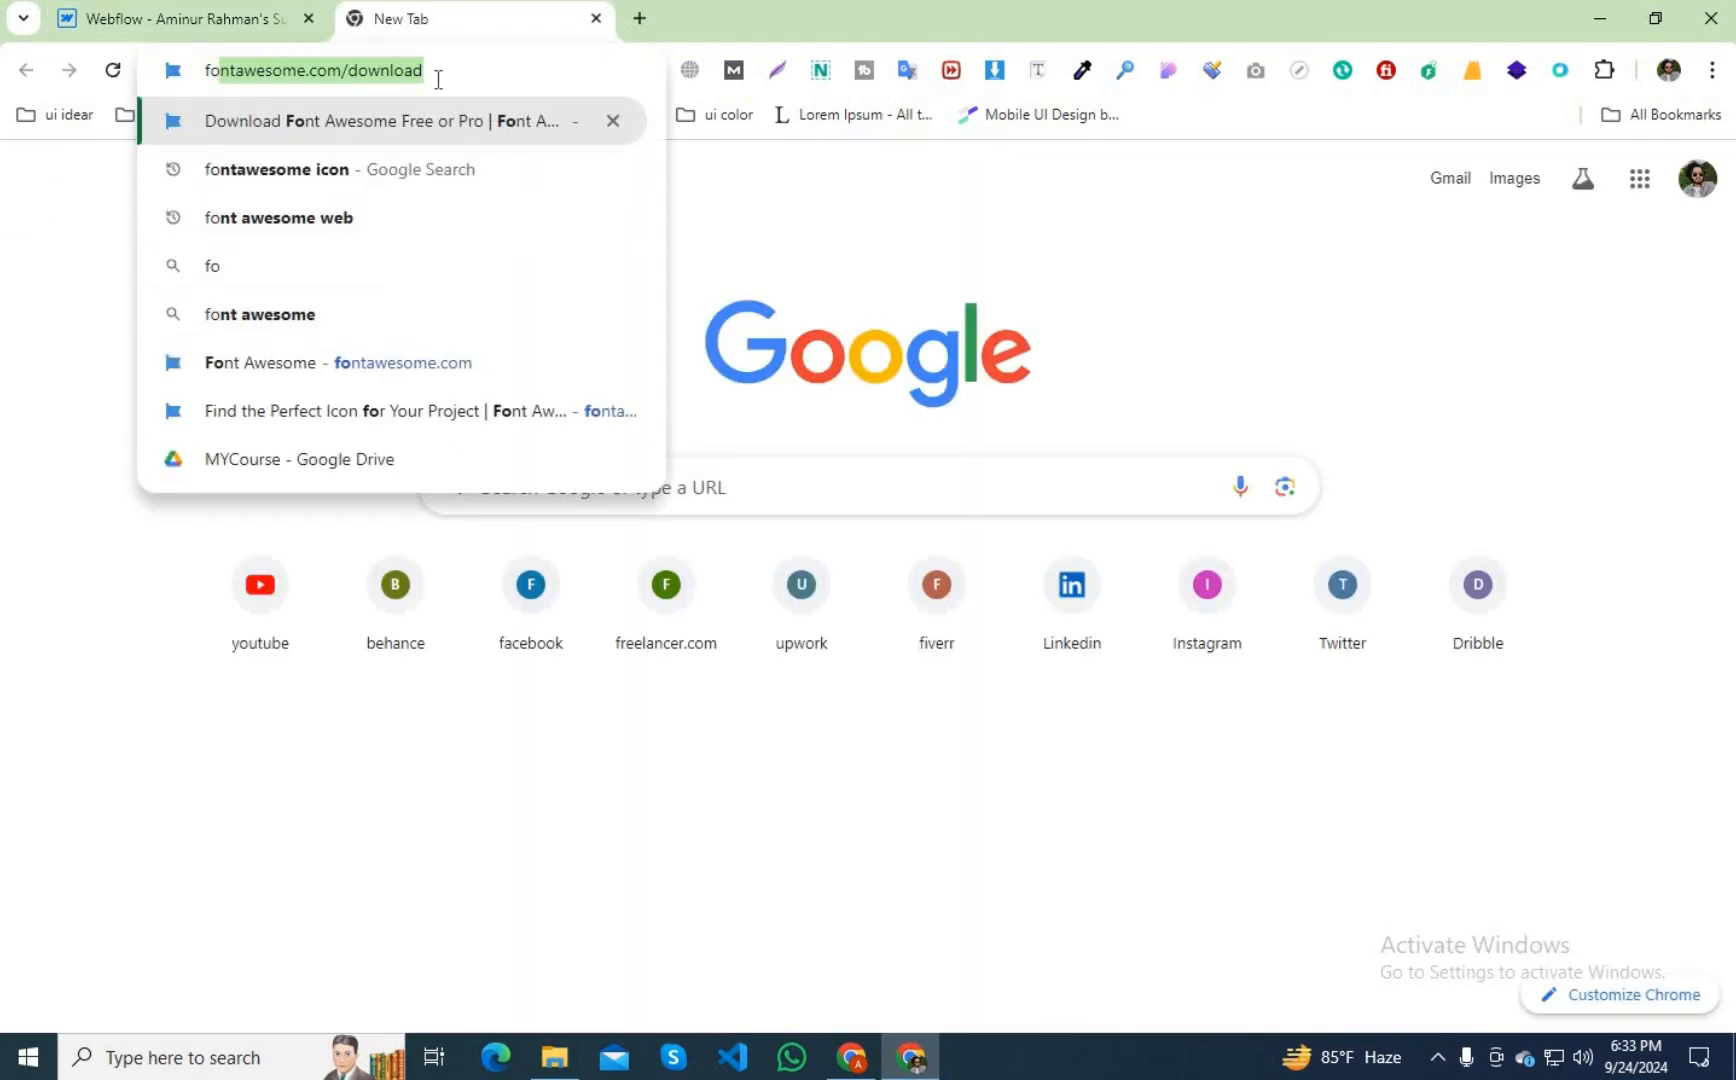
{"action": "left_click", "coordinate": [358, 72]}
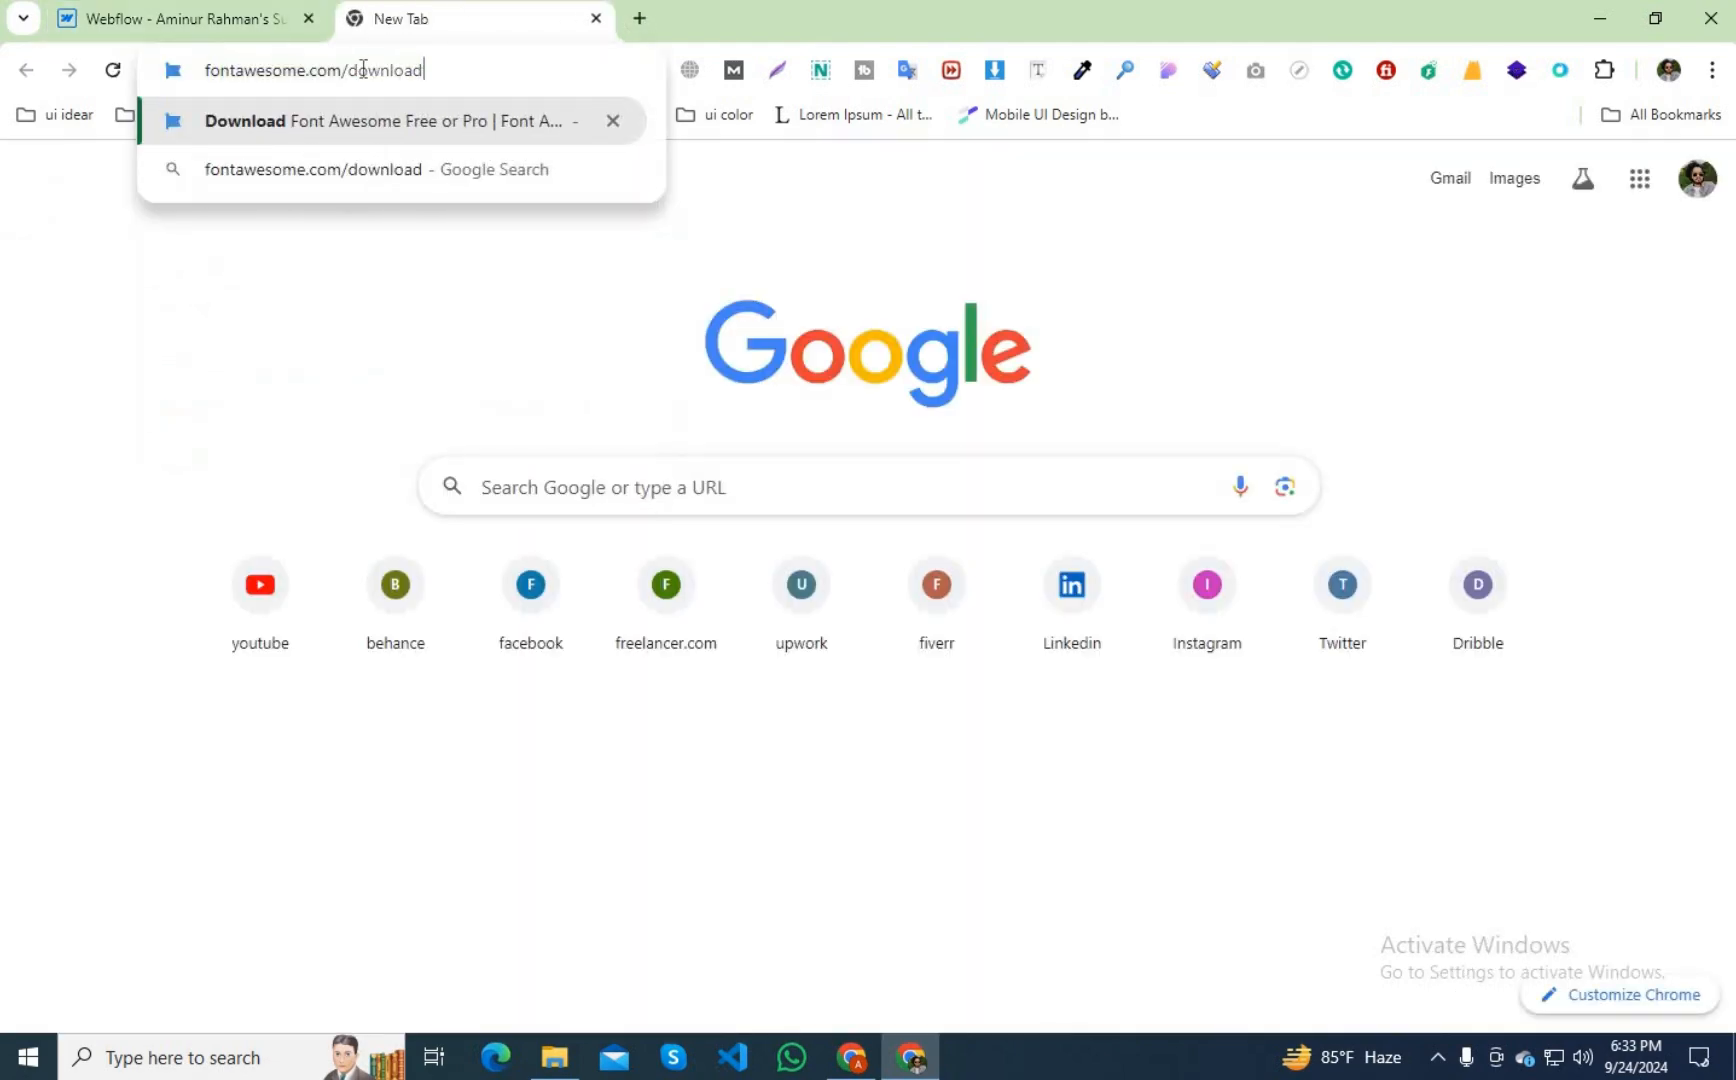
{"action": "left_click", "coordinate": [472, 99]}
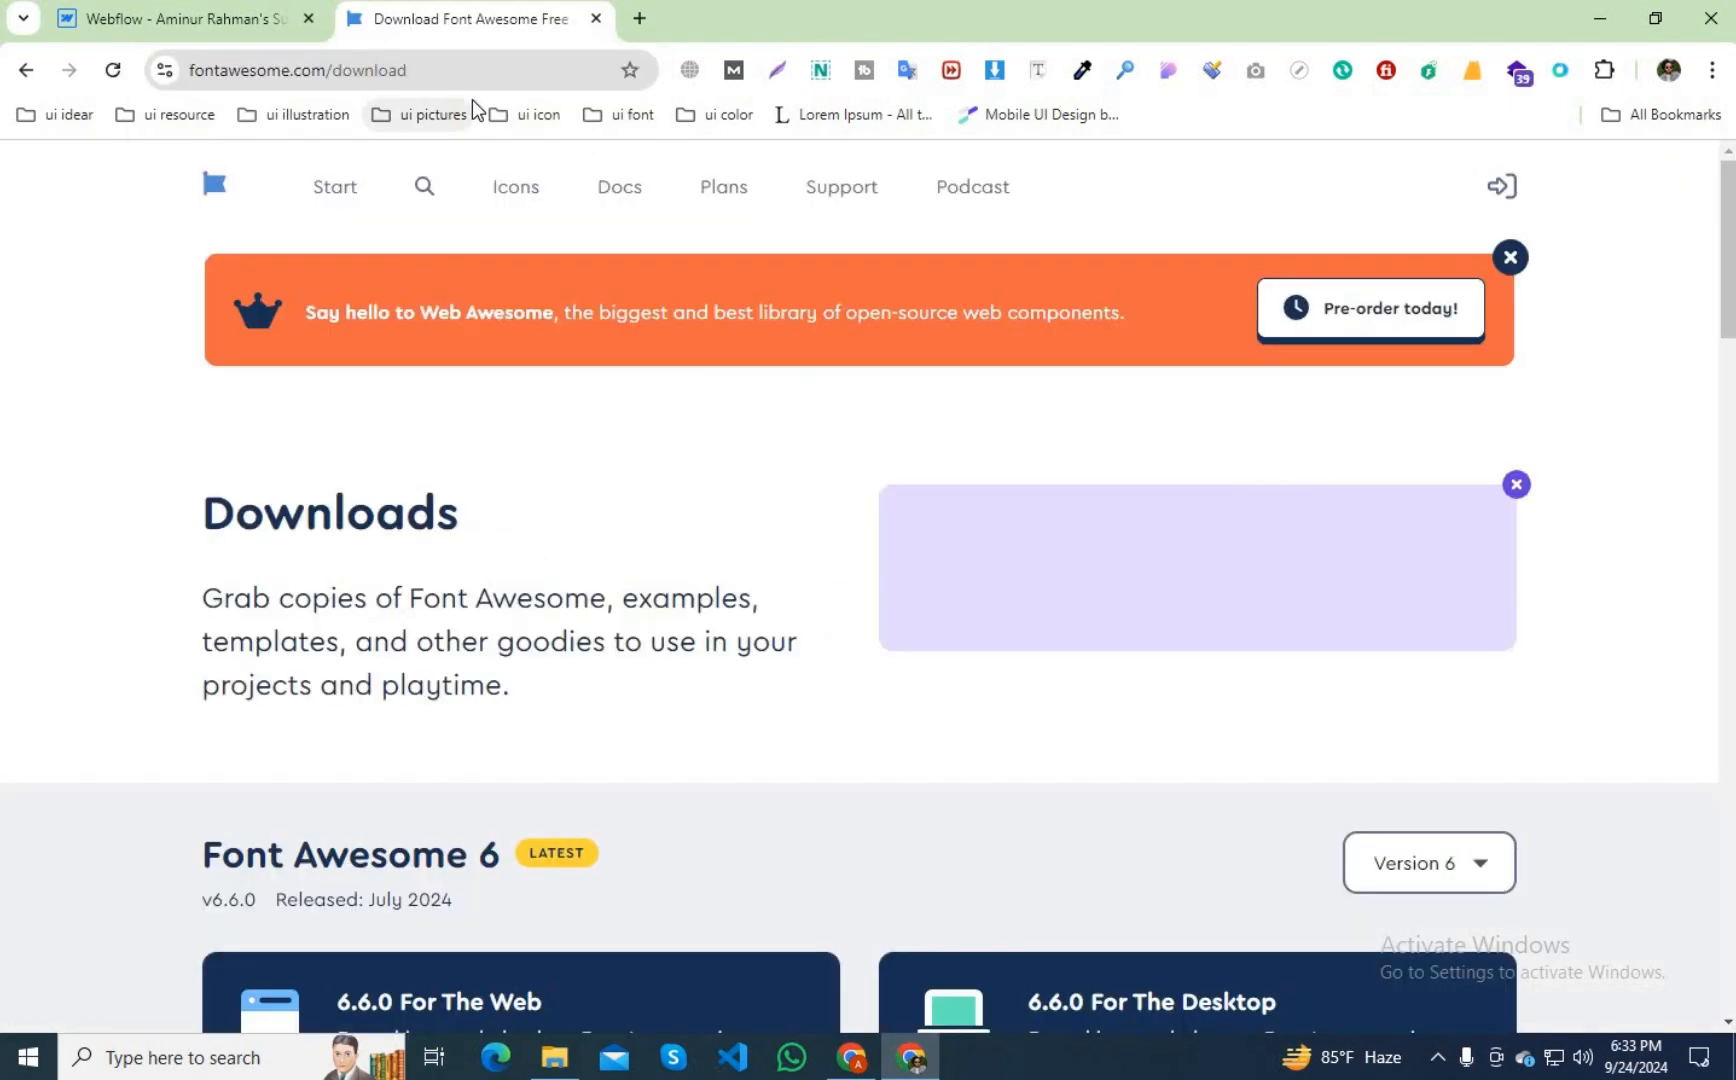
{"action": "scroll", "coordinate": [736, 666], "scroll_direction": "down", "scroll_amount": 5}
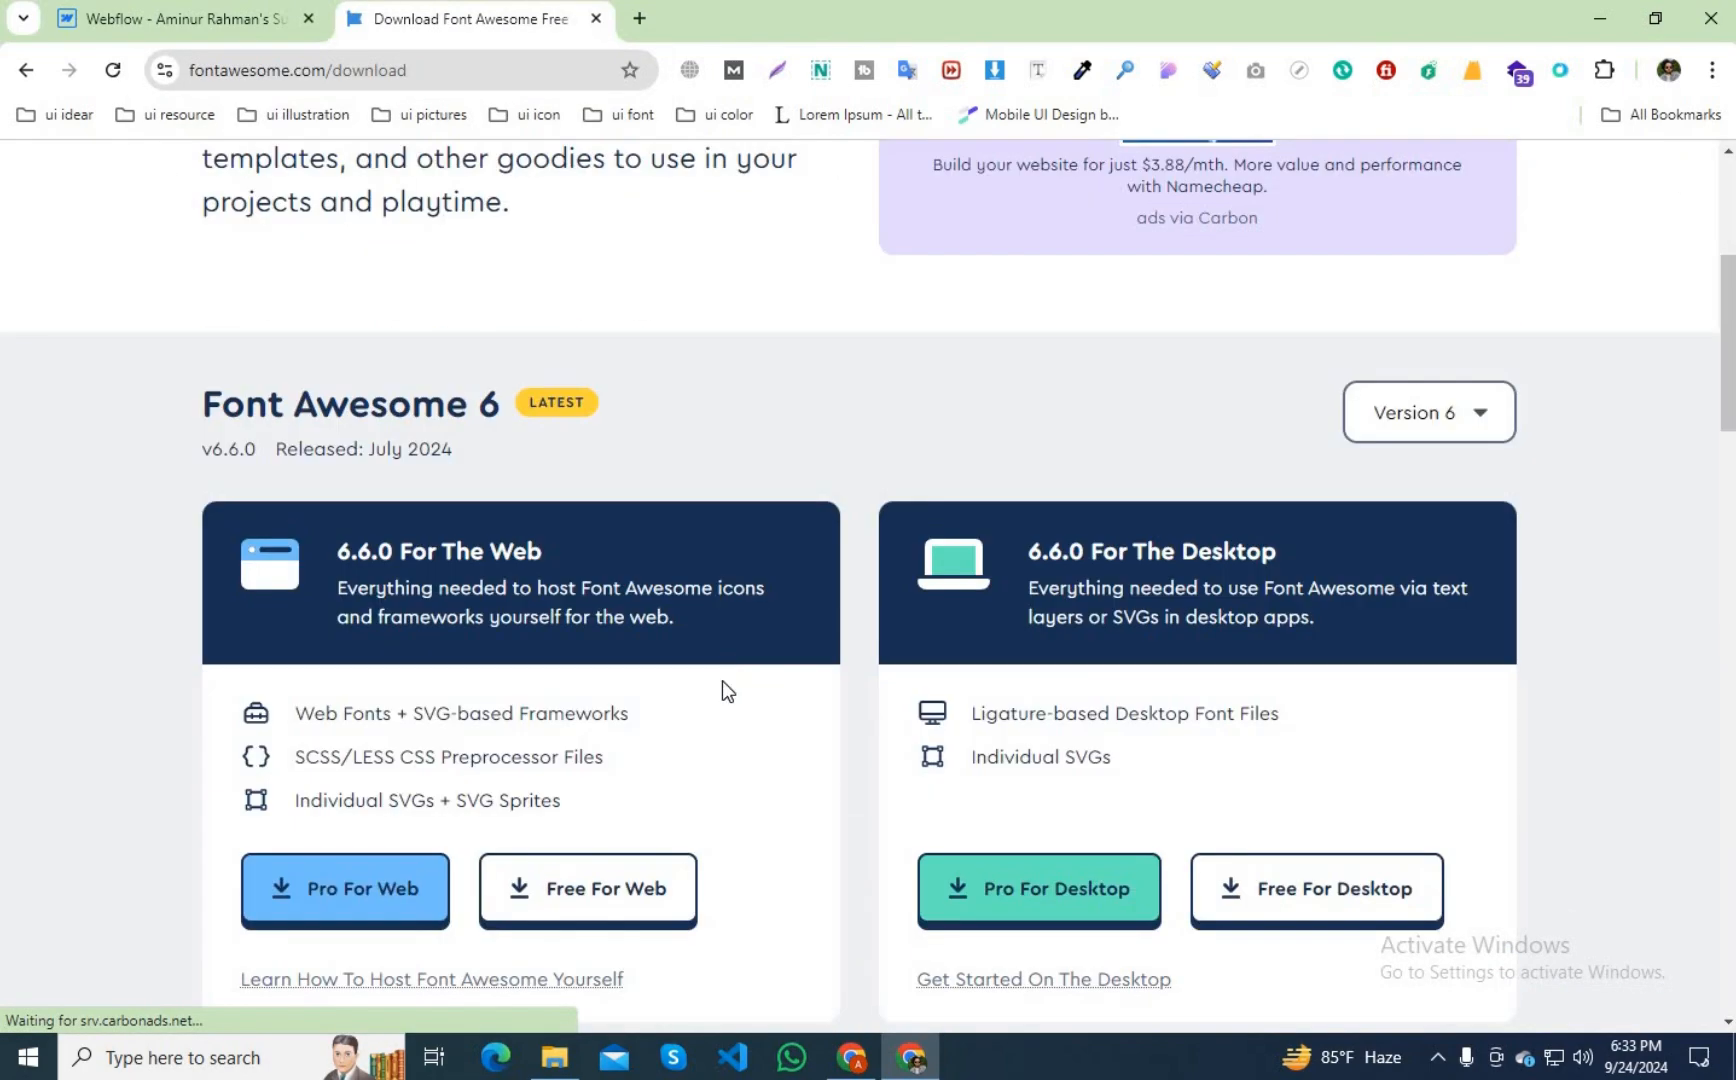
{"action": "scroll", "coordinate": [670, 755], "scroll_direction": "down", "scroll_amount": 3}
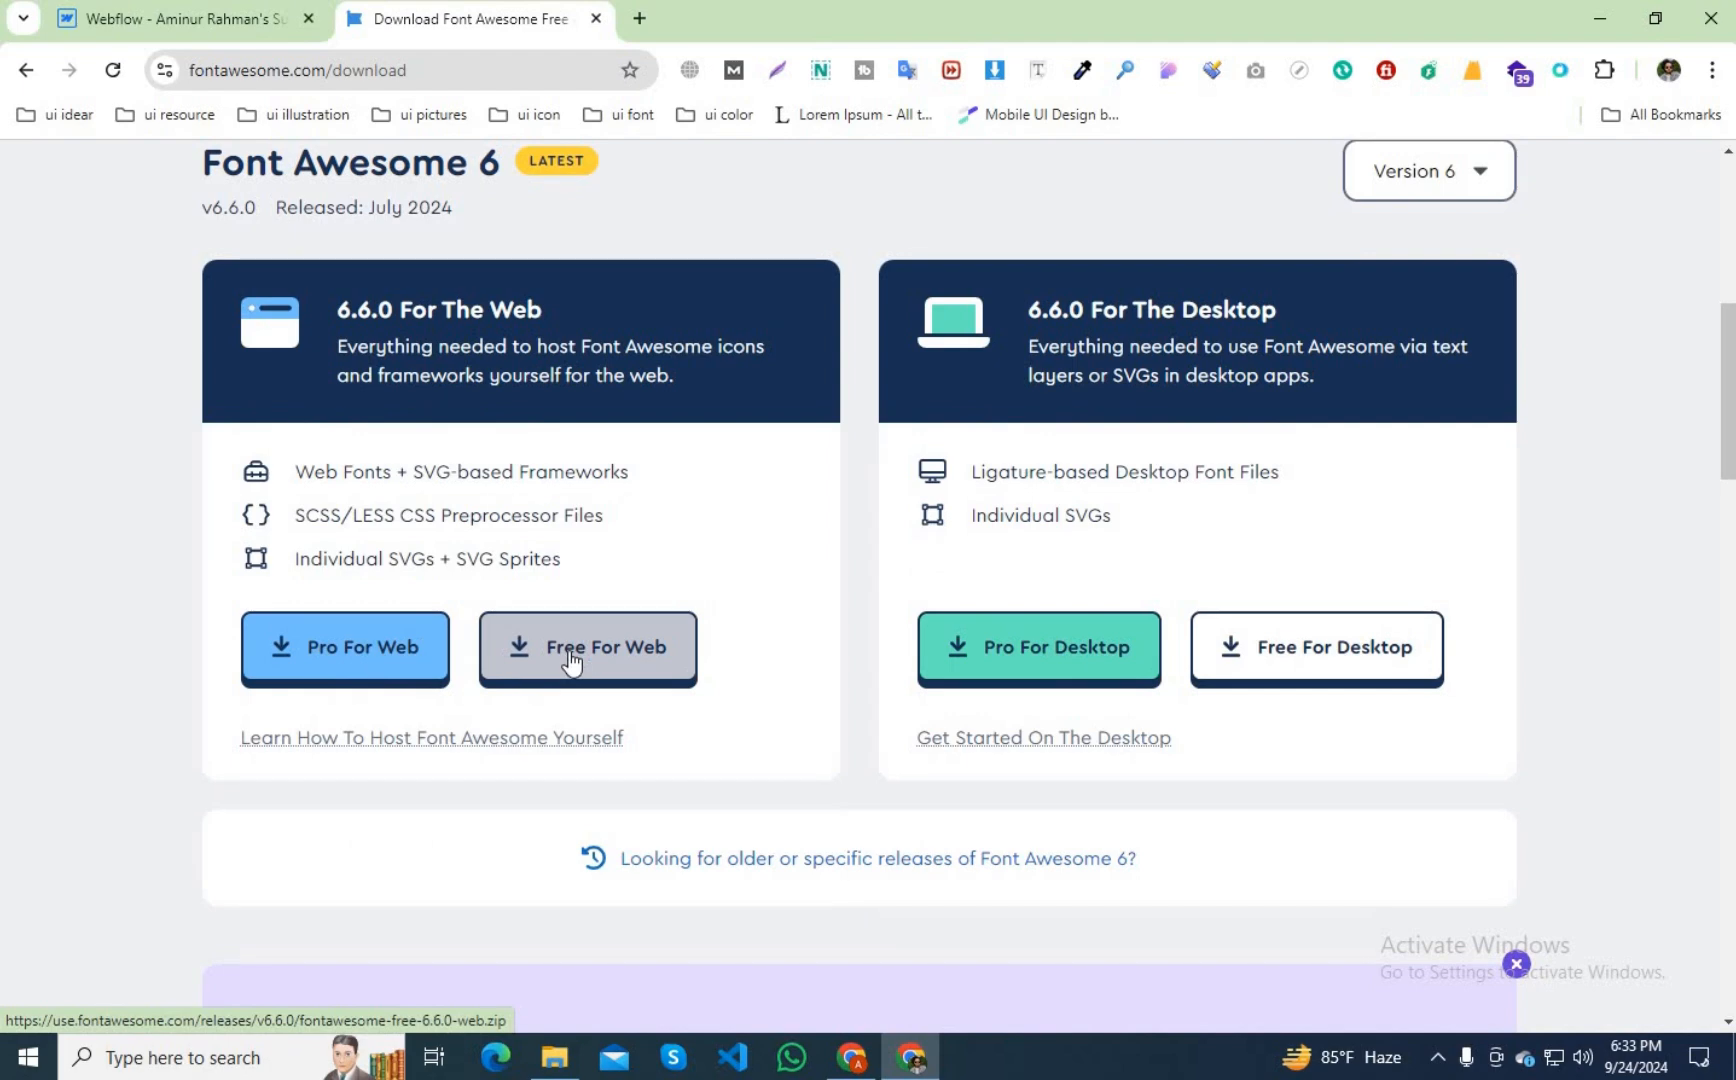
{"action": "left_click", "coordinate": [571, 658]}
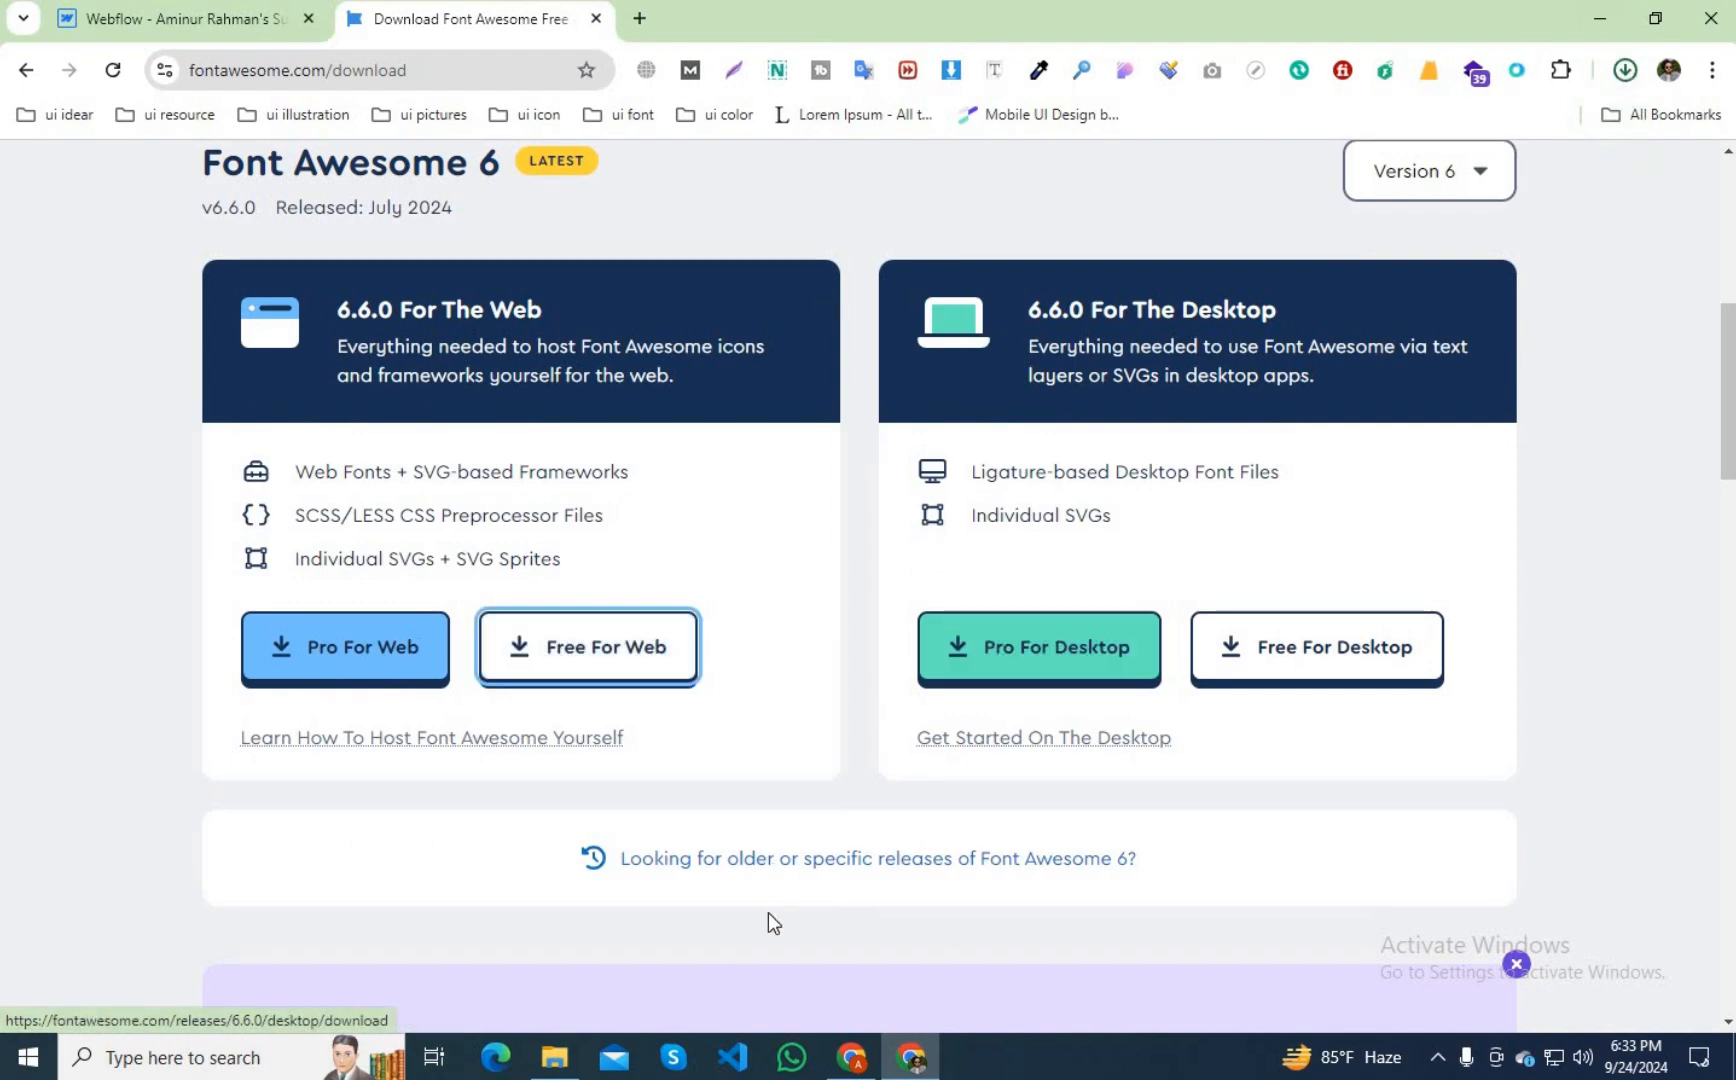
Switch to File Explorer and extract the fontawesome-free-6.6.0-web archive within the Downloads folder.
{"action": "left_click", "coordinate": [558, 1066]}
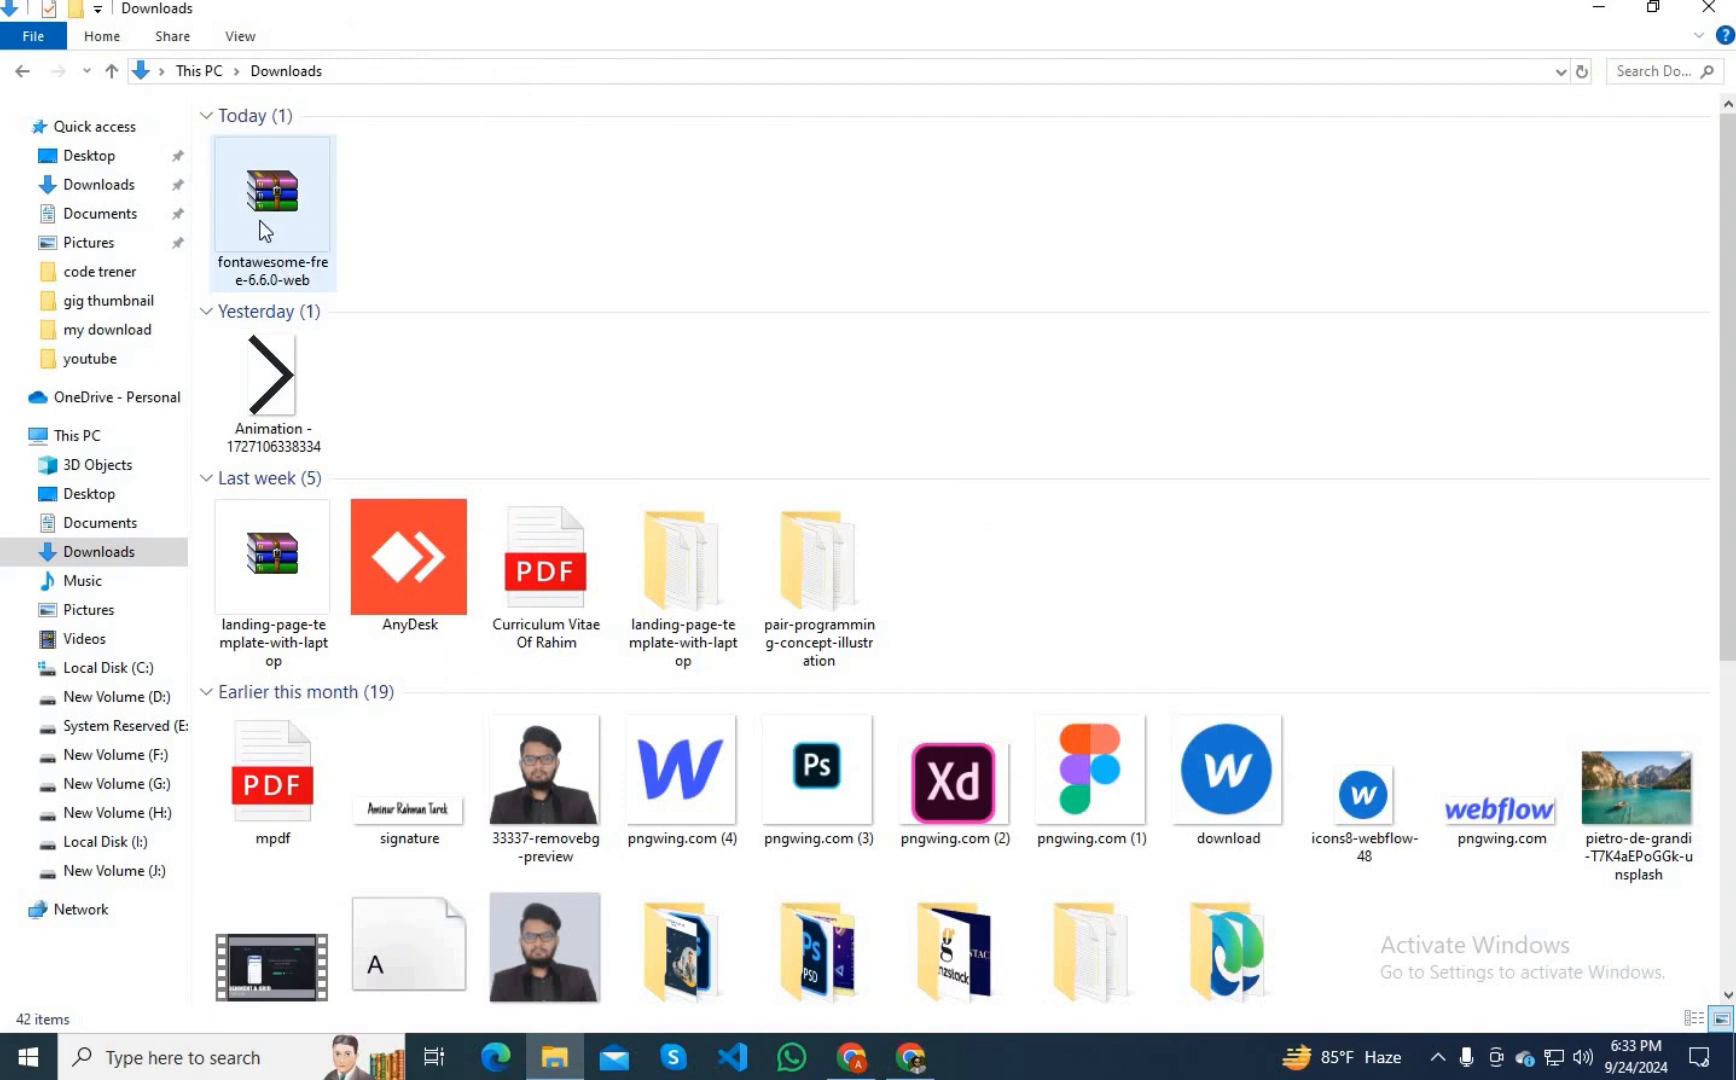
{"action": "left_click", "coordinate": [262, 226]}
{"action": "right_click", "coordinate": [259, 220]}
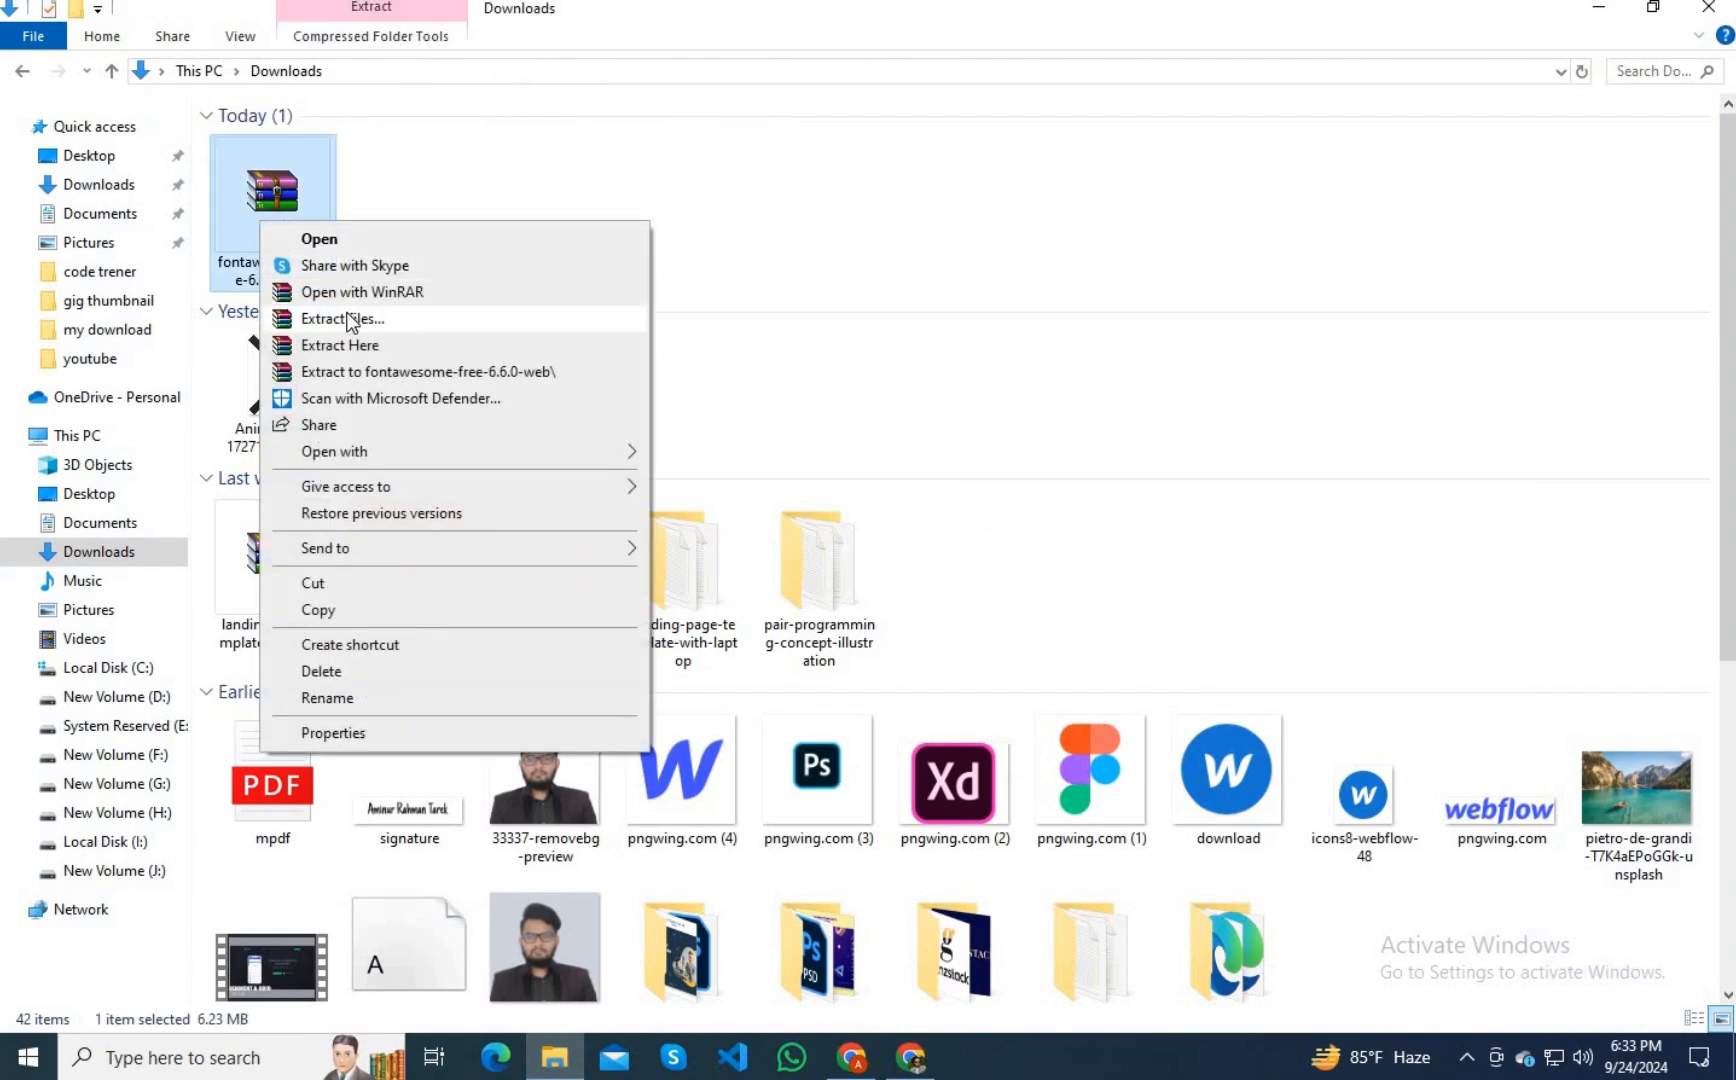
{"action": "left_click", "coordinate": [360, 318]}
{"action": "left_click", "coordinate": [940, 796]}
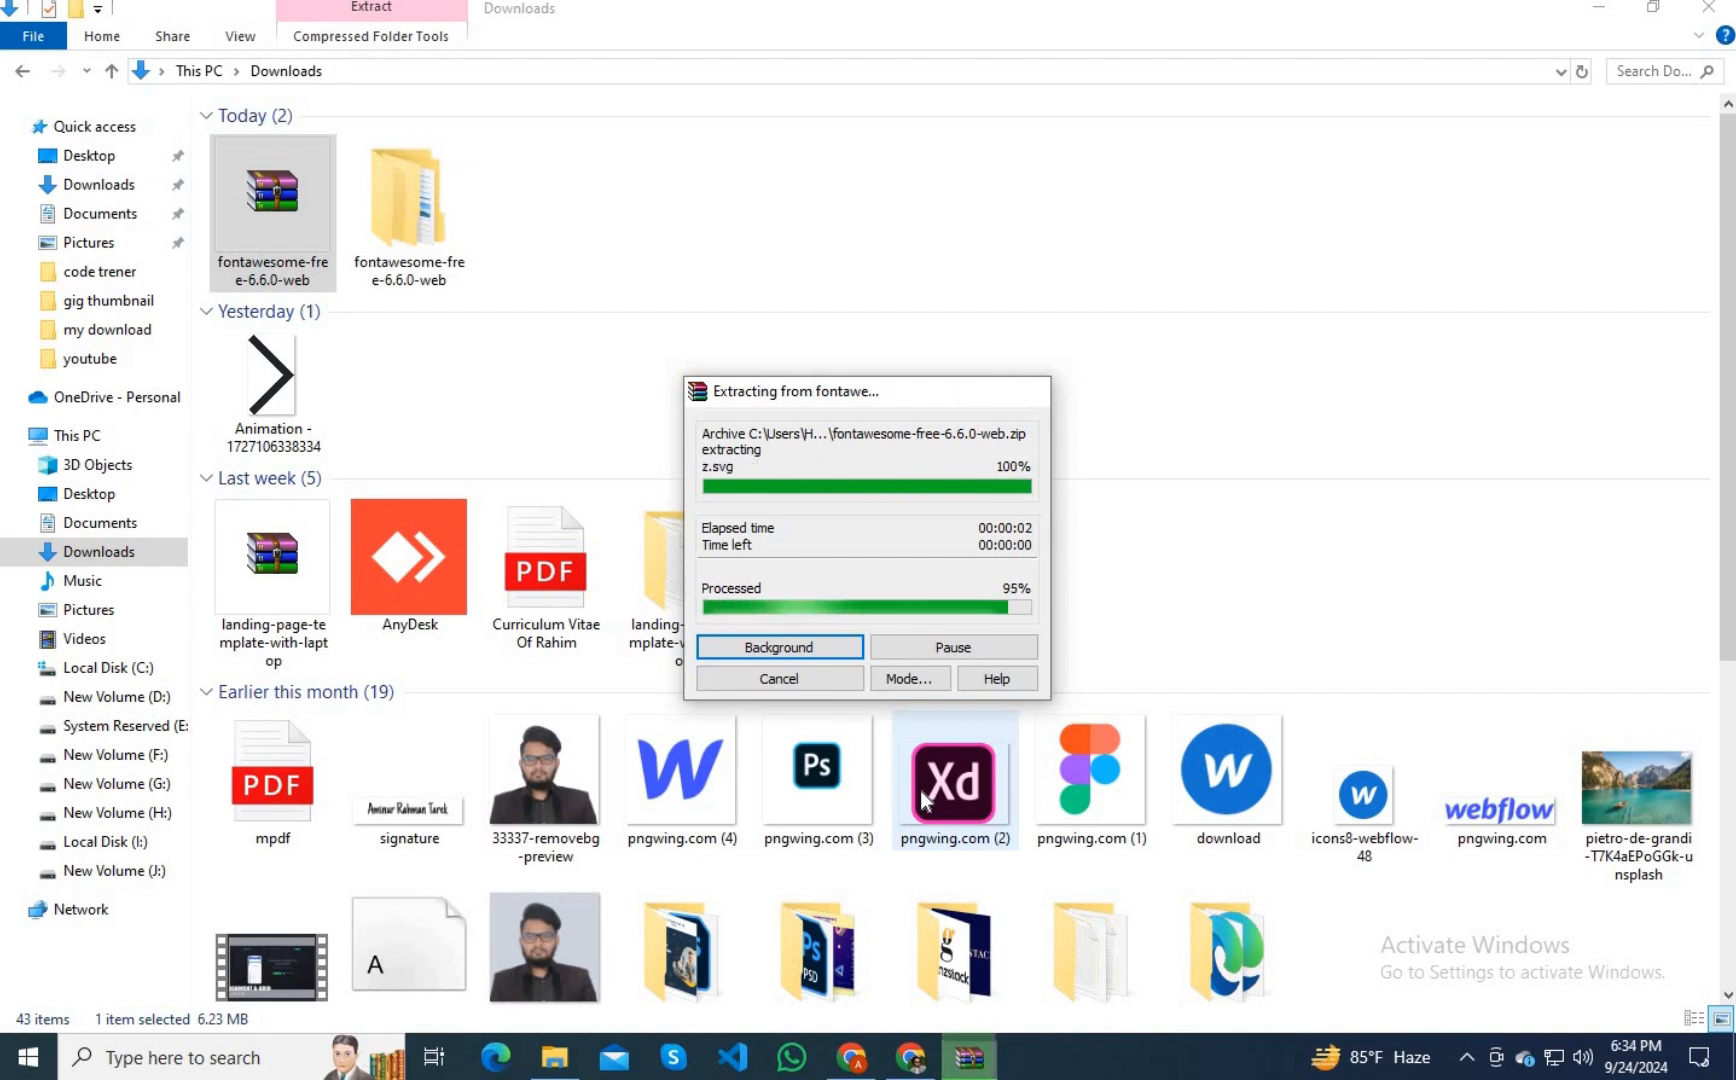
Open the webfonts folder inside the extracted fontawesome-free-6.6.0-web folder.
{"action": "double_click", "coordinate": [412, 224]}
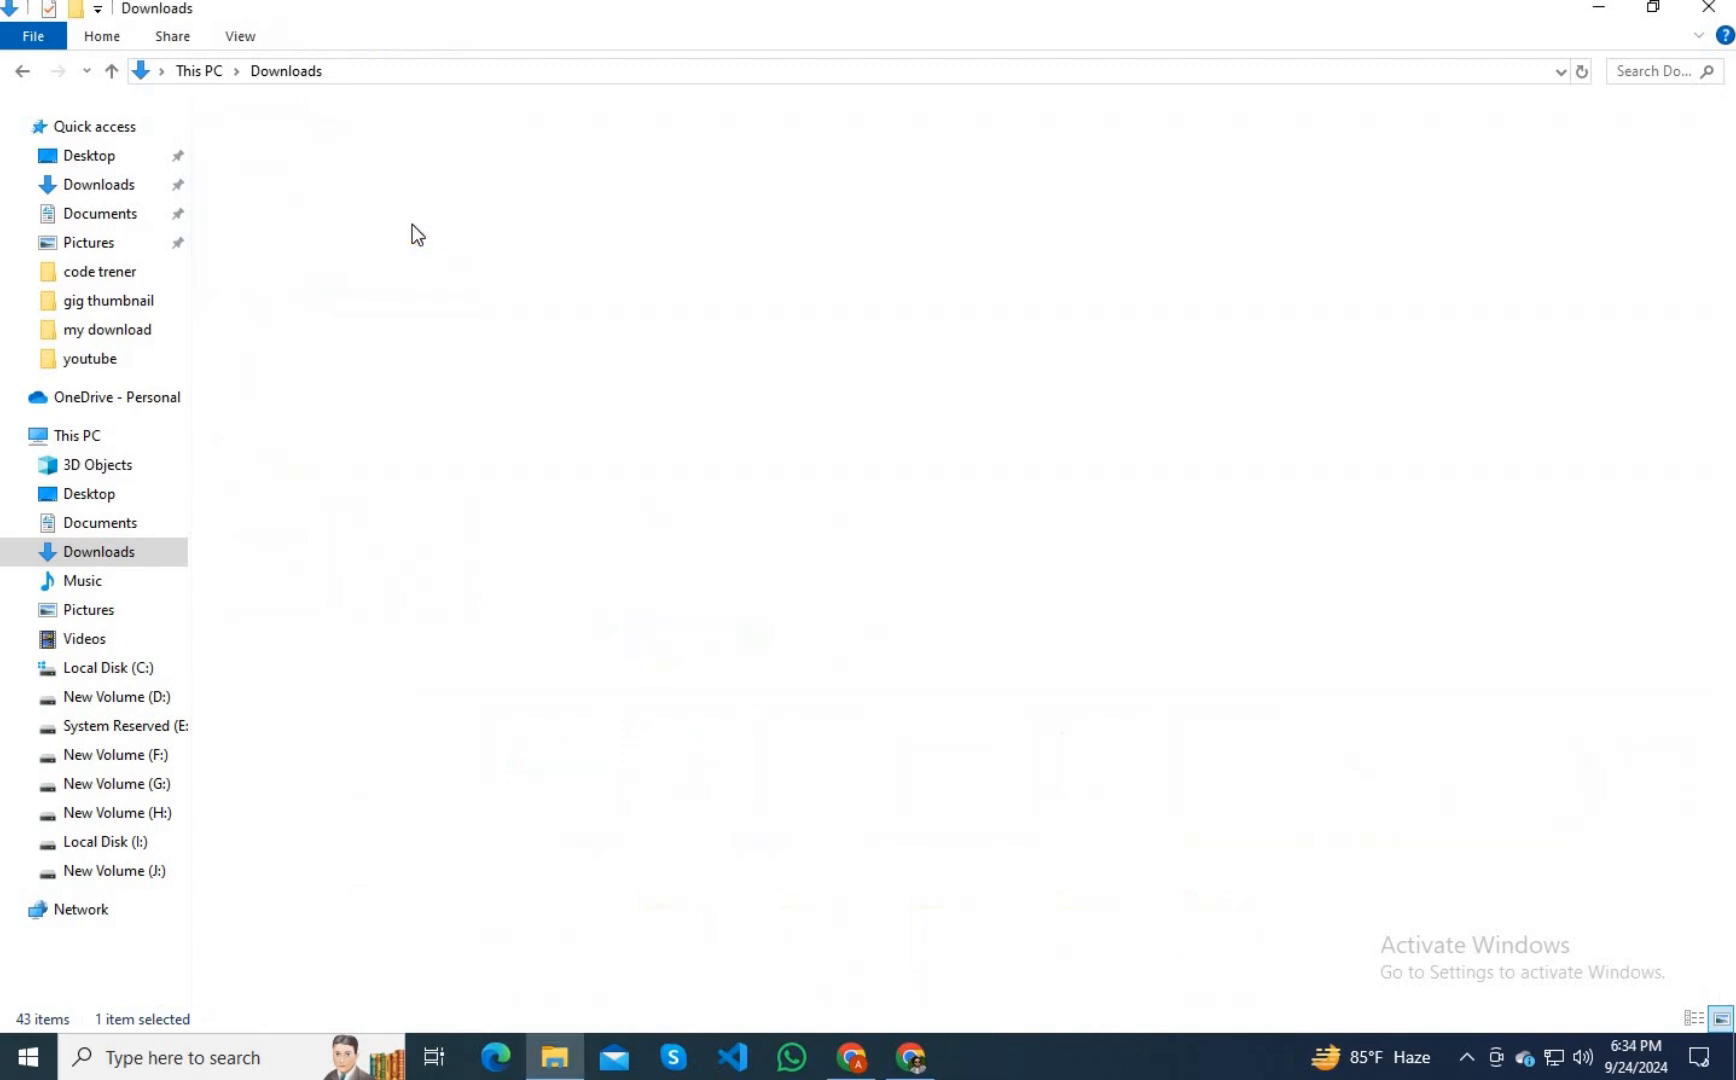
{"action": "left_click", "coordinate": [302, 146]}
{"action": "double_click", "coordinate": [302, 146]}
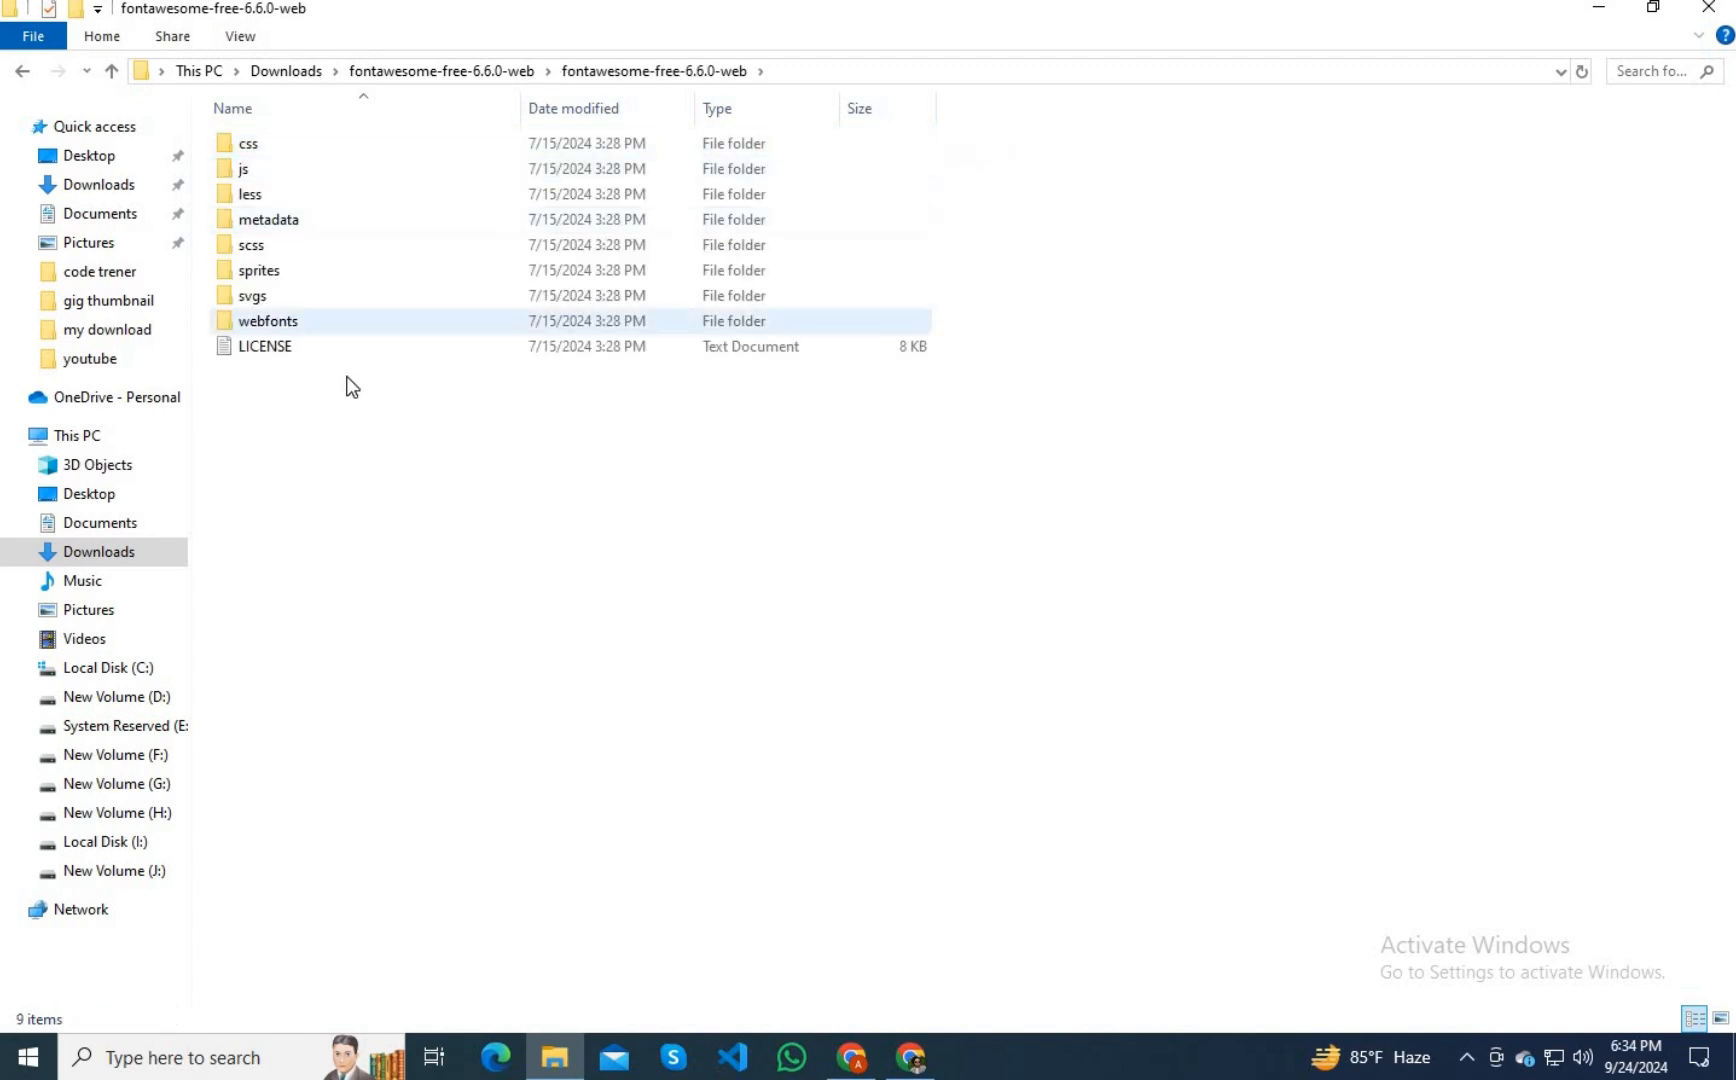
{"action": "left_click", "coordinate": [281, 326]}
{"action": "double_click", "coordinate": [281, 326]}
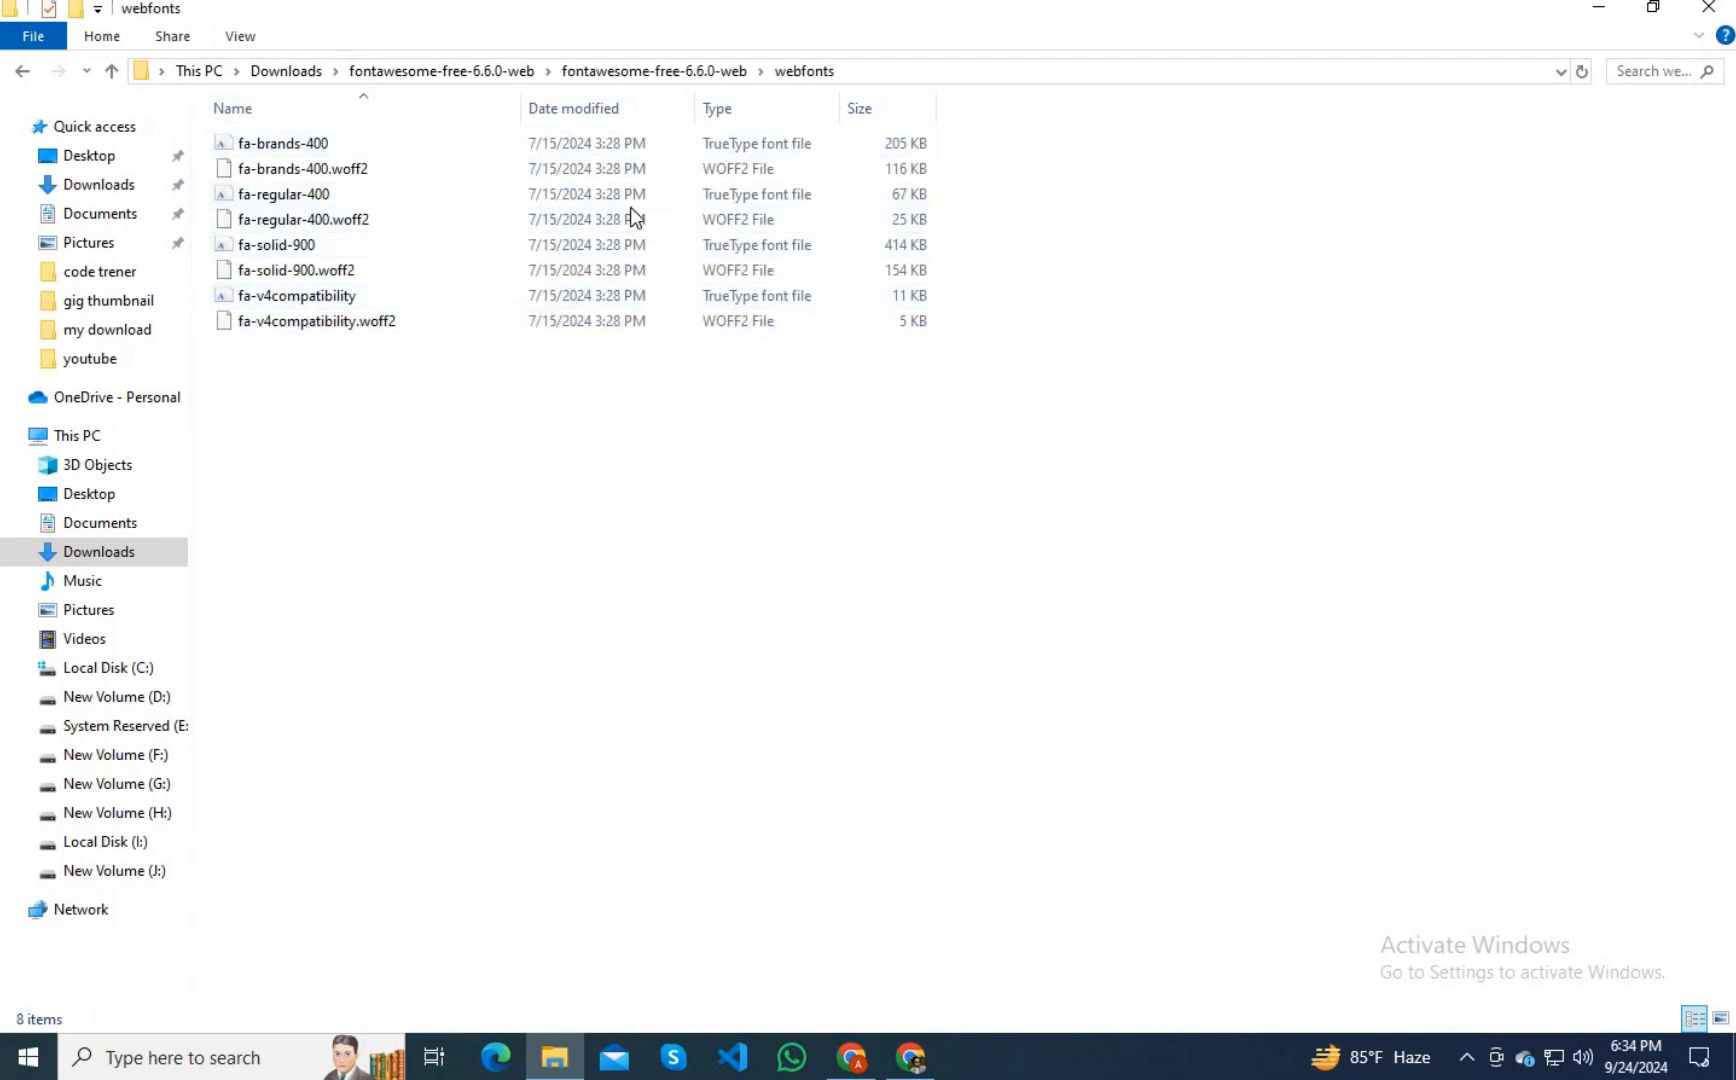
Install the fa-brands-400, fa-regular-400 and fa-solid-900 TrueType fonts, agreeing to replace Font Awesome 6 Free Solid but not Brands Regular.
{"action": "left_click", "coordinate": [307, 152]}
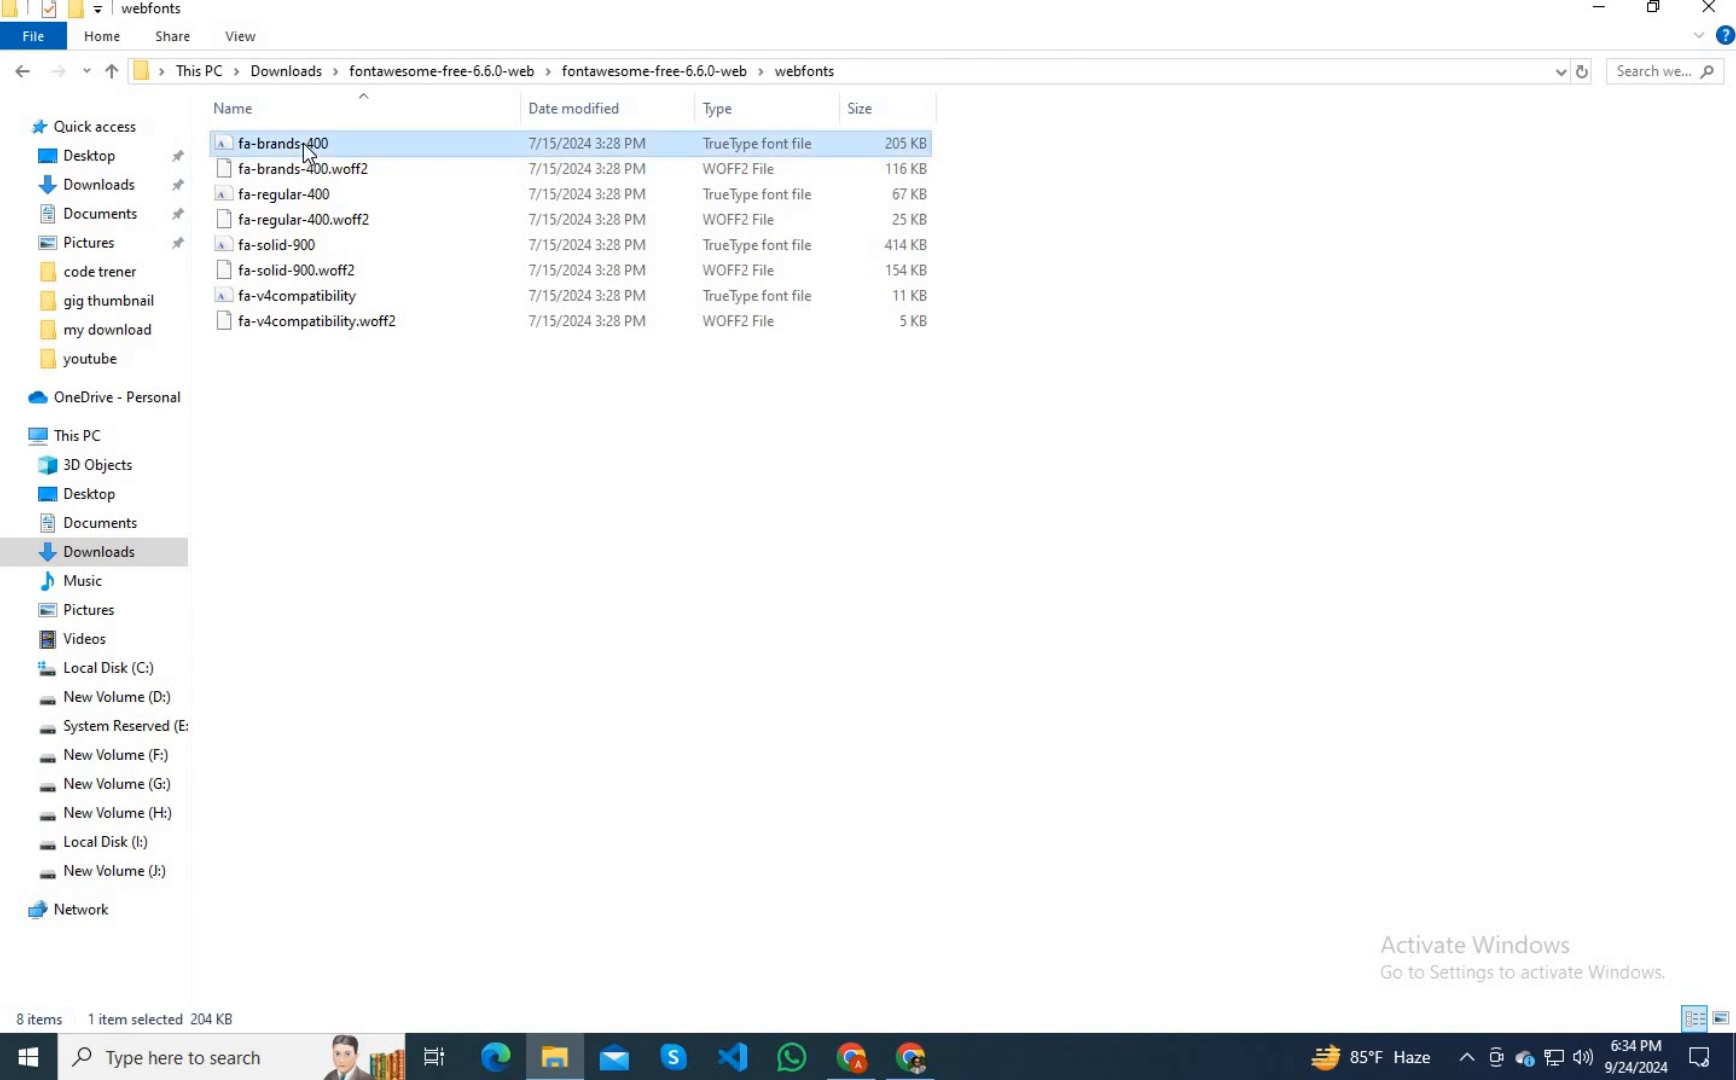
{"action": "left_click", "coordinate": [312, 196], "text": "ctrl"}
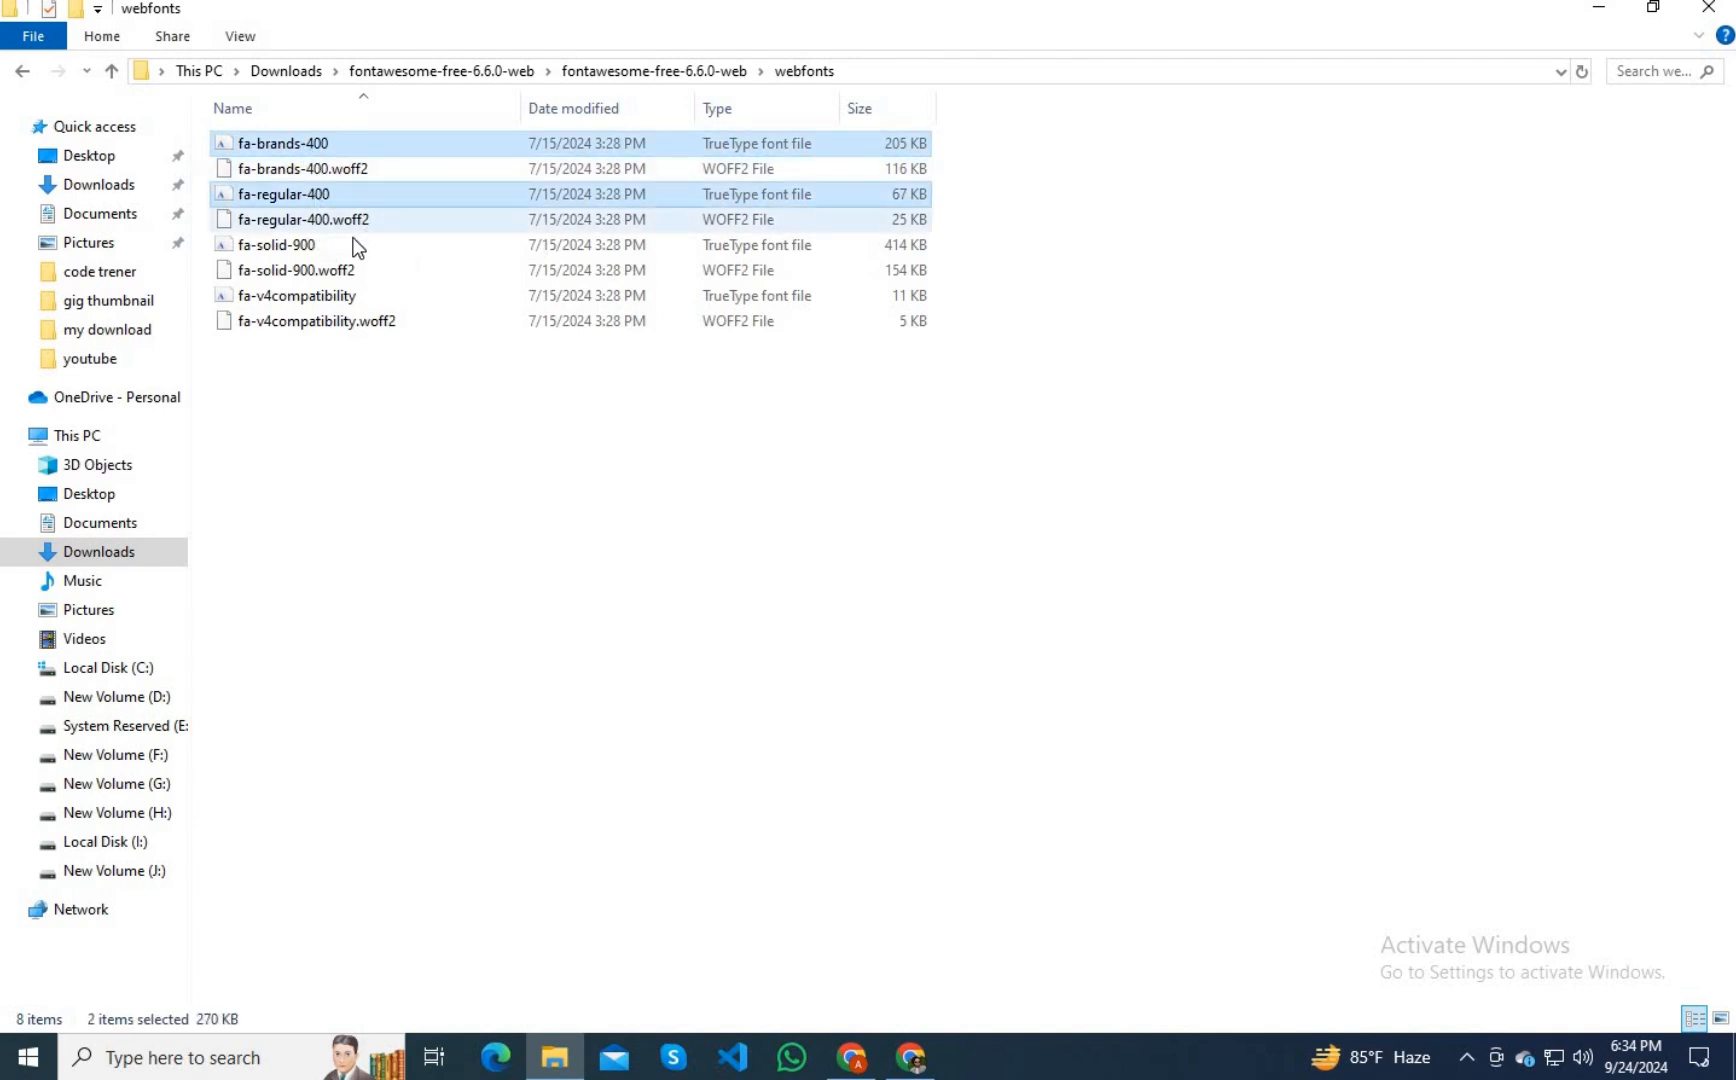
{"action": "left_click", "coordinate": [656, 247], "text": "ctrl"}
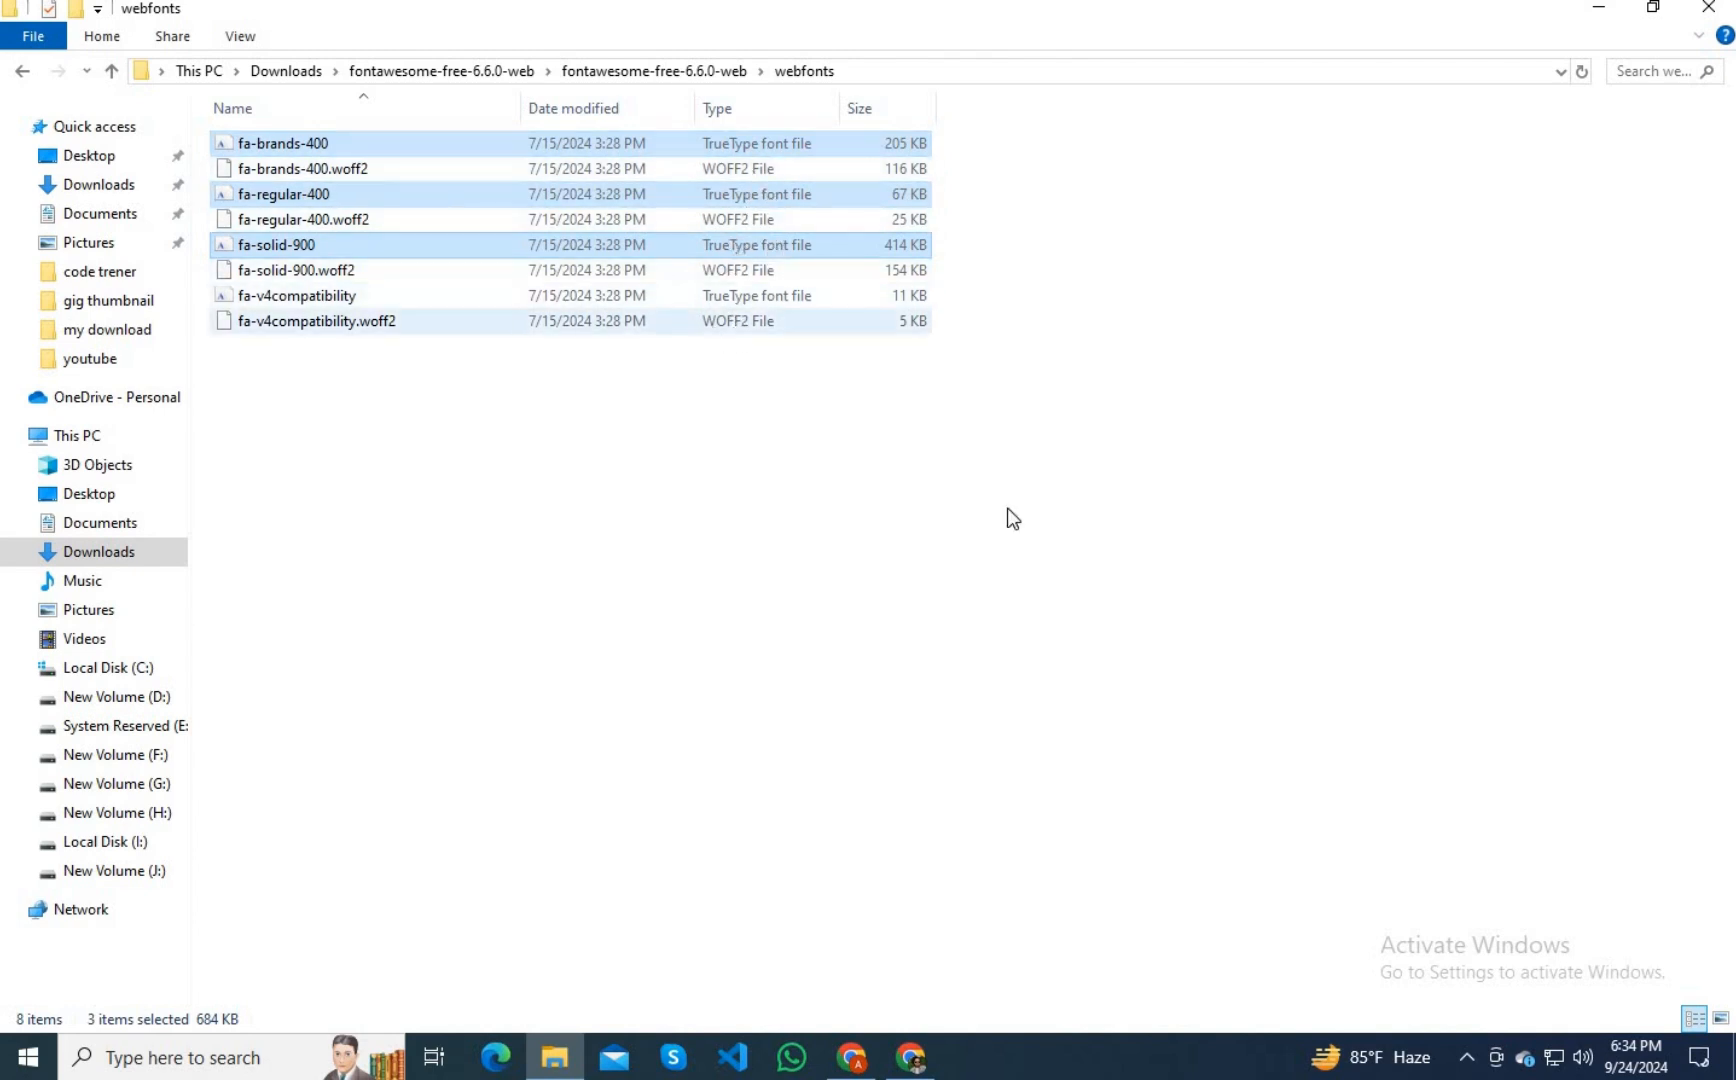
{"action": "right_click", "coordinate": [400, 244]}
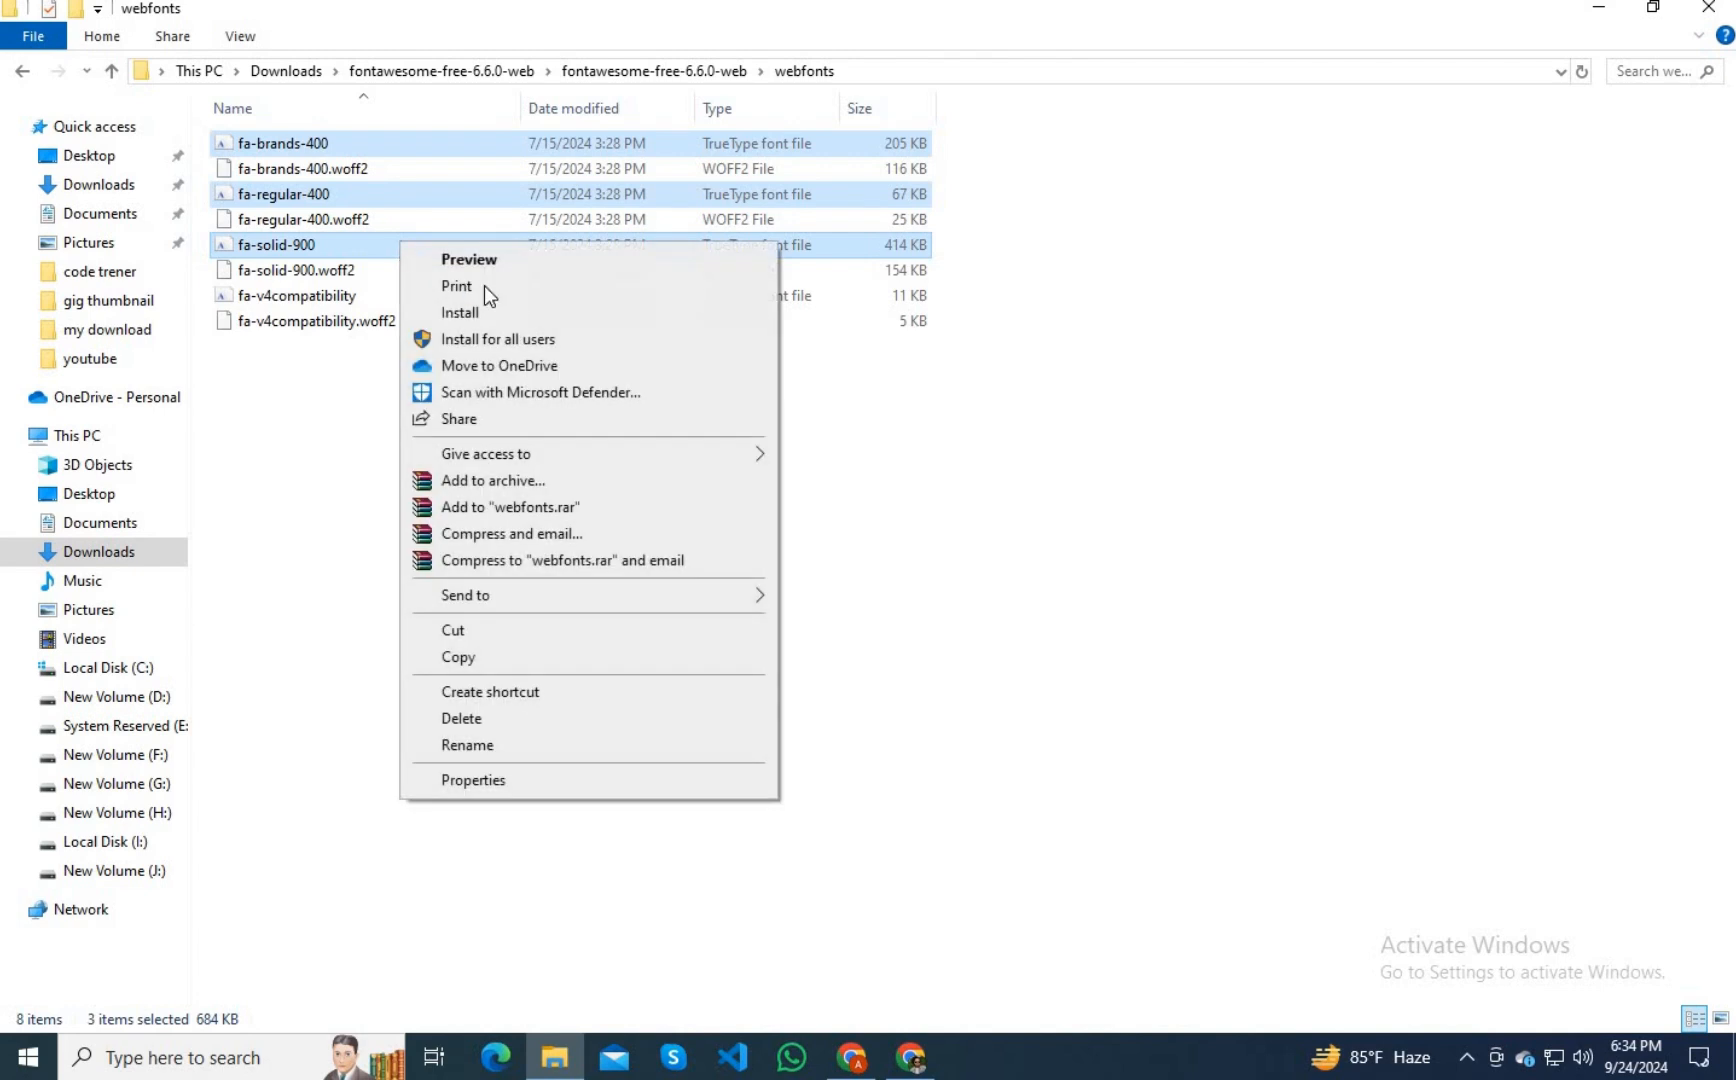
{"action": "left_click", "coordinate": [472, 312]}
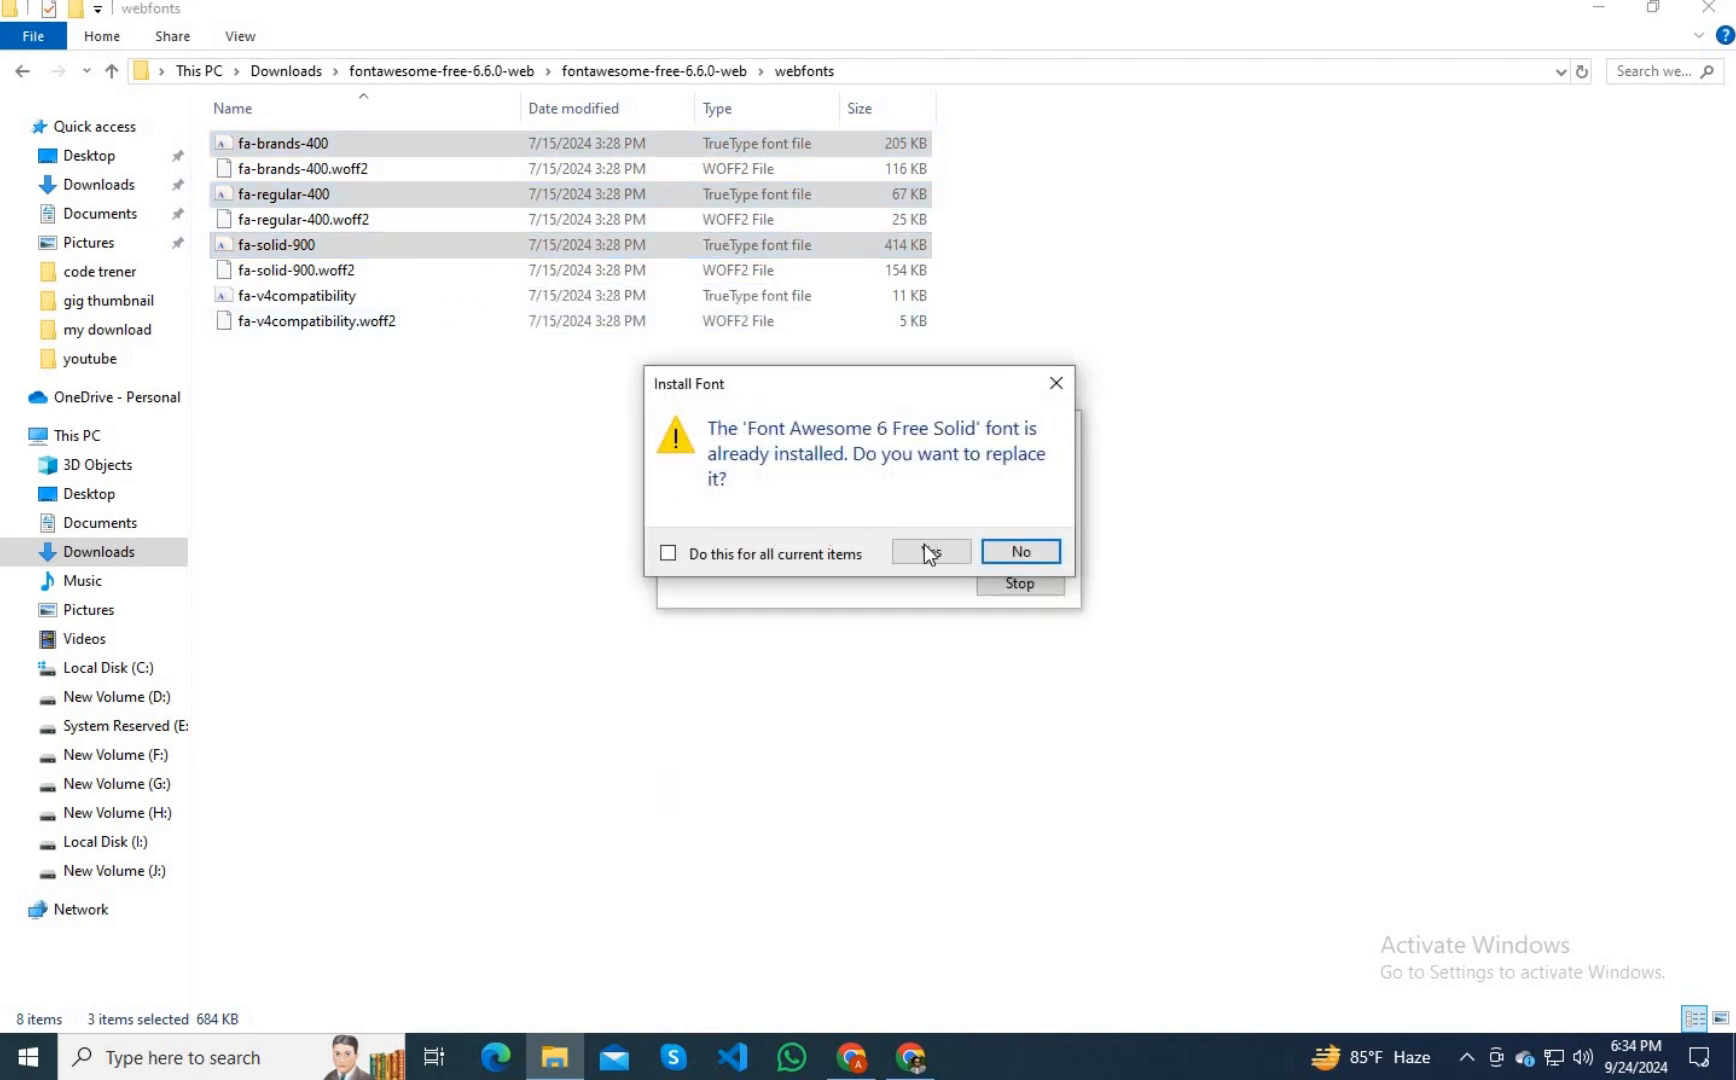
{"action": "left_click", "coordinate": [926, 553]}
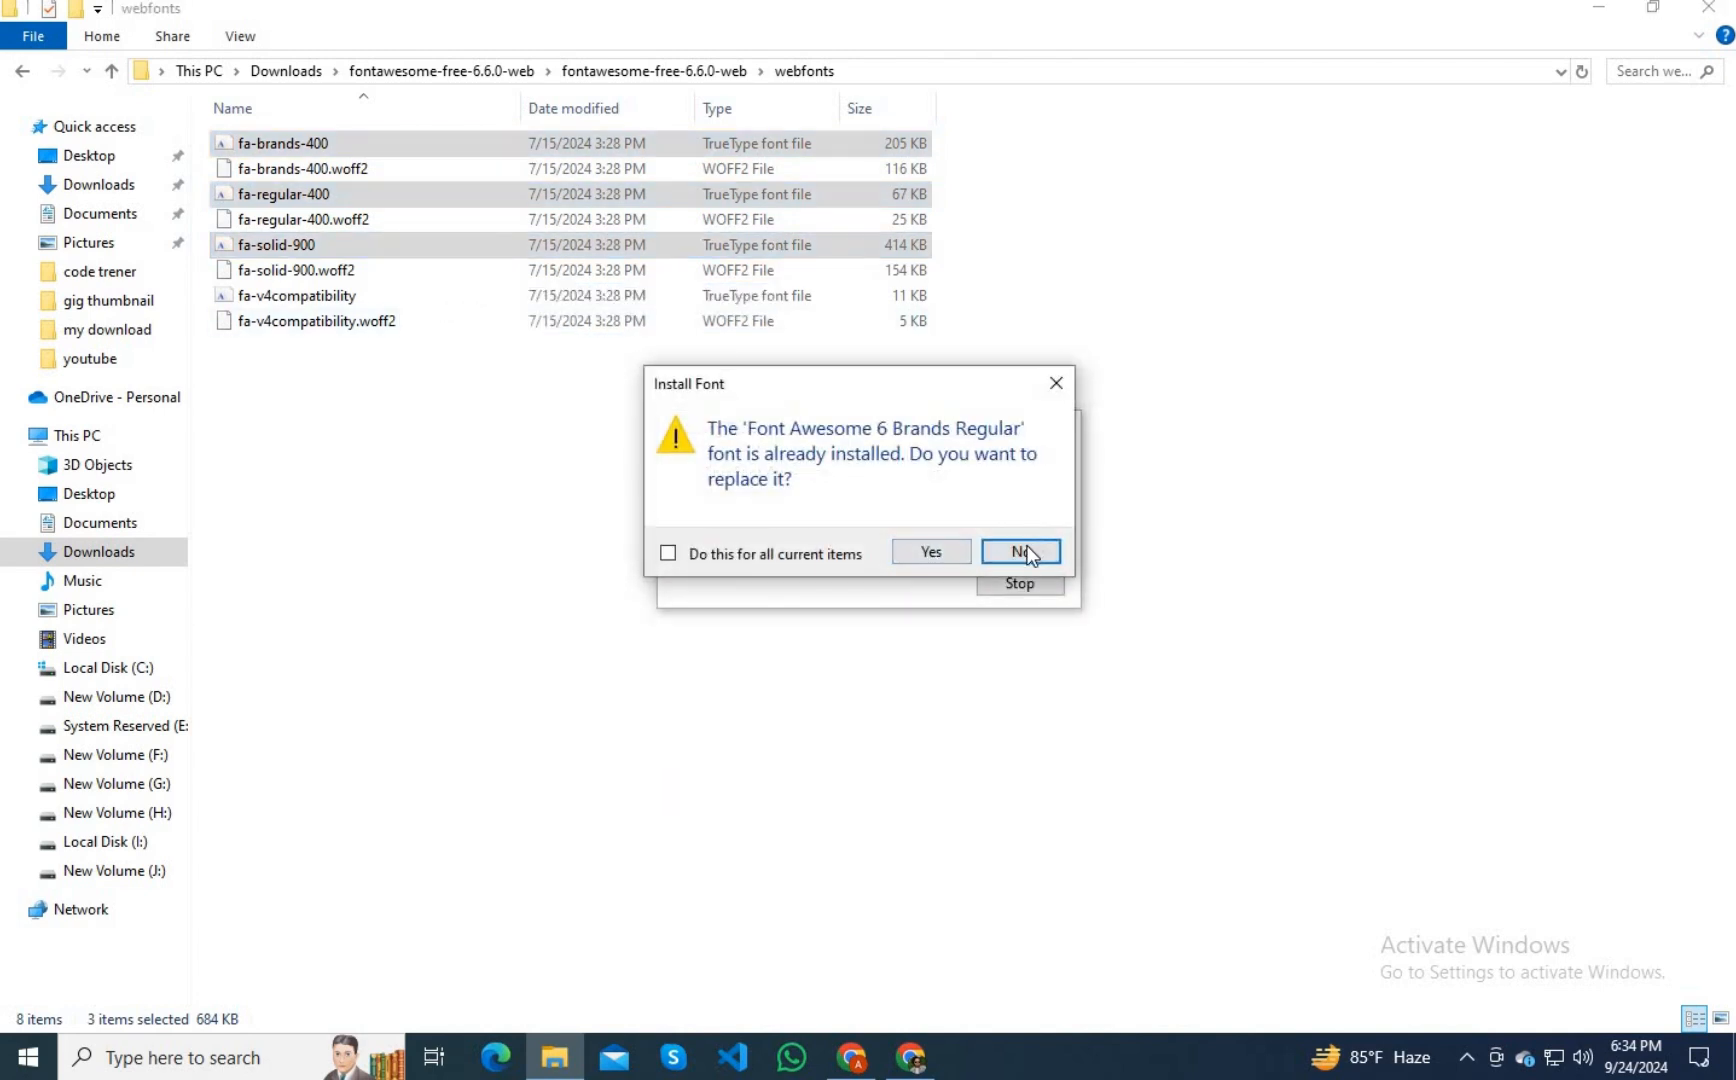
{"action": "left_click", "coordinate": [1021, 551]}
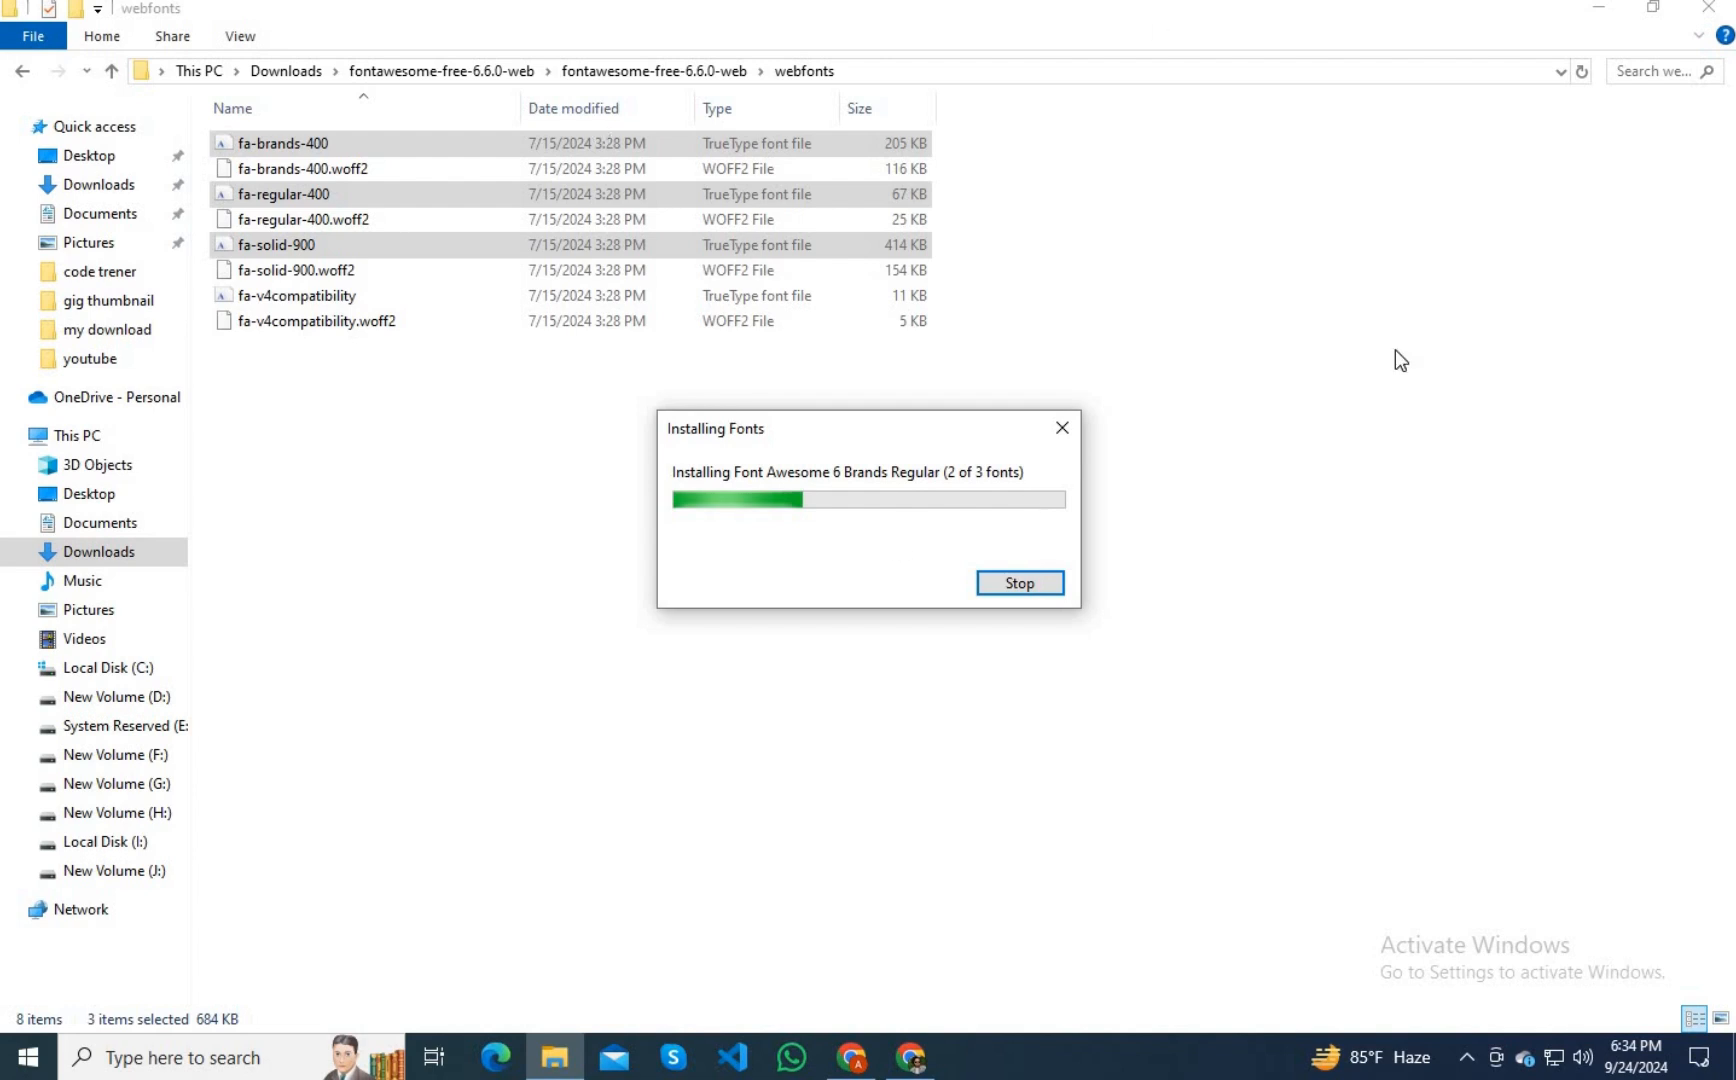
{"action": "left_click", "coordinate": [1055, 385]}
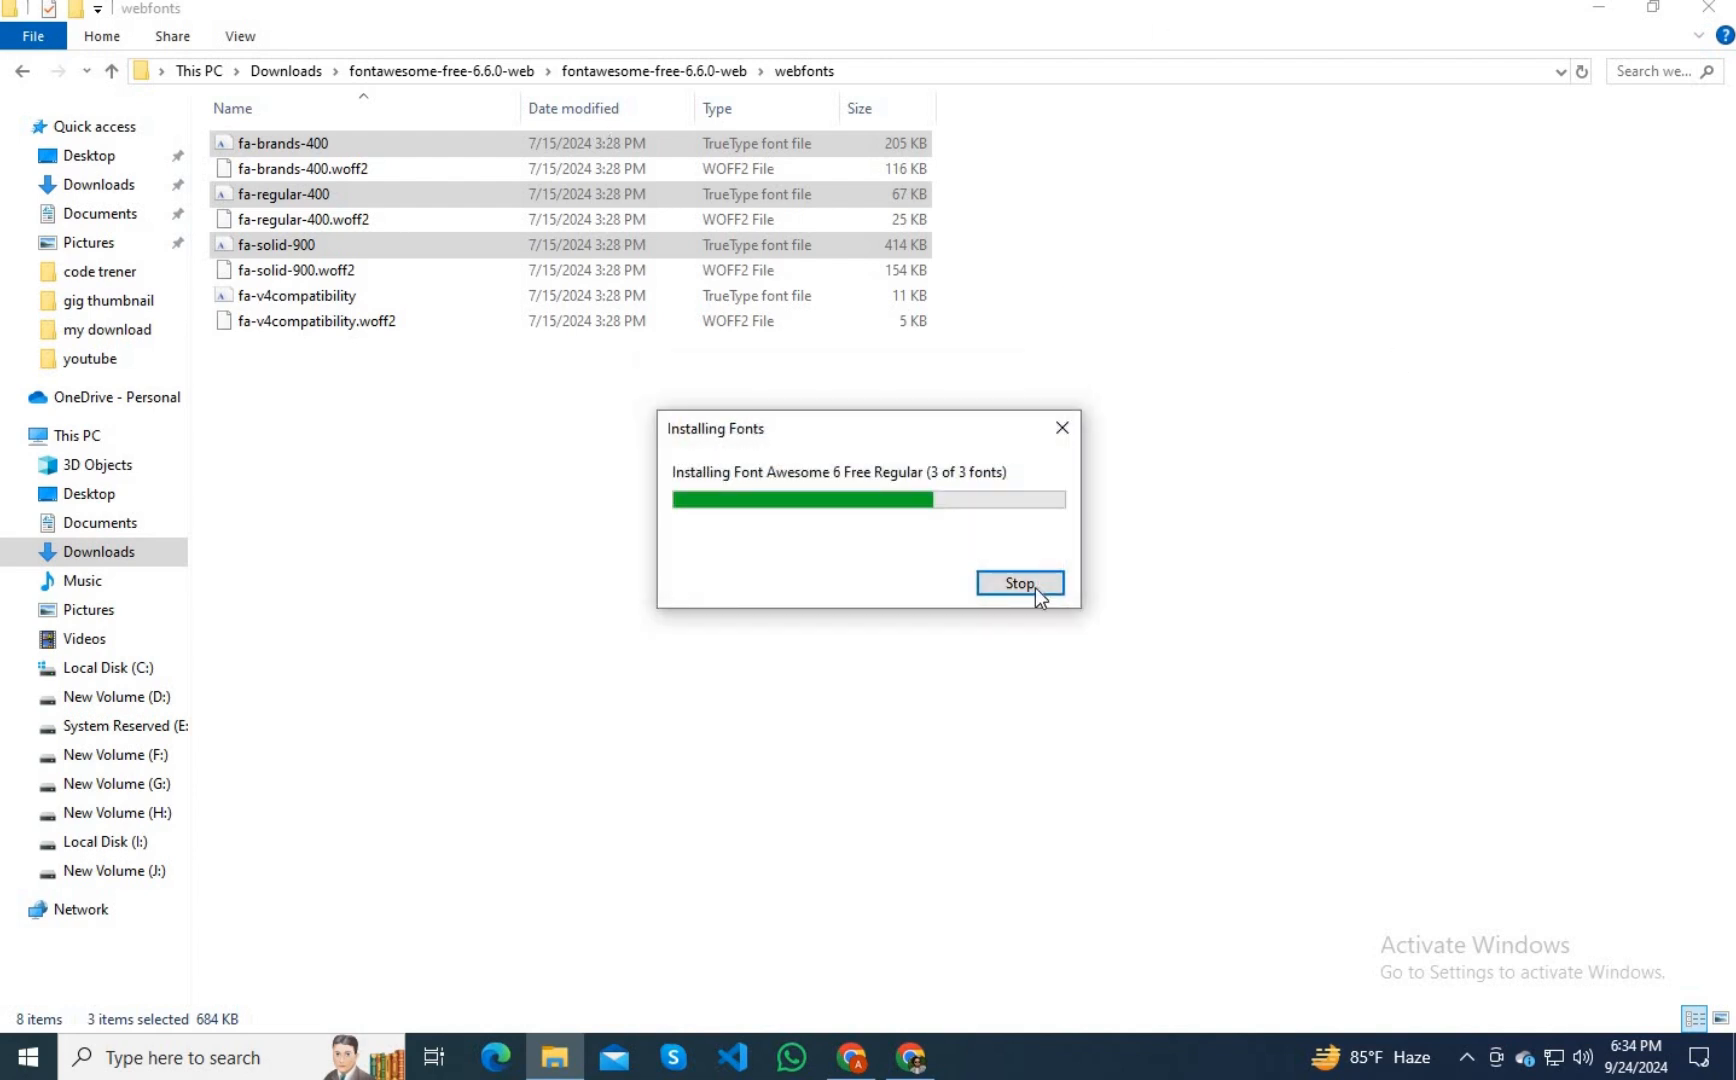
{"action": "left_click", "coordinate": [931, 911]}
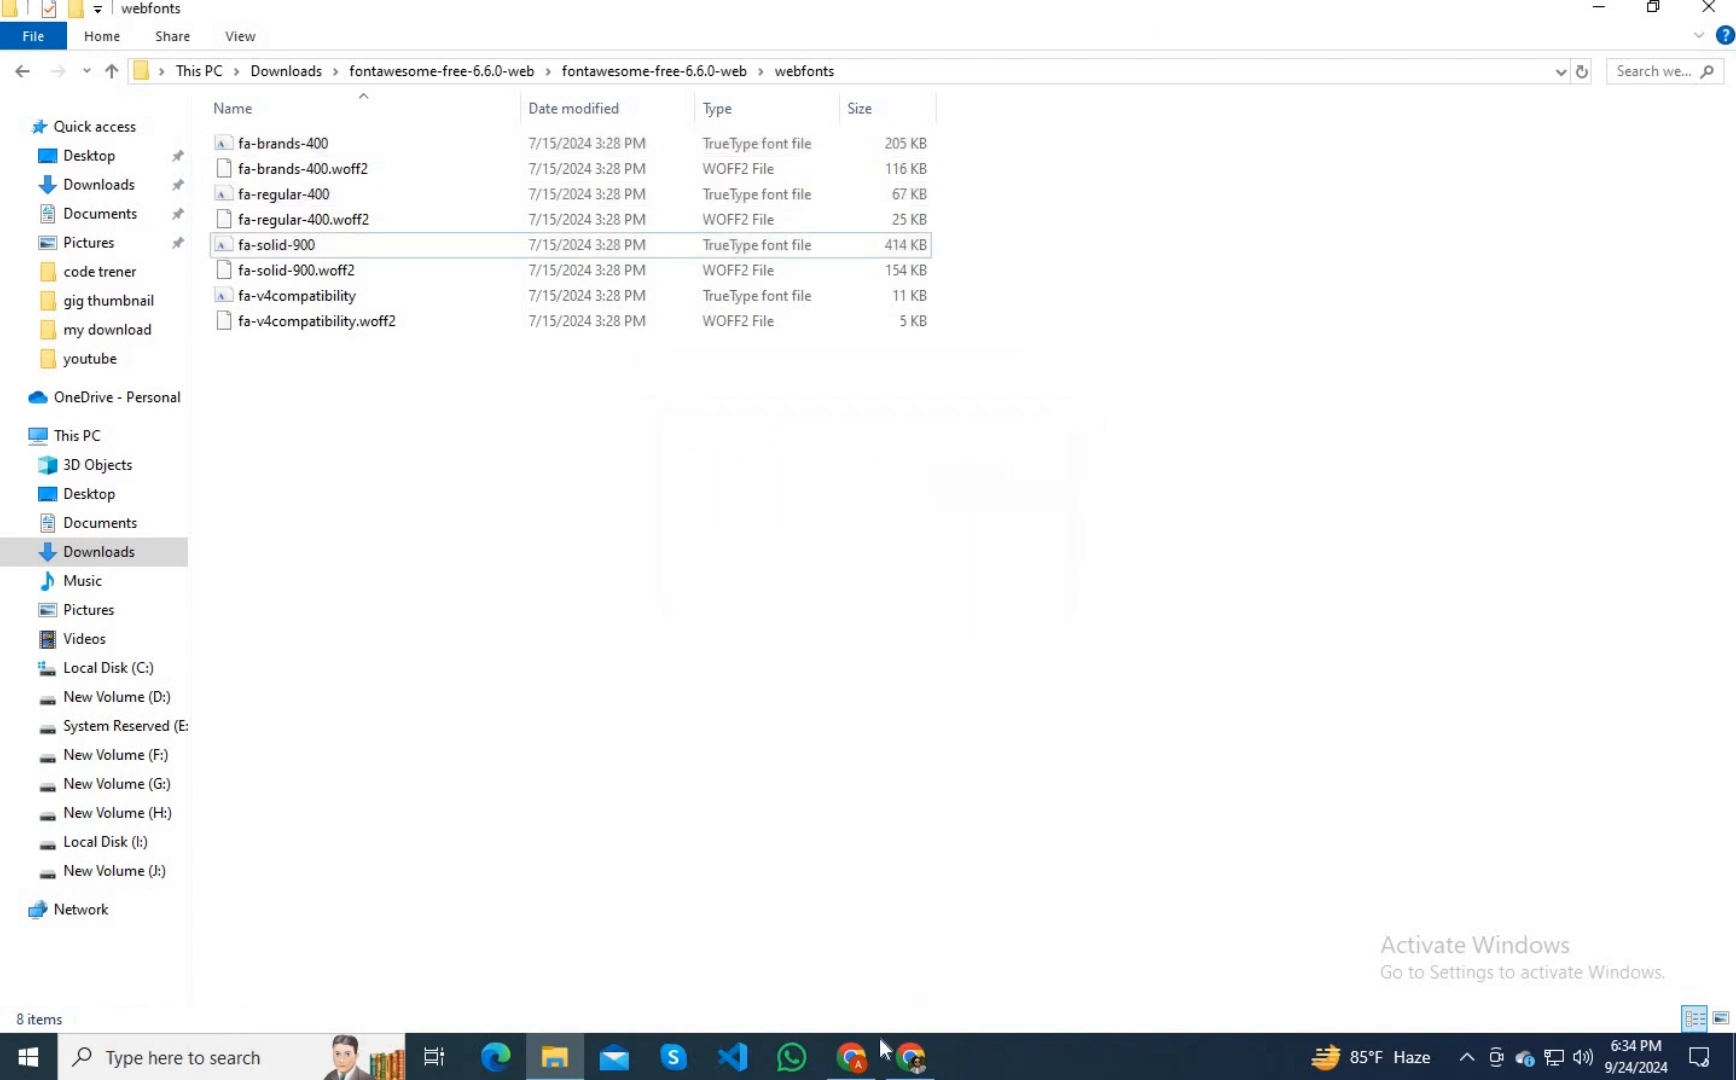
Switch to the Webflow Designer, select the text "my name is nyo" and open the site's font settings through its font choices.
{"action": "left_click", "coordinate": [913, 1062]}
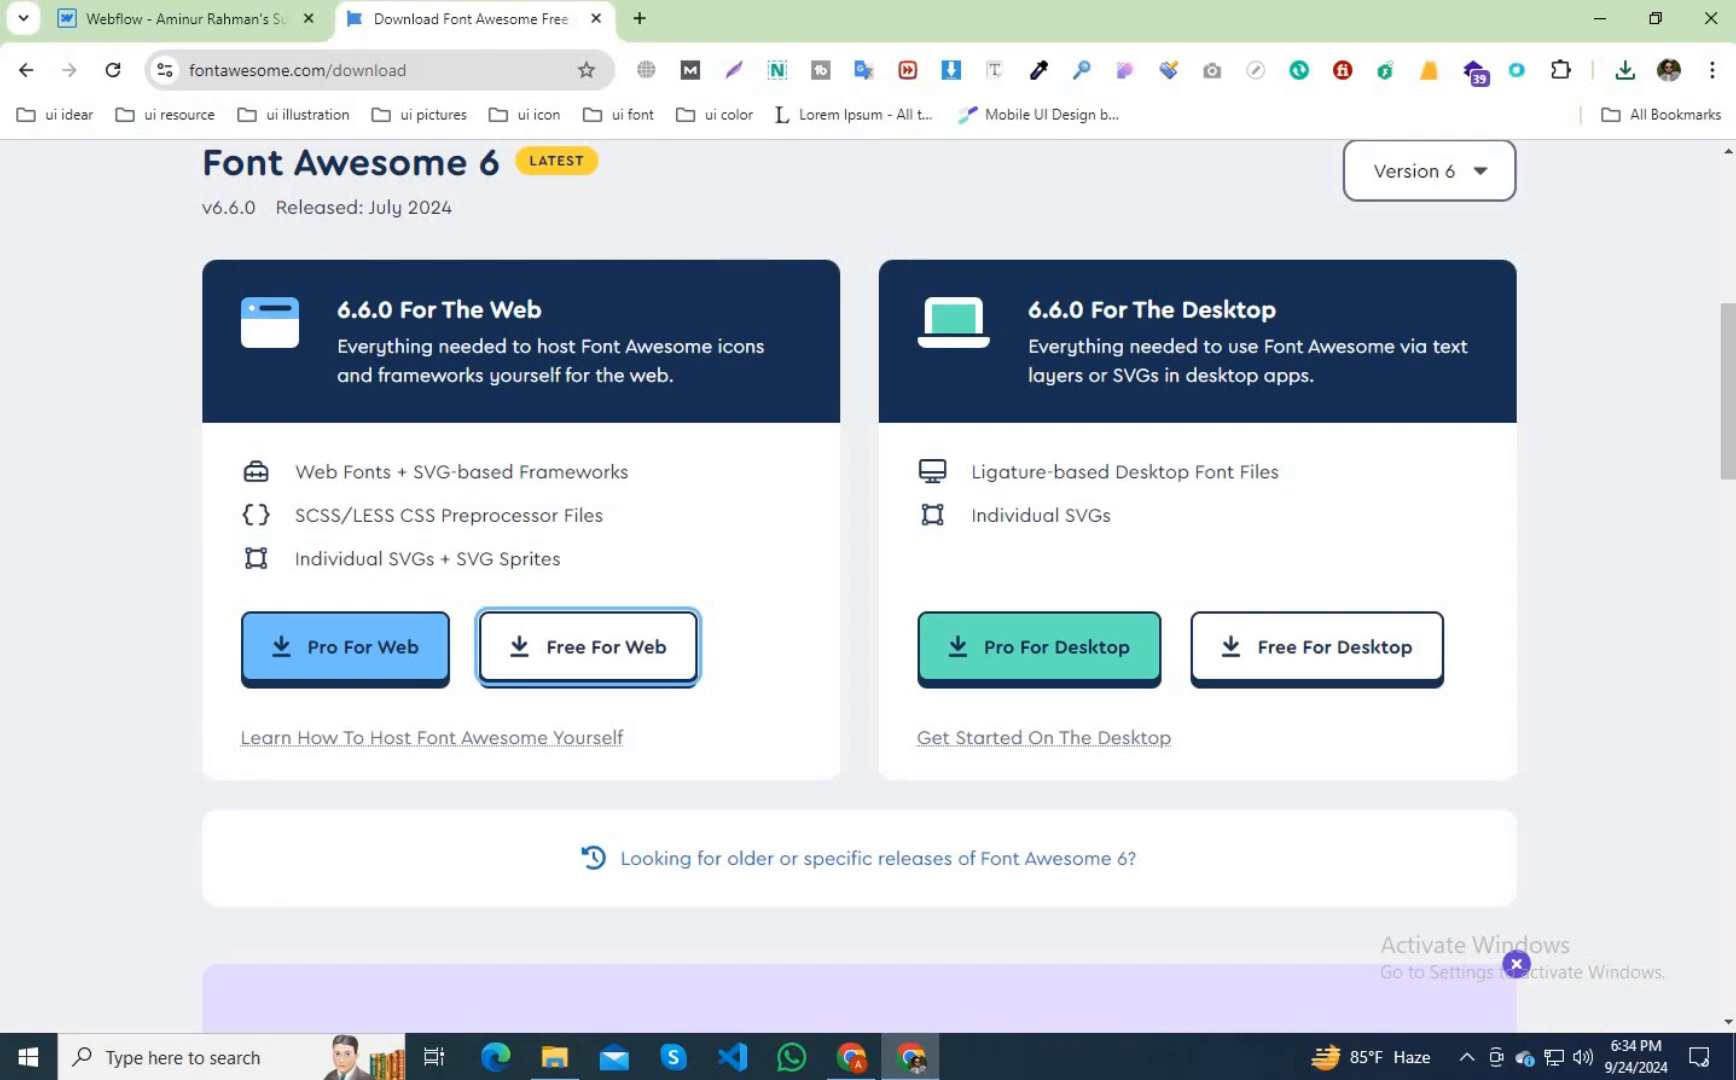
{"action": "left_click", "coordinate": [194, 18]}
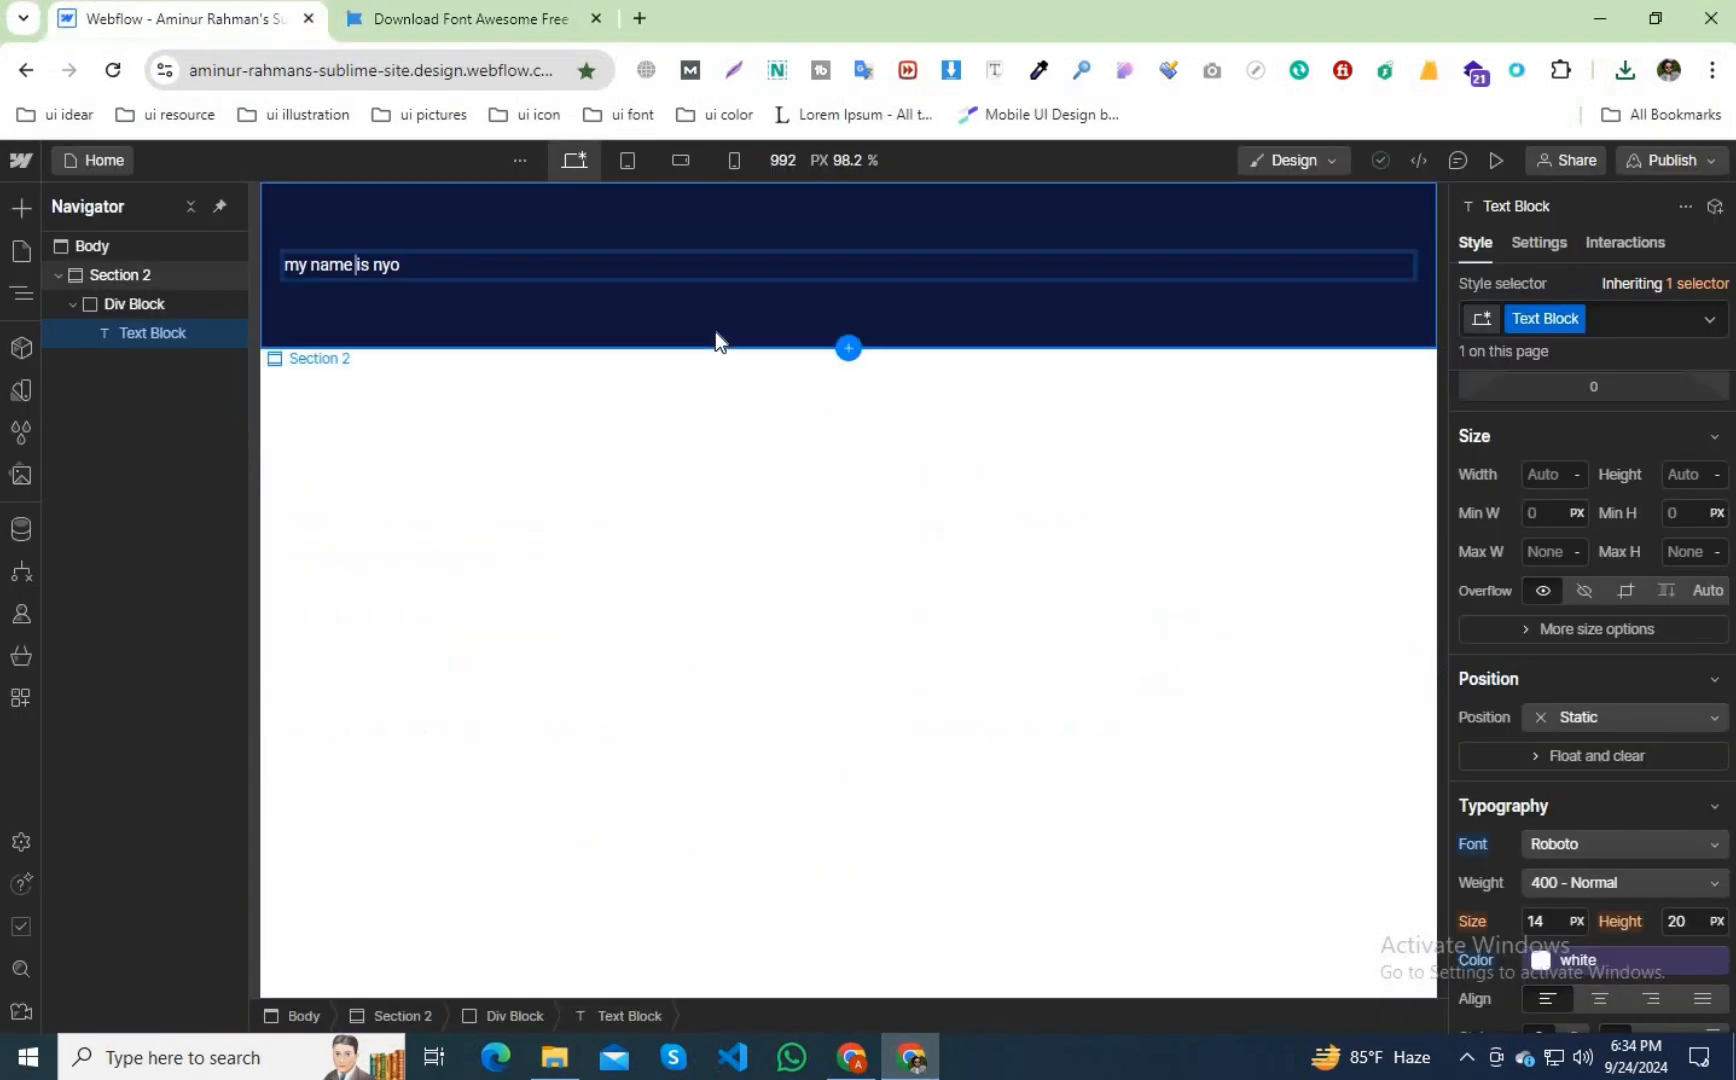
{"action": "triple_click", "coordinate": [410, 269]}
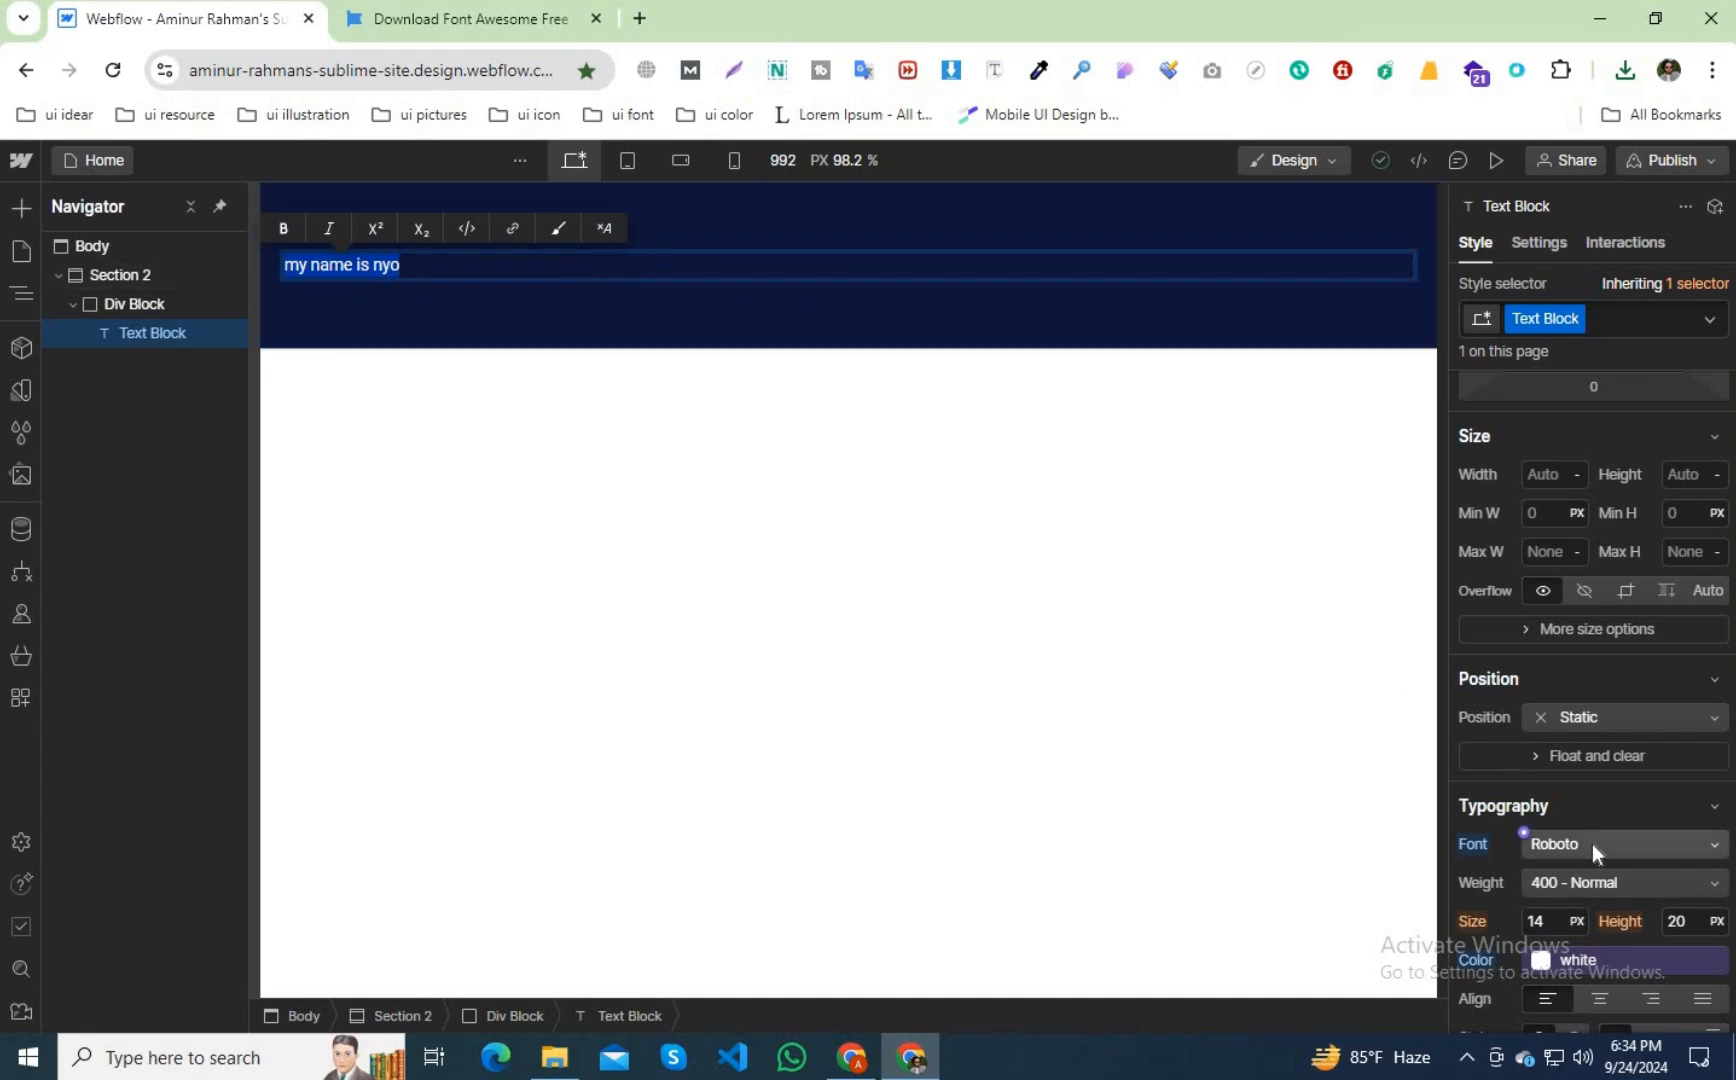
{"action": "left_click", "coordinate": [1562, 844]}
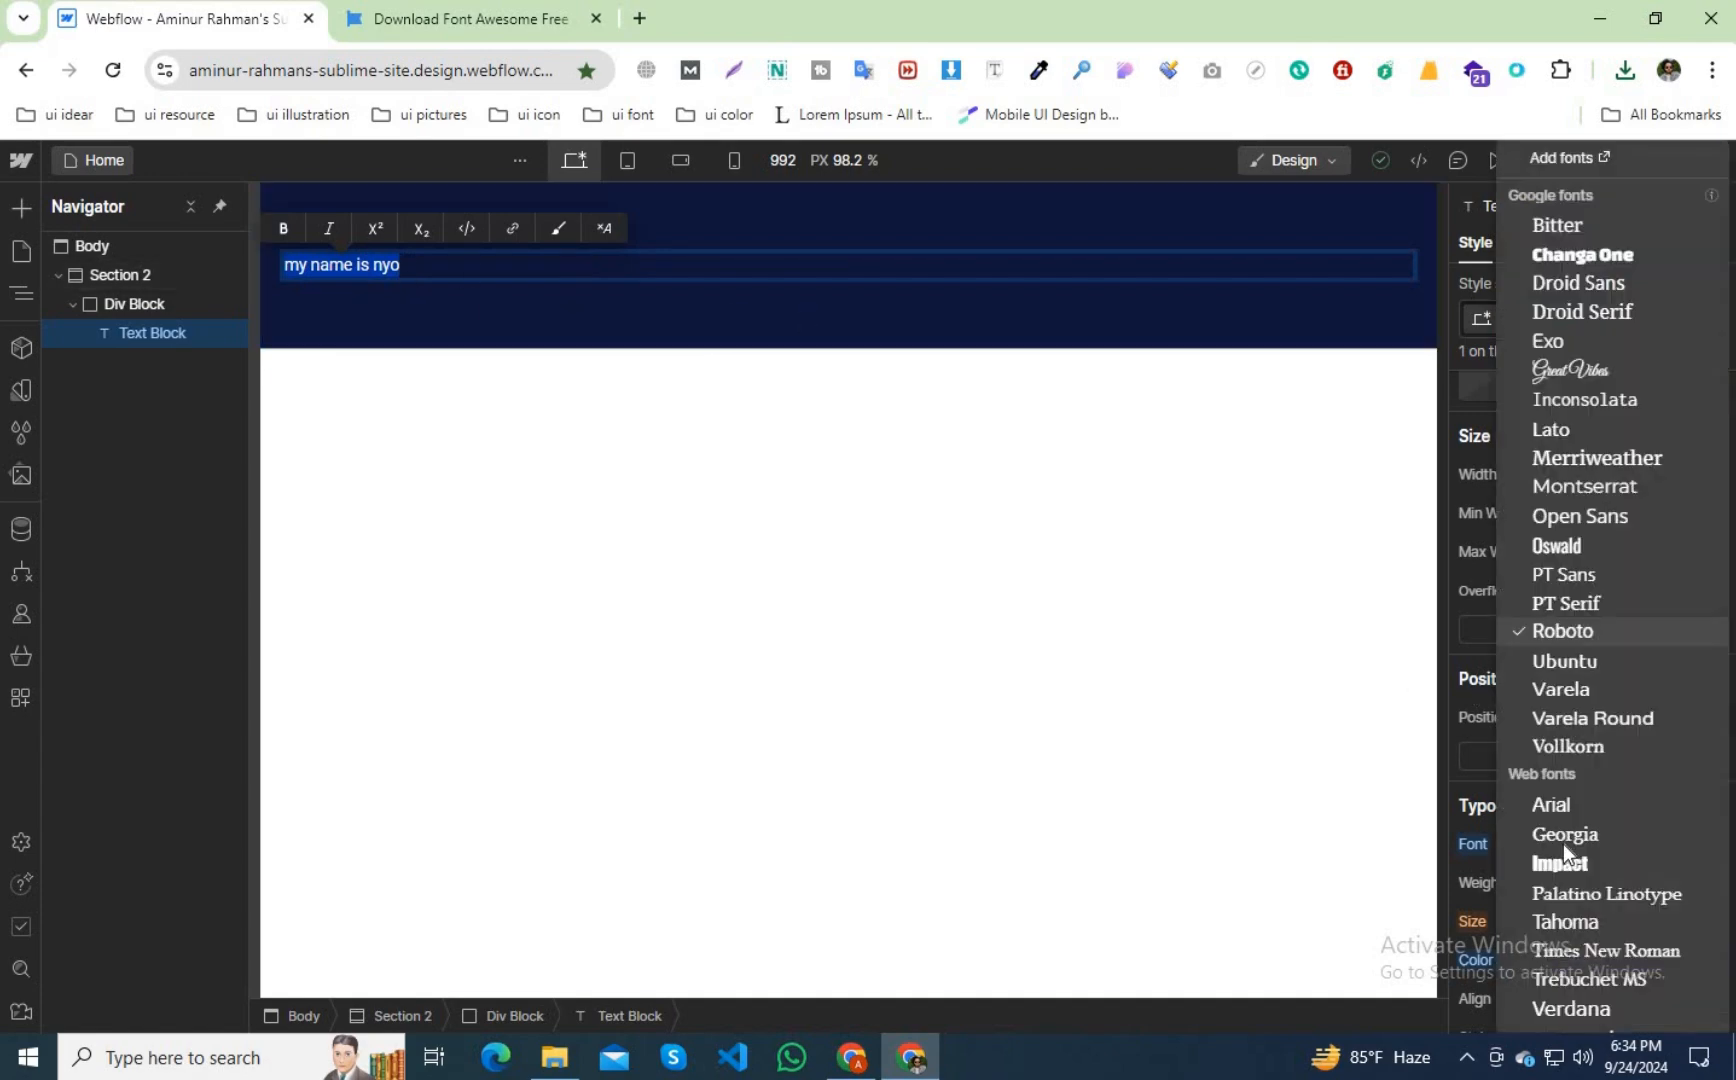
{"action": "left_click", "coordinate": [1553, 160]}
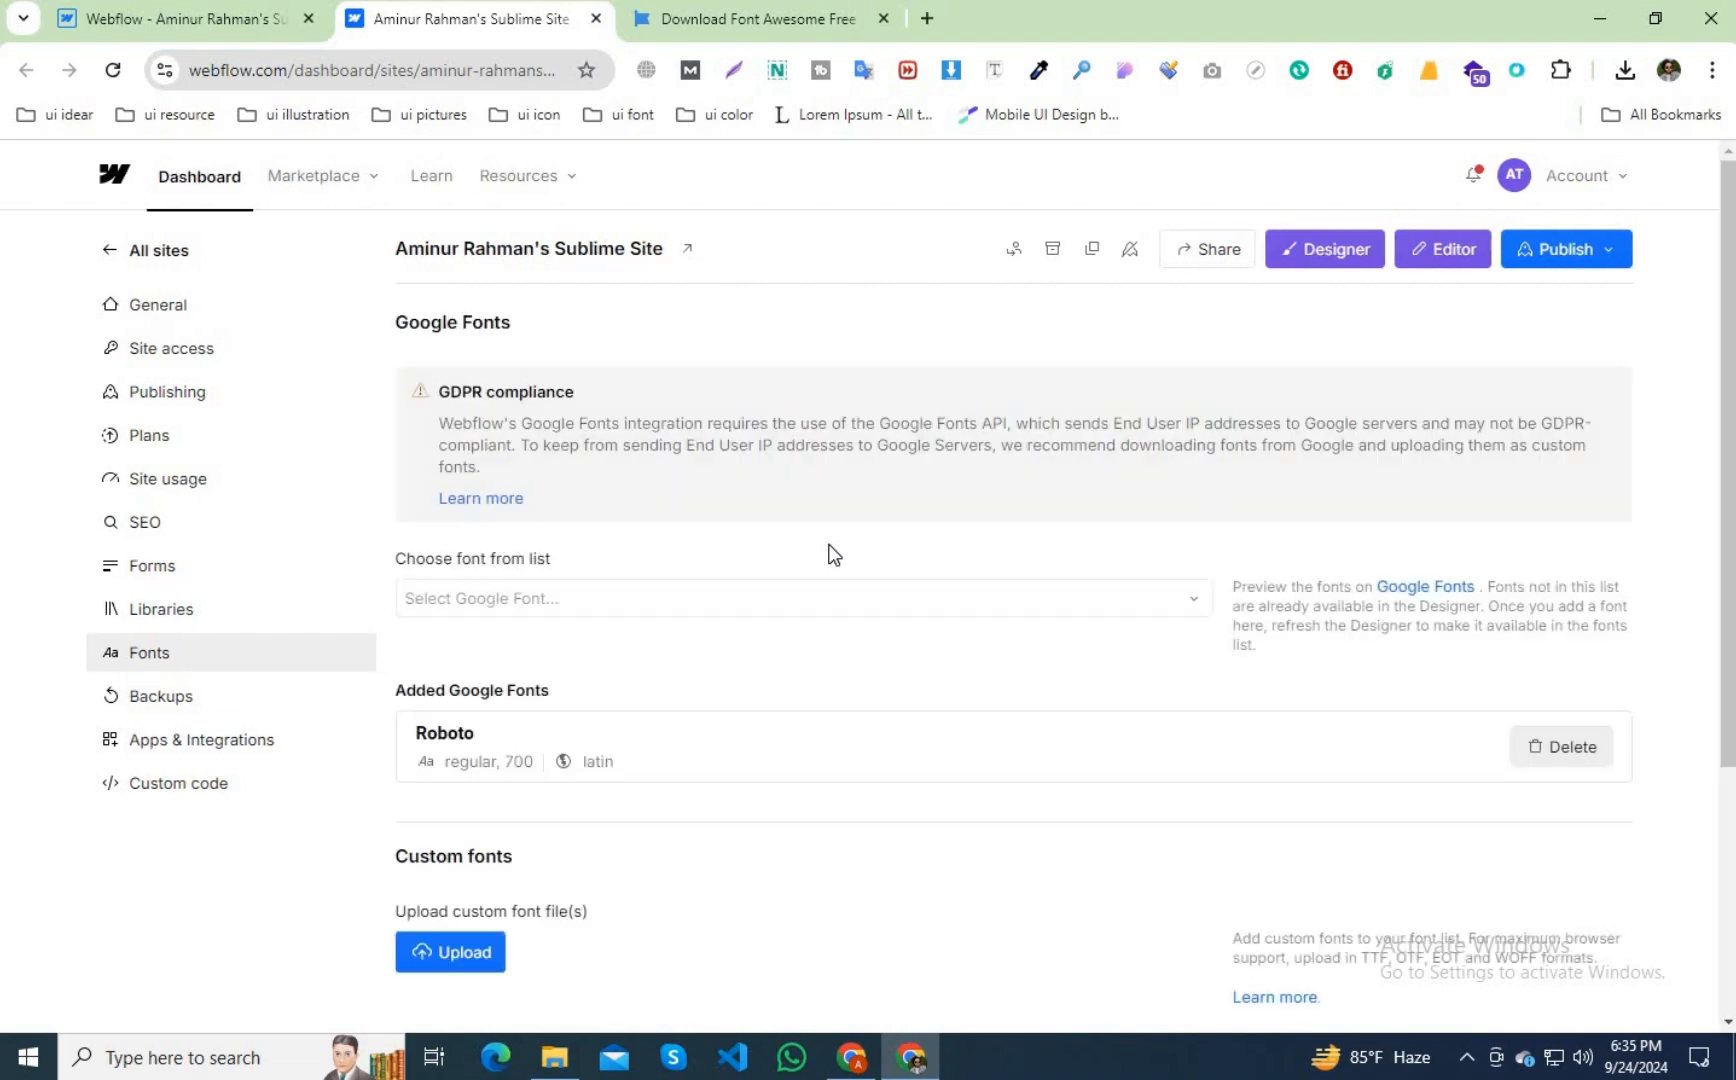
Upload fa-brands-400.ttf from the webfonts folder to the site's custom fonts.
{"action": "scroll", "coordinate": [834, 555], "scroll_direction": "down", "scroll_amount": 2}
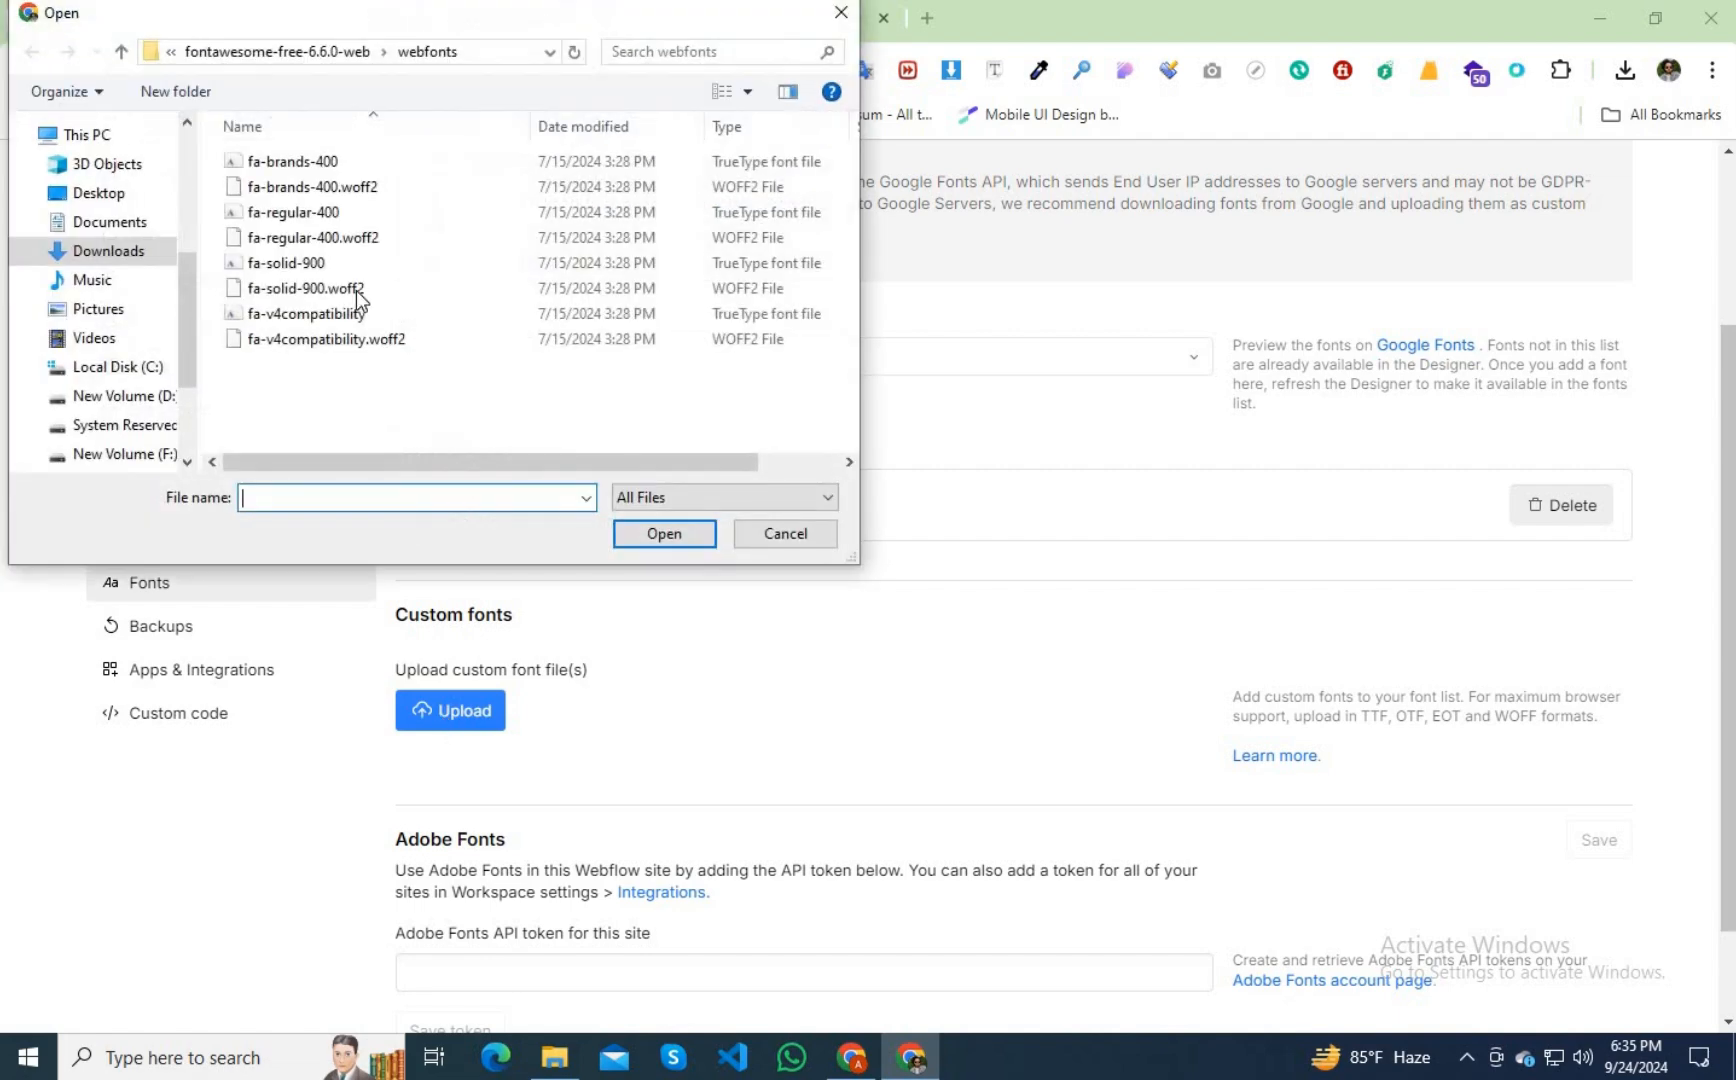
{"action": "left_click", "coordinate": [316, 163]}
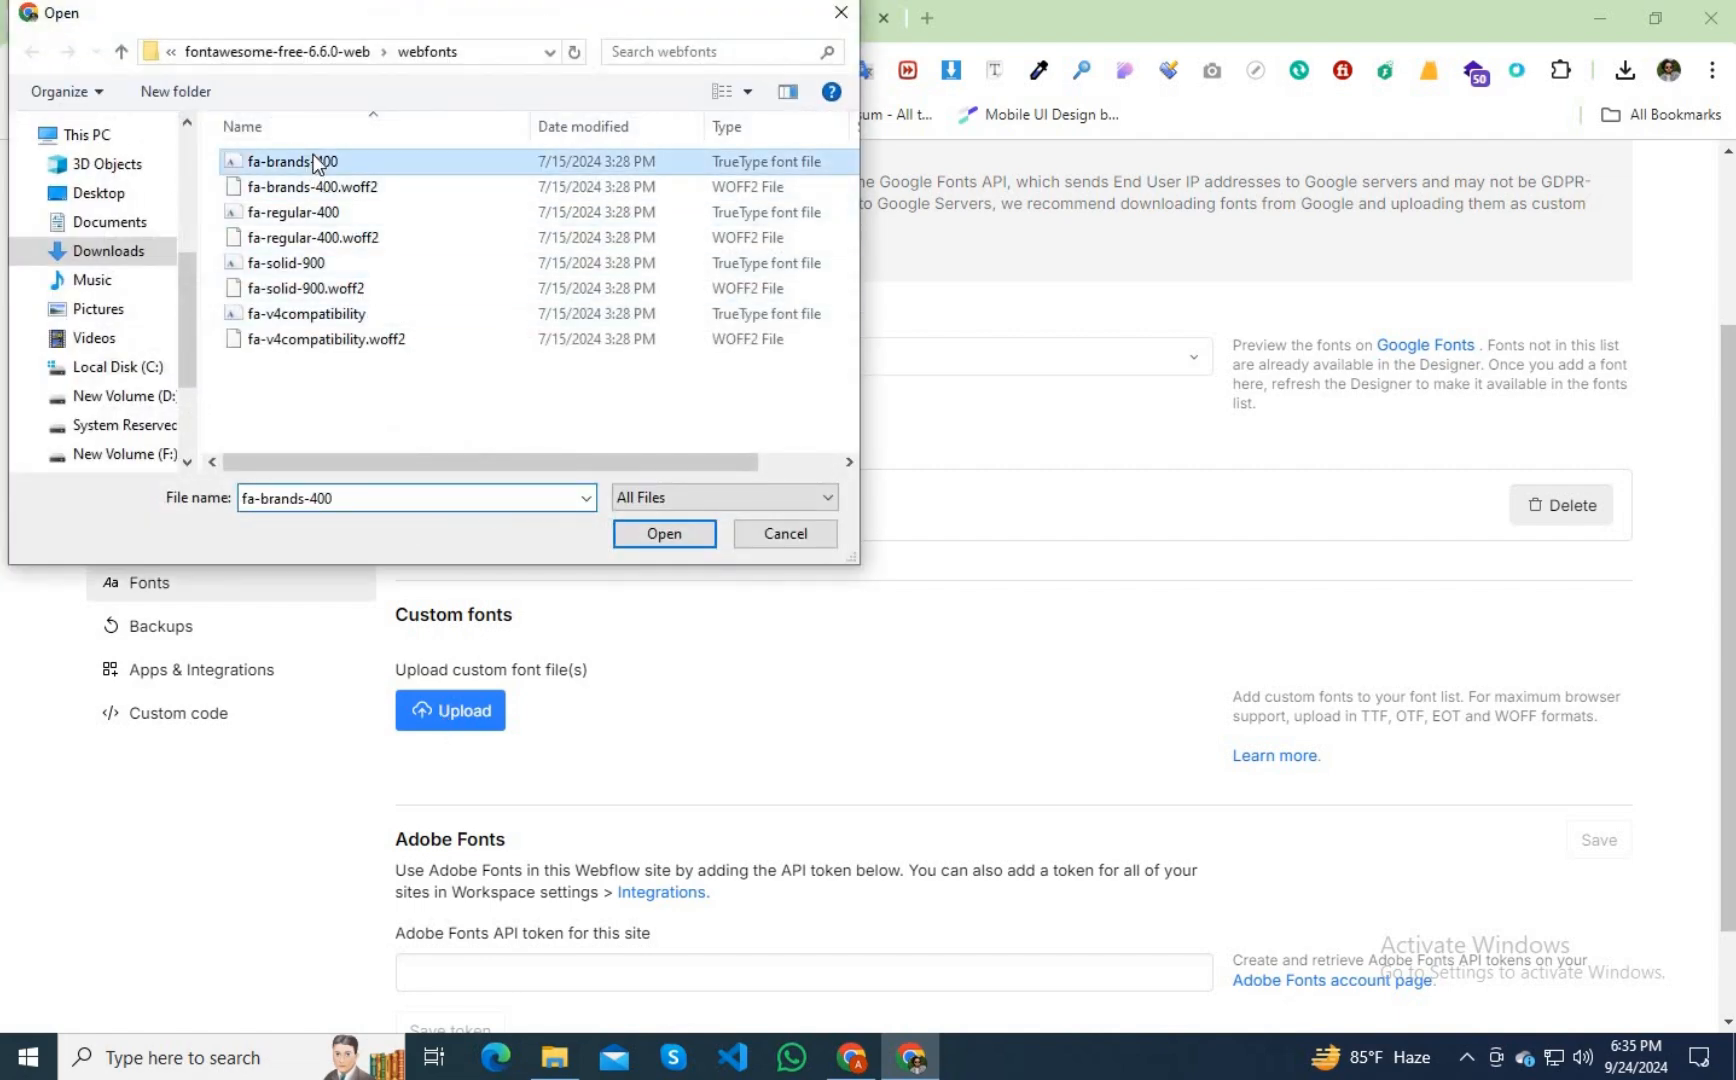
{"action": "left_click", "coordinate": [660, 533]}
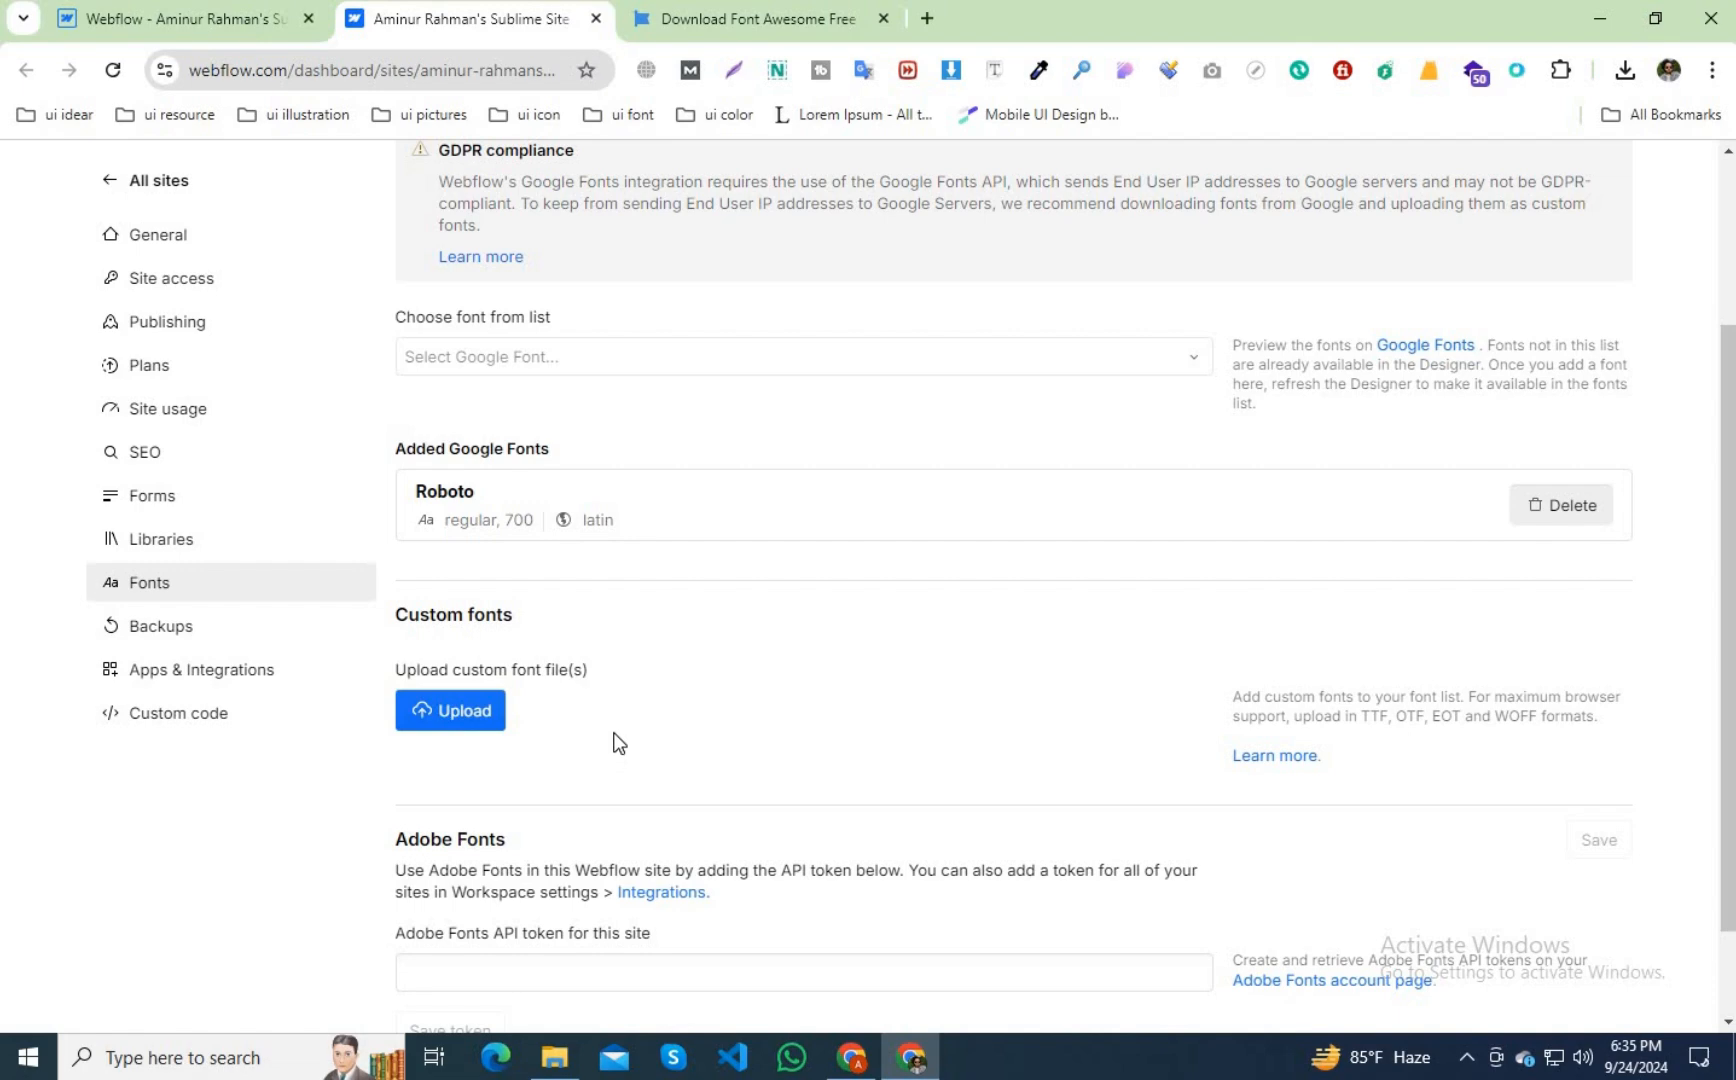
{"action": "scroll", "coordinate": [612, 740], "scroll_direction": "down", "scroll_amount": 5}
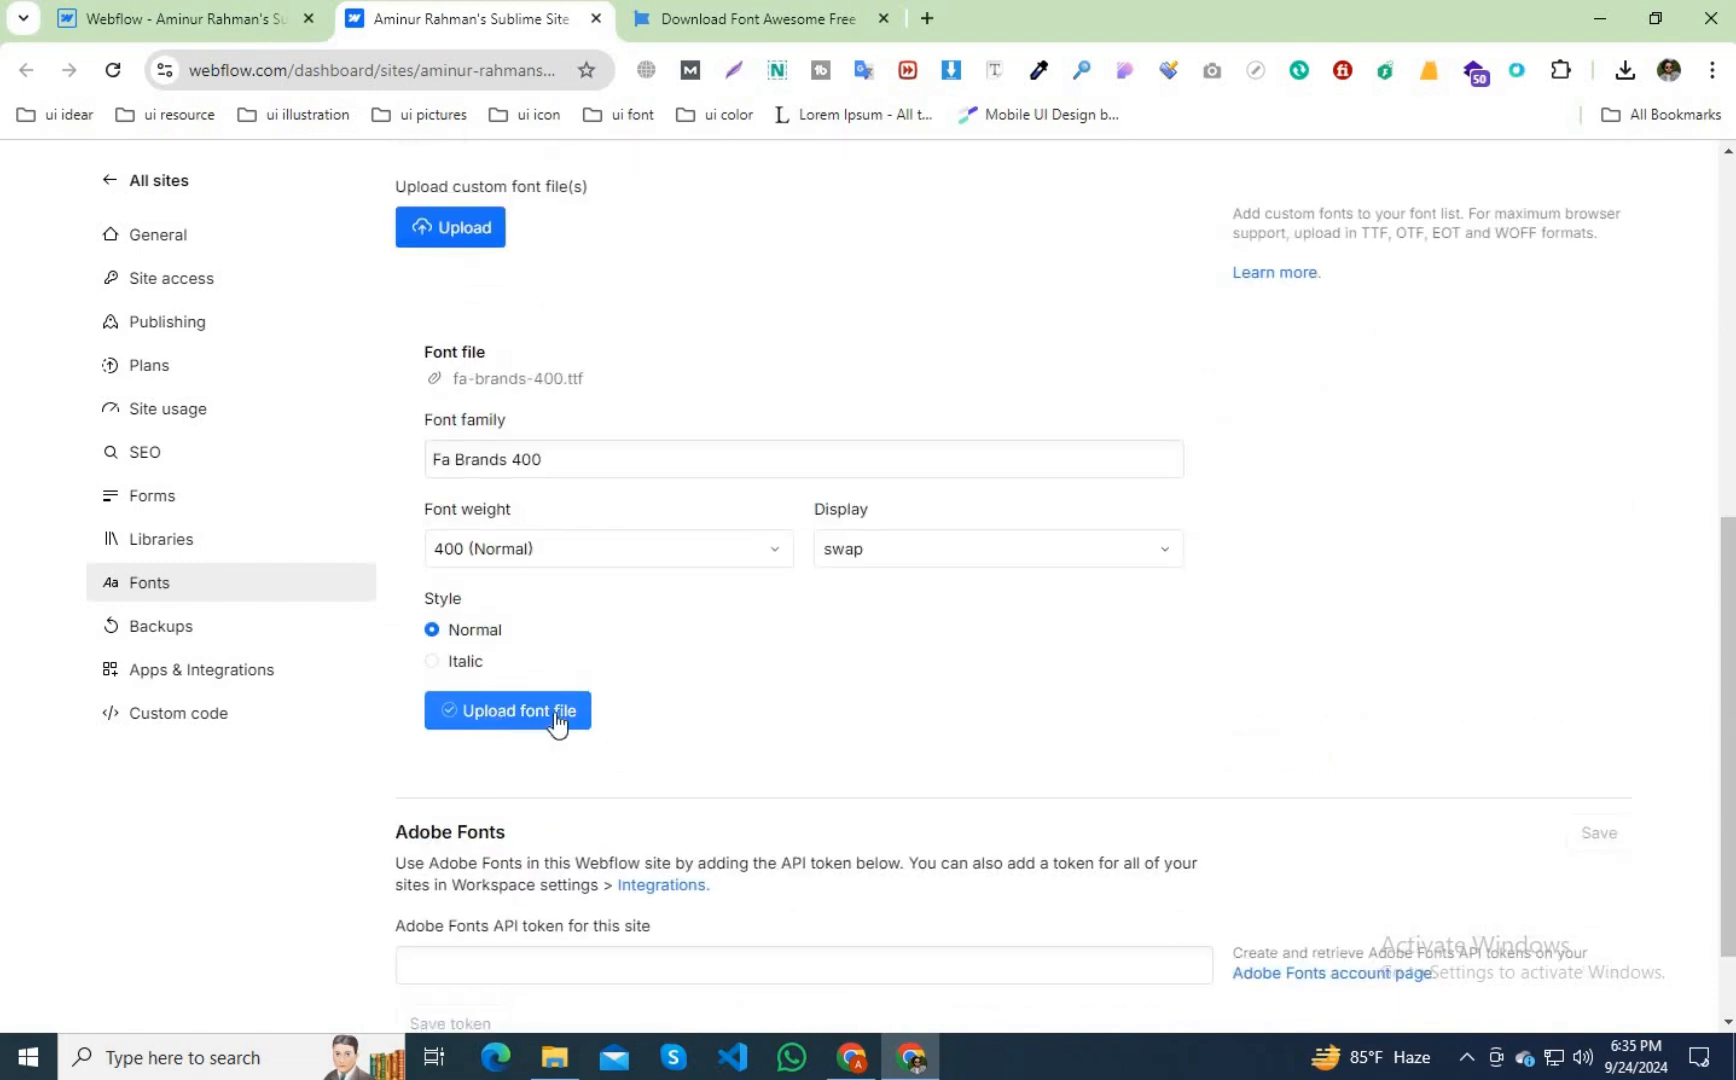
{"action": "left_click", "coordinate": [557, 720]}
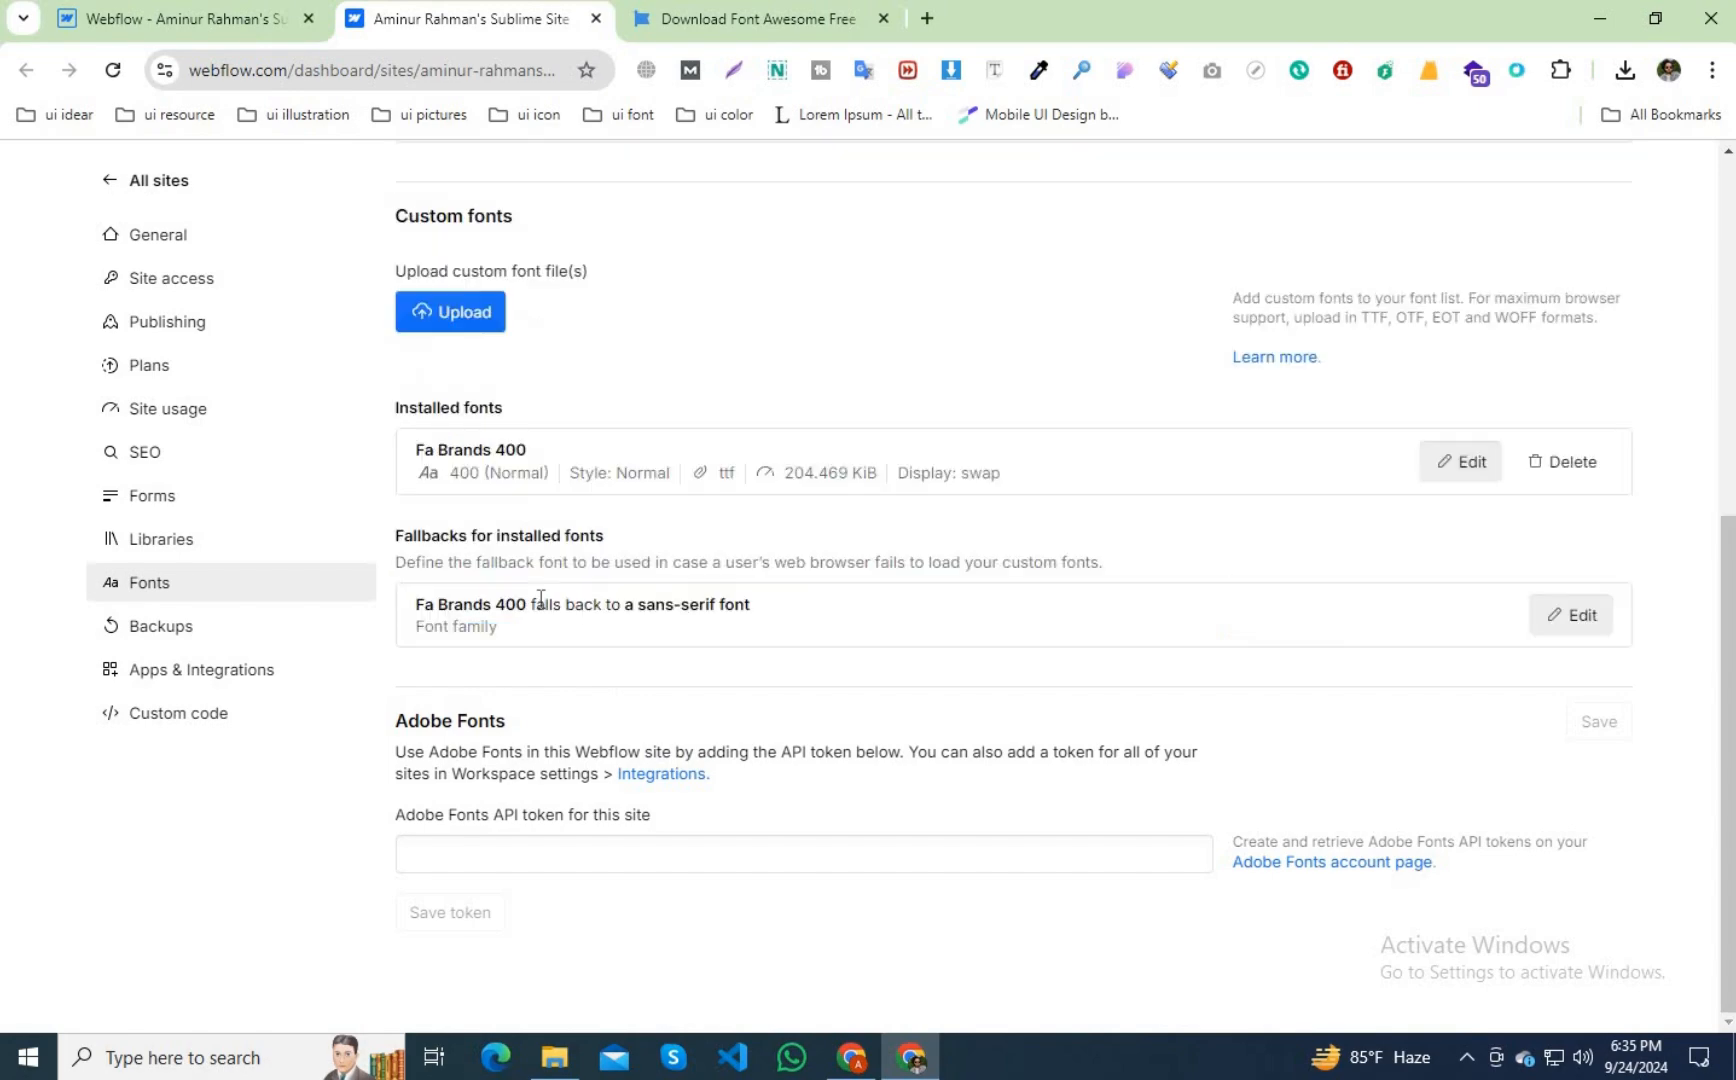
Upload fa-regular-400.ttf from the webfonts folder as another custom font for the site.
{"action": "scroll", "coordinate": [540, 598], "scroll_direction": "up", "scroll_amount": 1}
{"action": "left_click", "coordinate": [452, 437]}
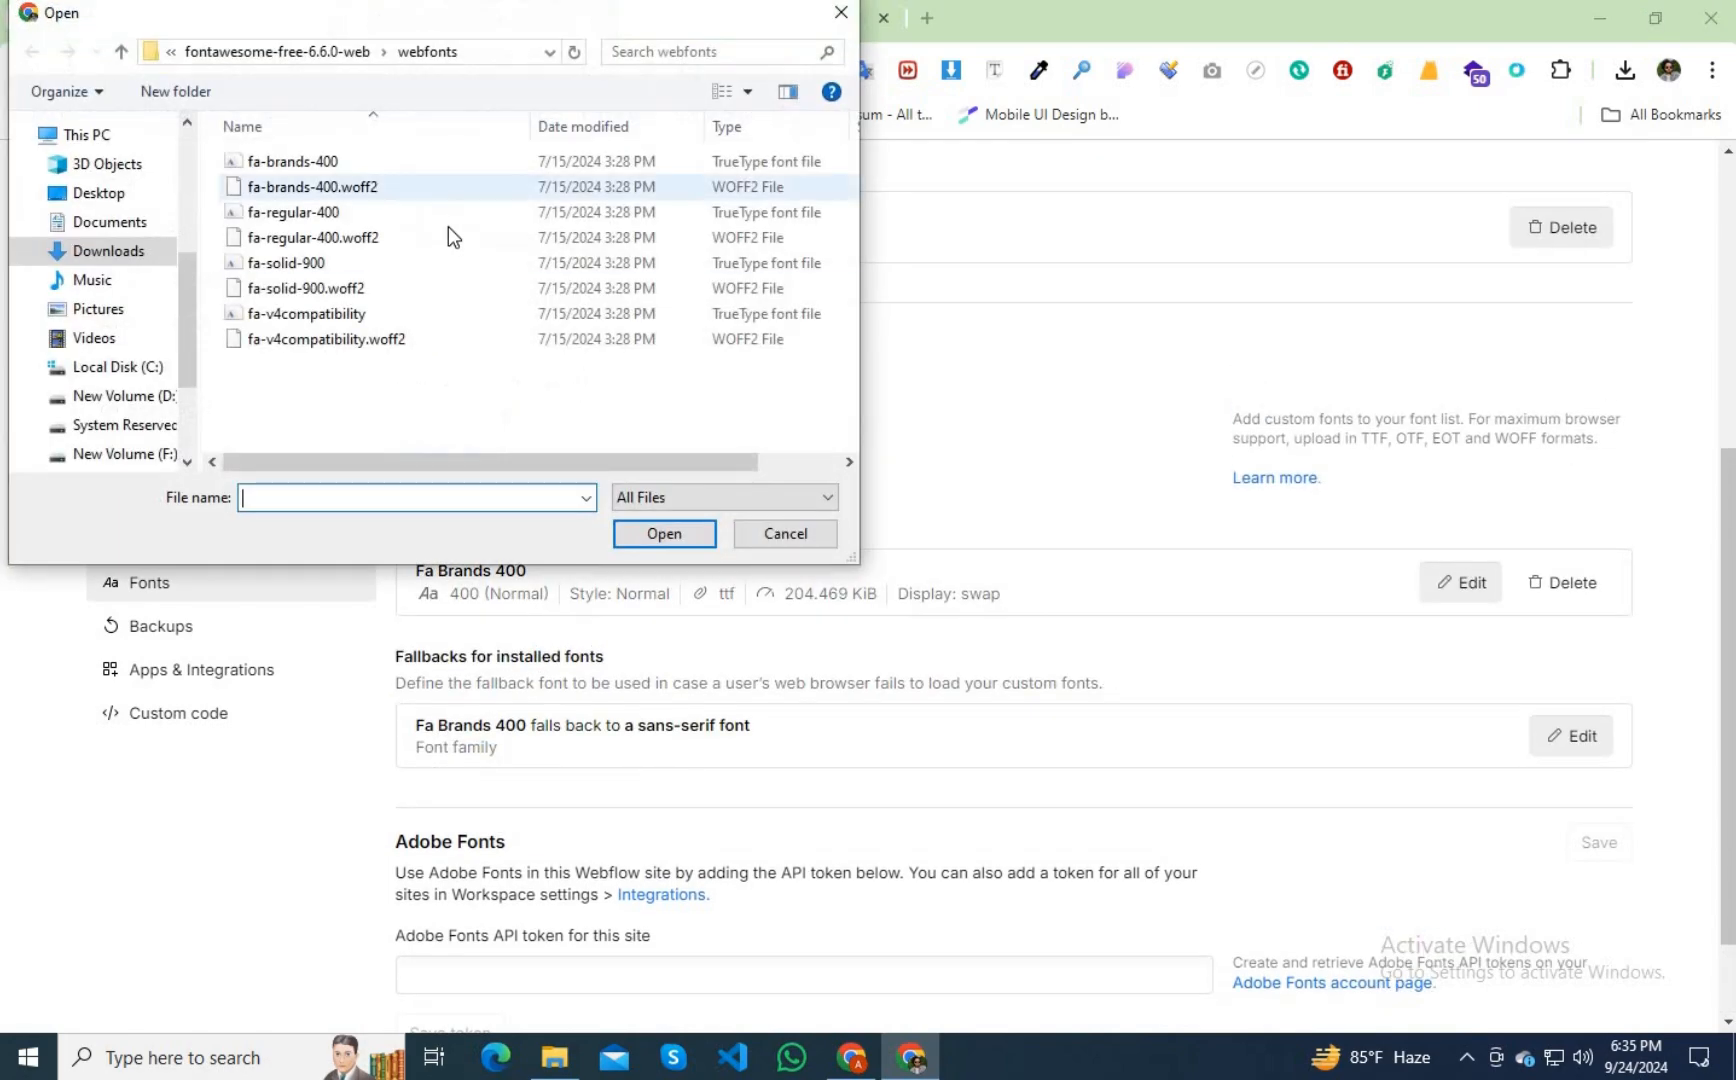
{"action": "left_click", "coordinate": [430, 213]}
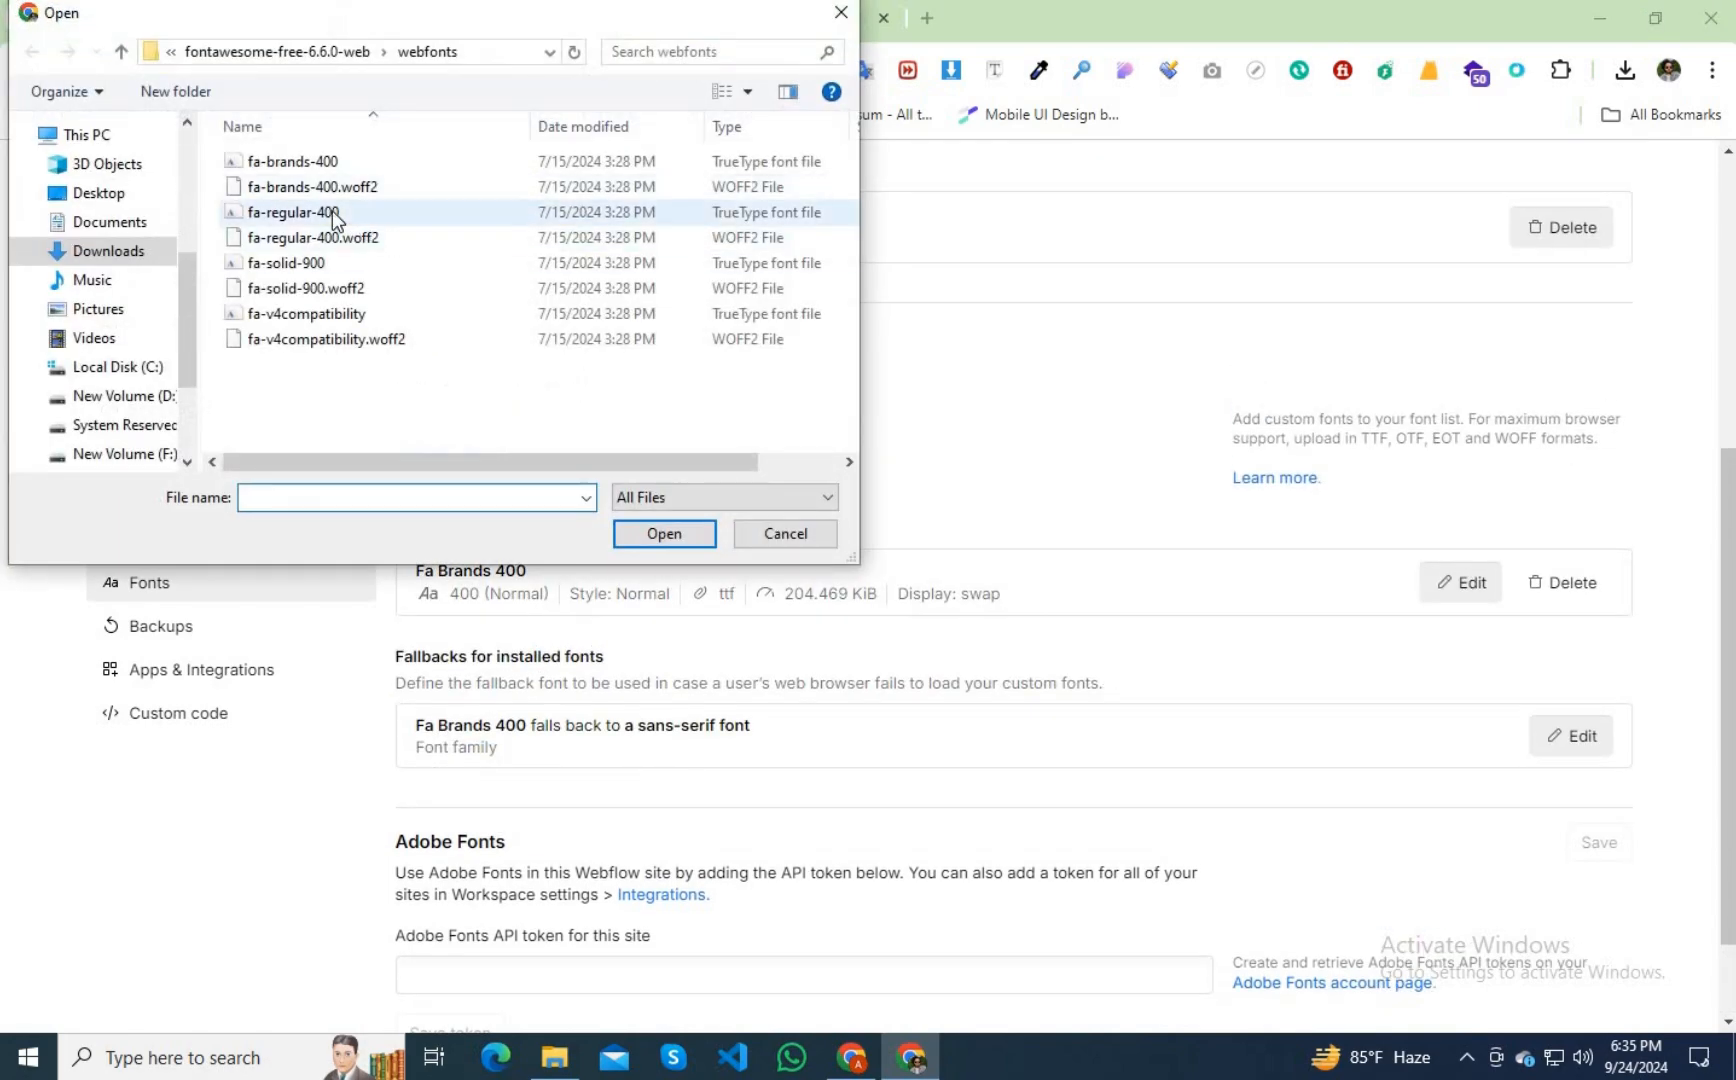
{"action": "left_click", "coordinate": [684, 532]}
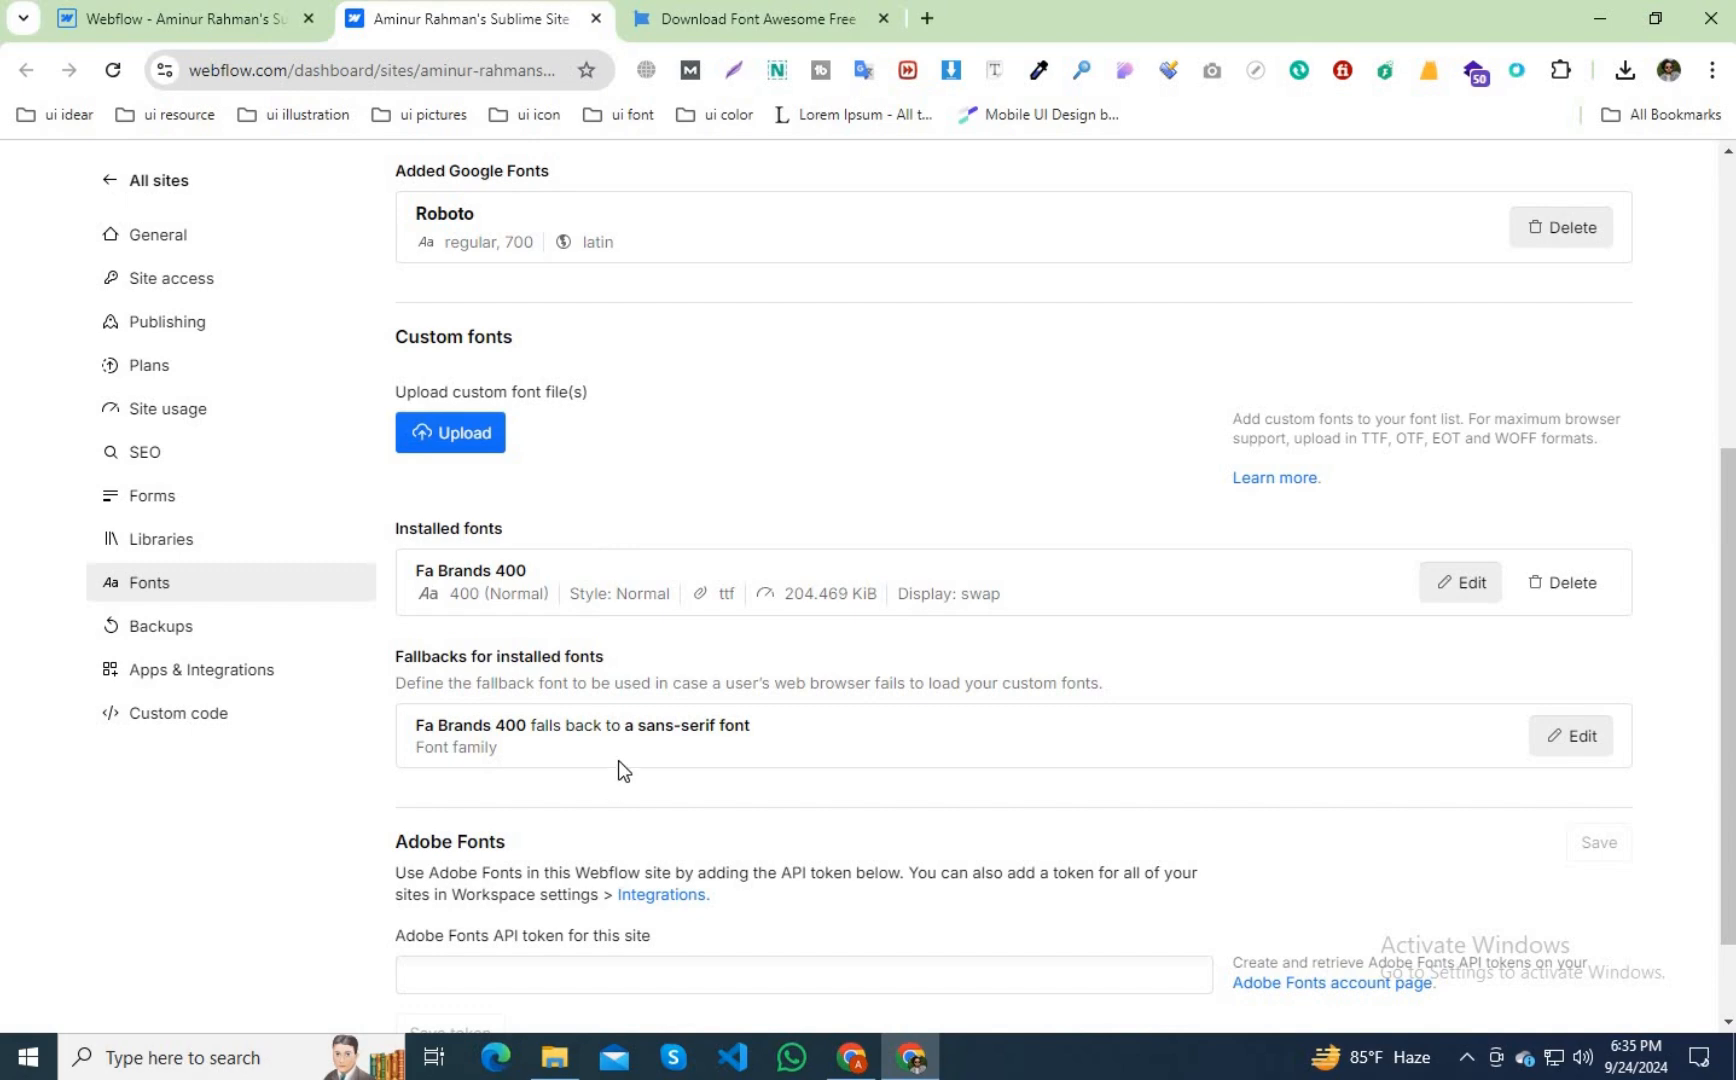
{"action": "scroll", "coordinate": [599, 741], "scroll_direction": "down", "scroll_amount": 3}
{"action": "left_click", "coordinate": [577, 562]}
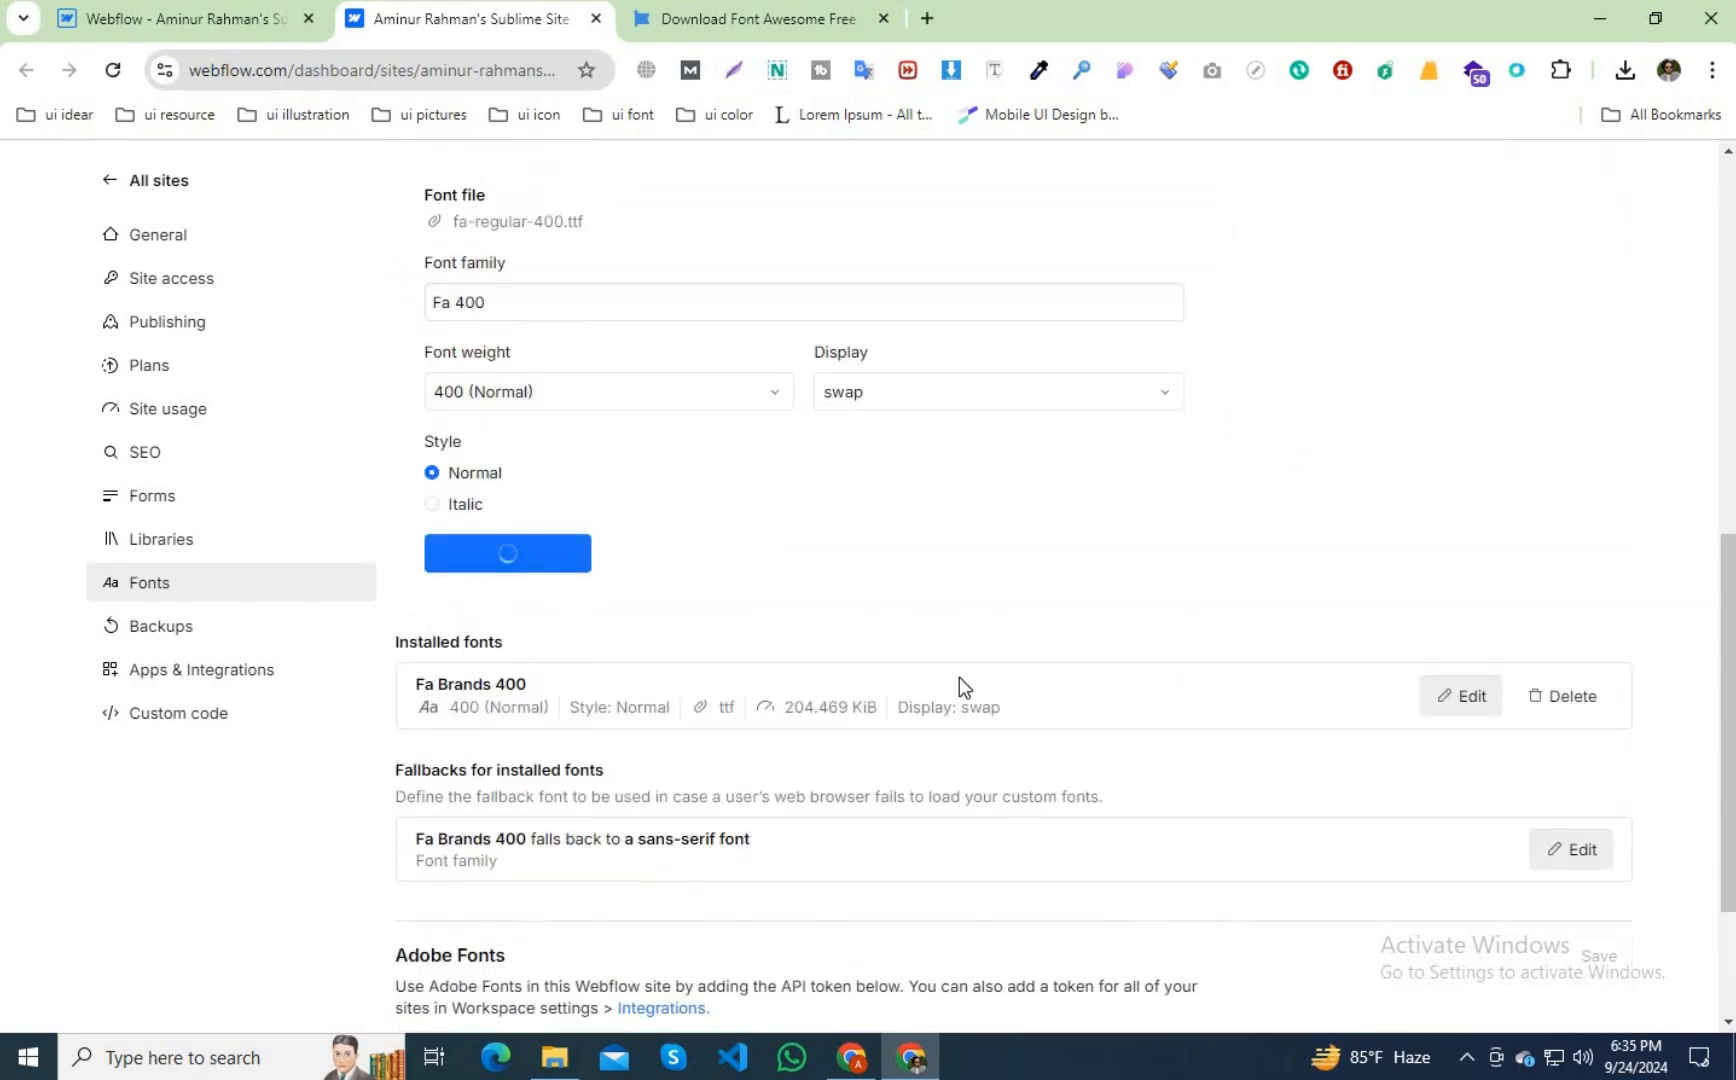
Upload fa-solid-900.ttf from the webfonts folder as another custom font for the site.
{"action": "scroll", "coordinate": [583, 541], "scroll_direction": "up", "scroll_amount": 4}
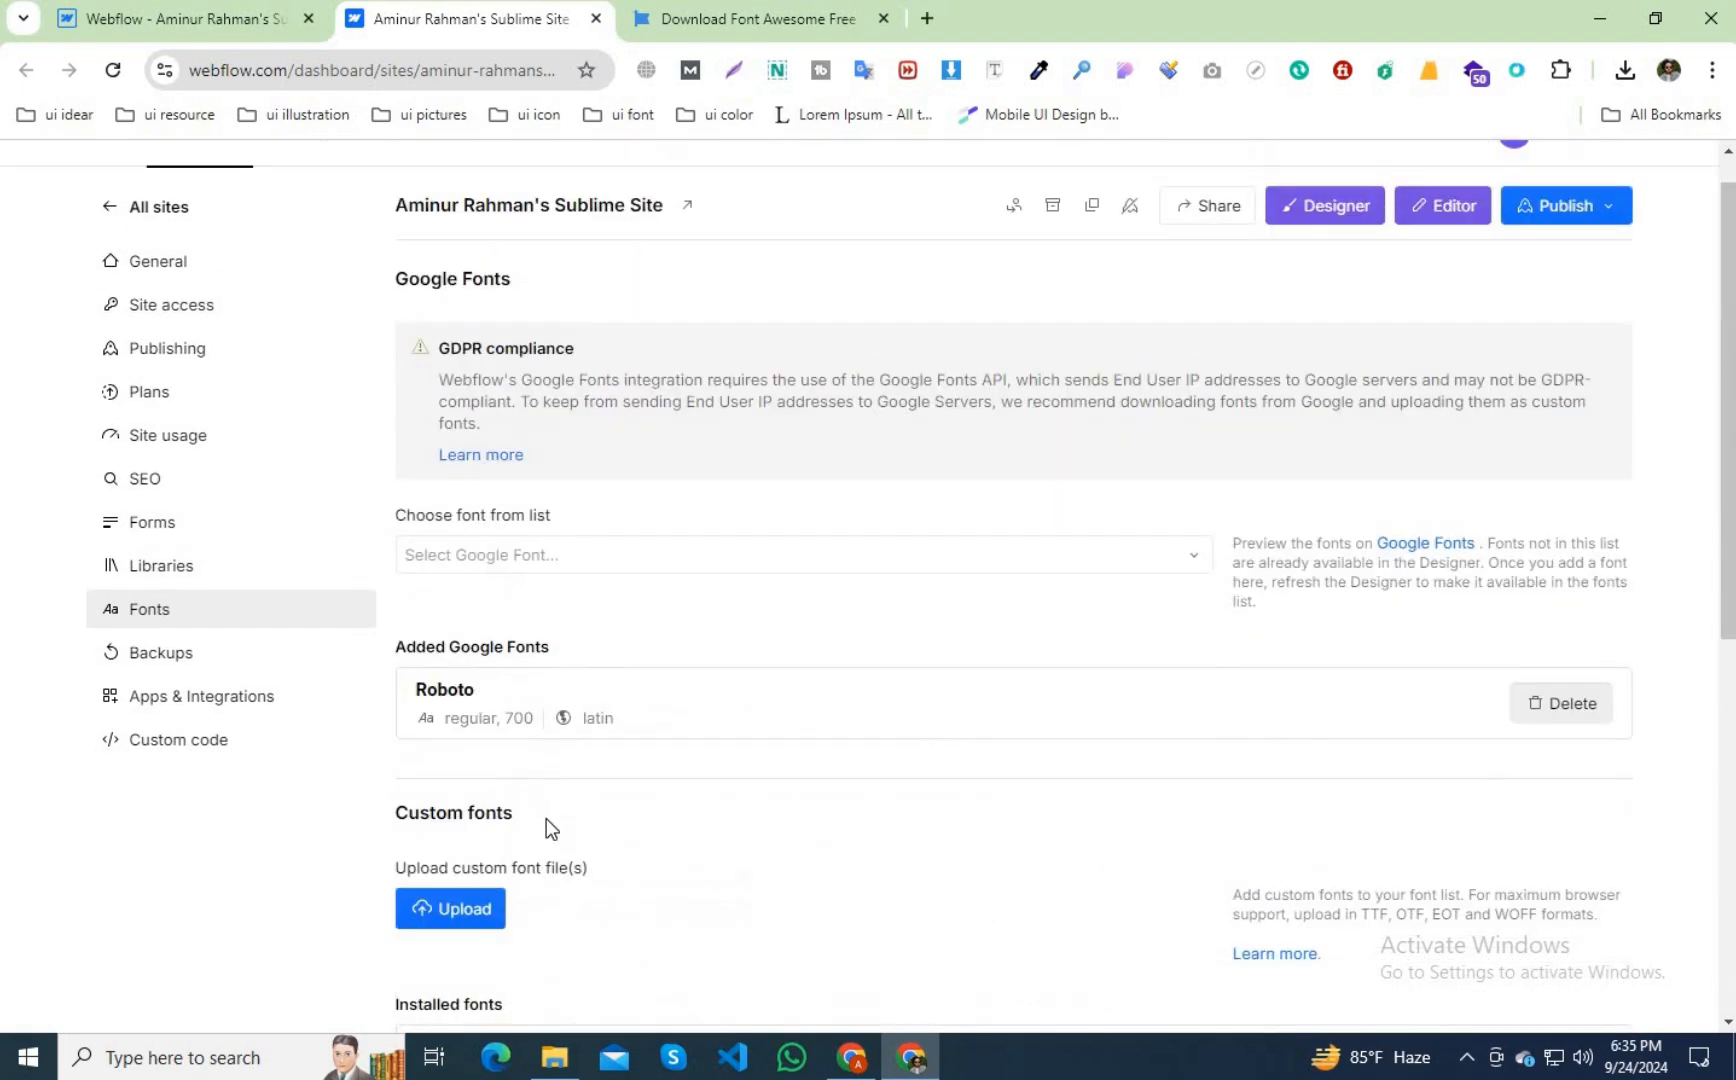
{"action": "left_click", "coordinate": [451, 910]}
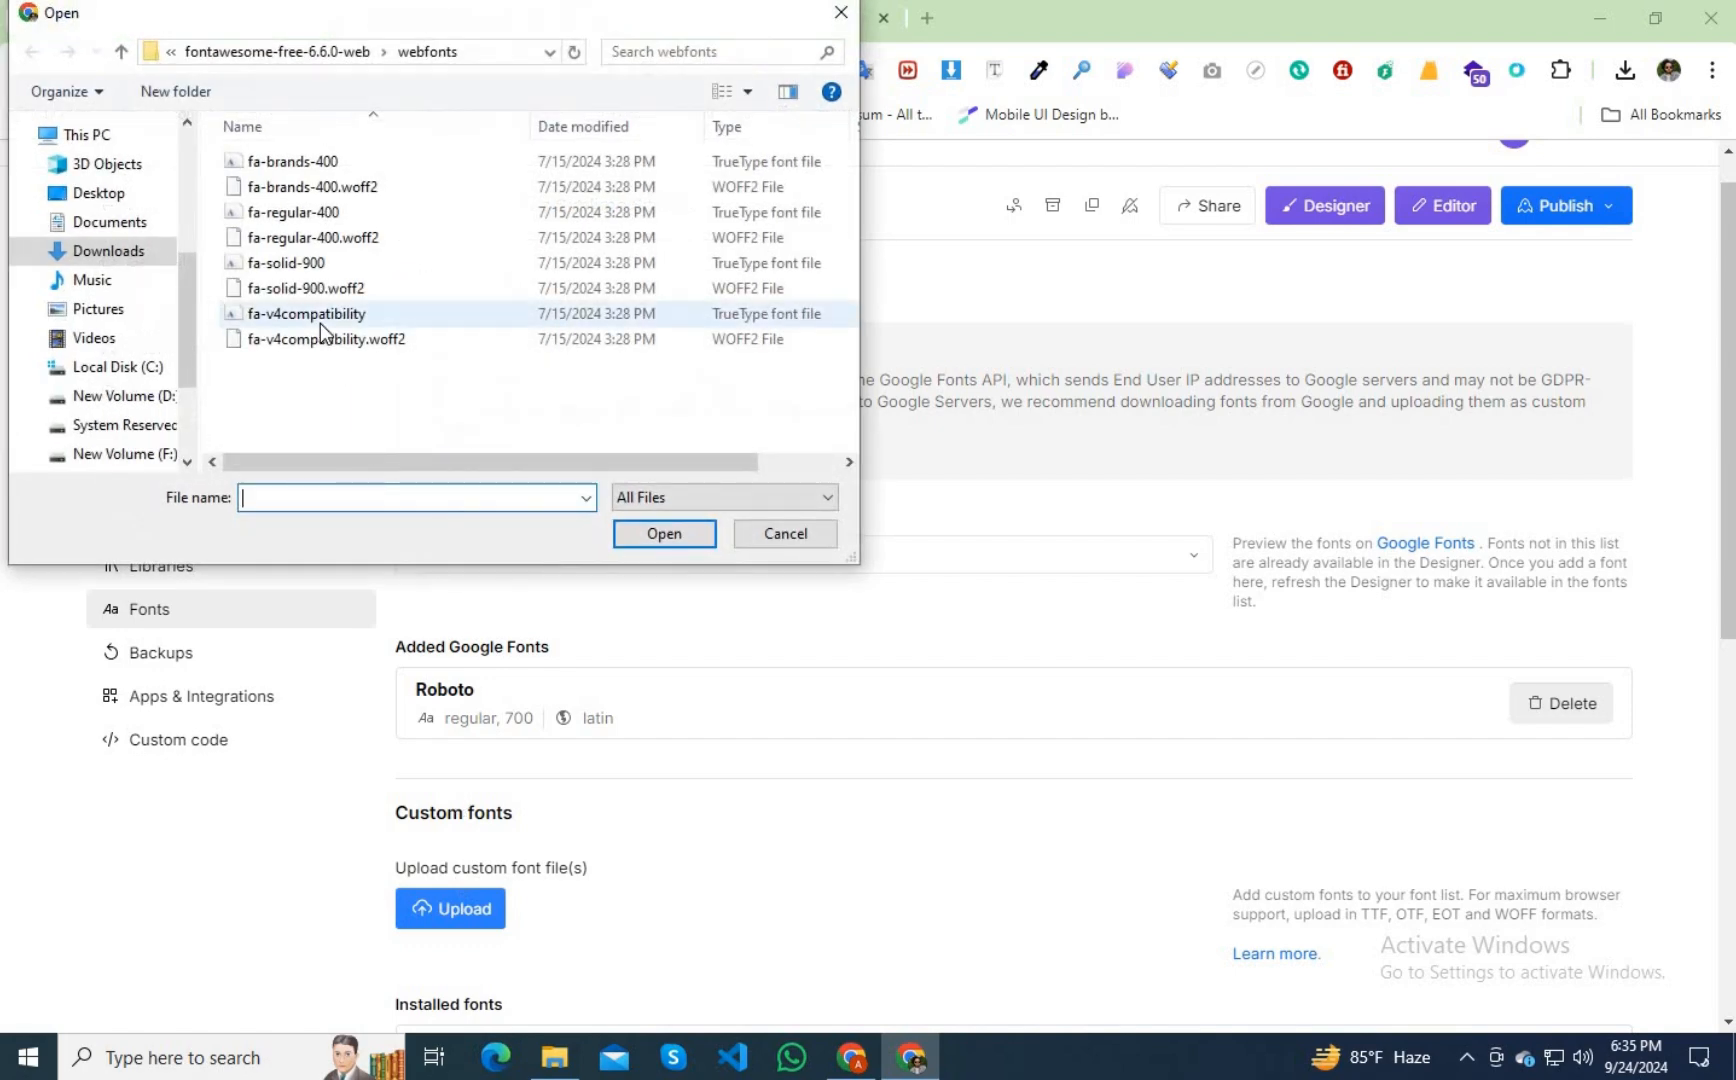
{"action": "left_click", "coordinate": [298, 263]}
{"action": "left_click", "coordinate": [672, 530]}
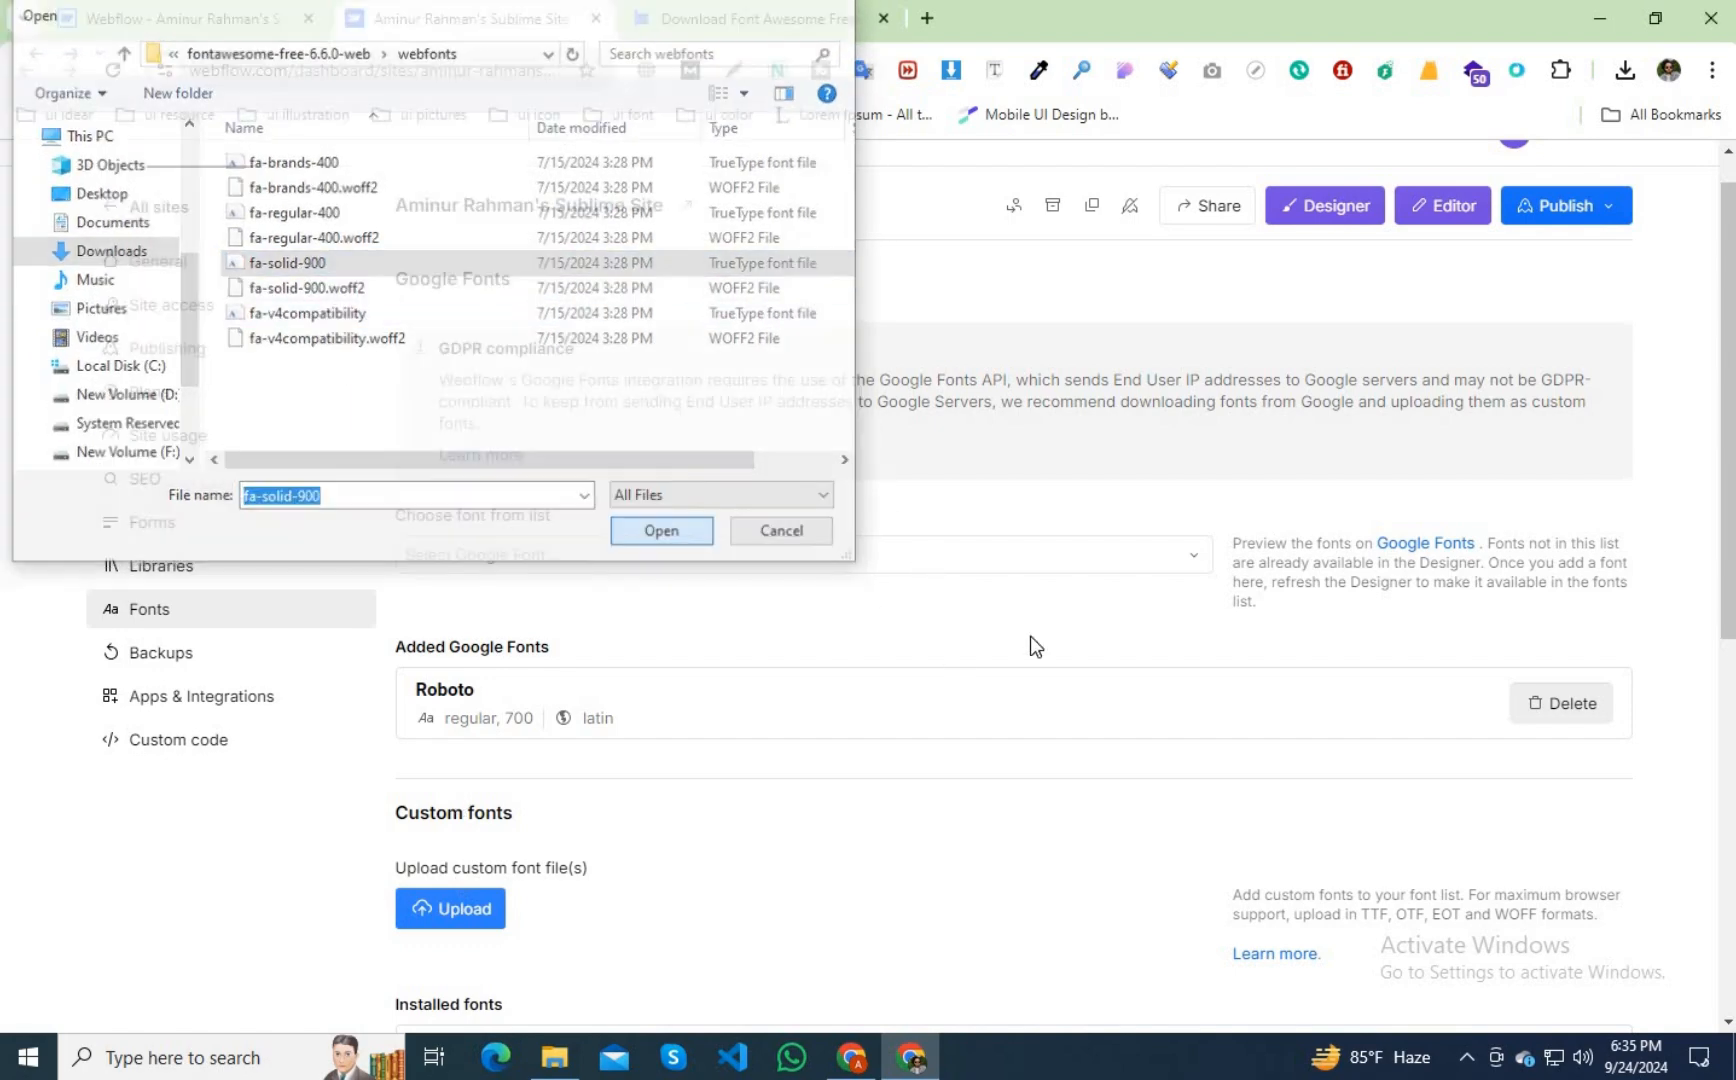
{"action": "scroll", "coordinate": [568, 838], "scroll_direction": "down", "scroll_amount": 4}
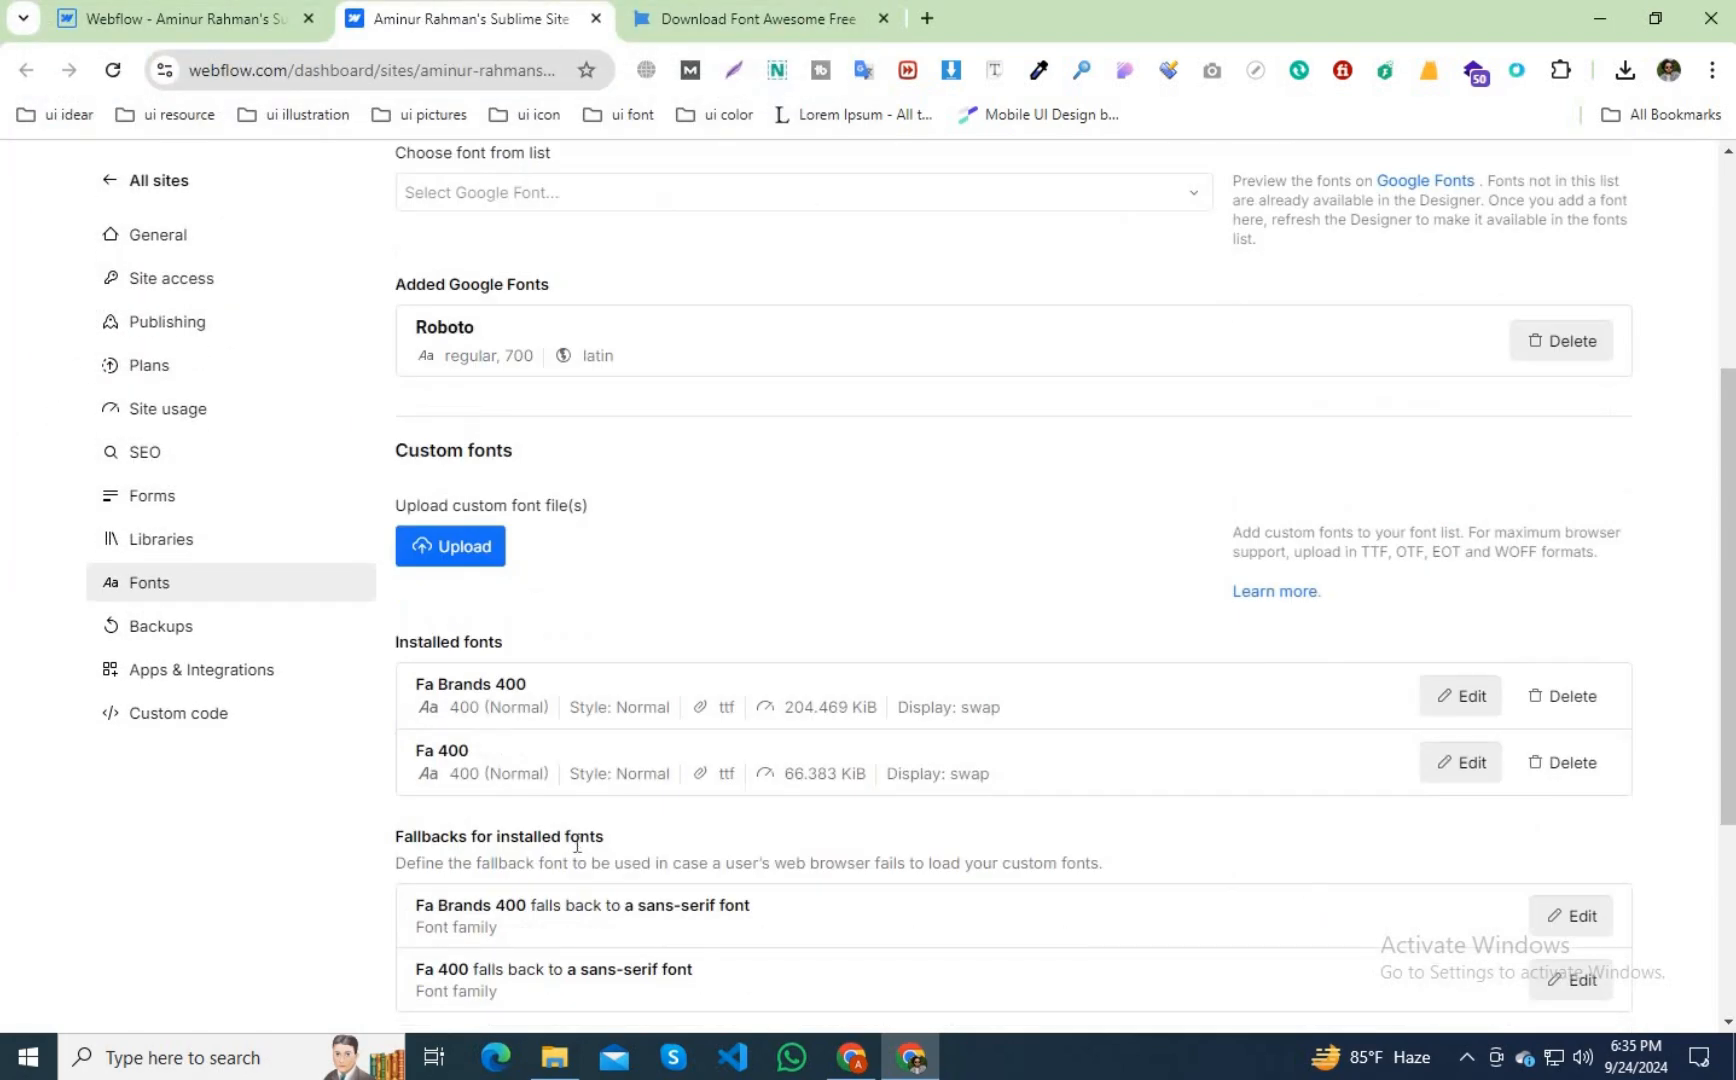
{"action": "scroll", "coordinate": [576, 845], "scroll_direction": "down", "scroll_amount": 4}
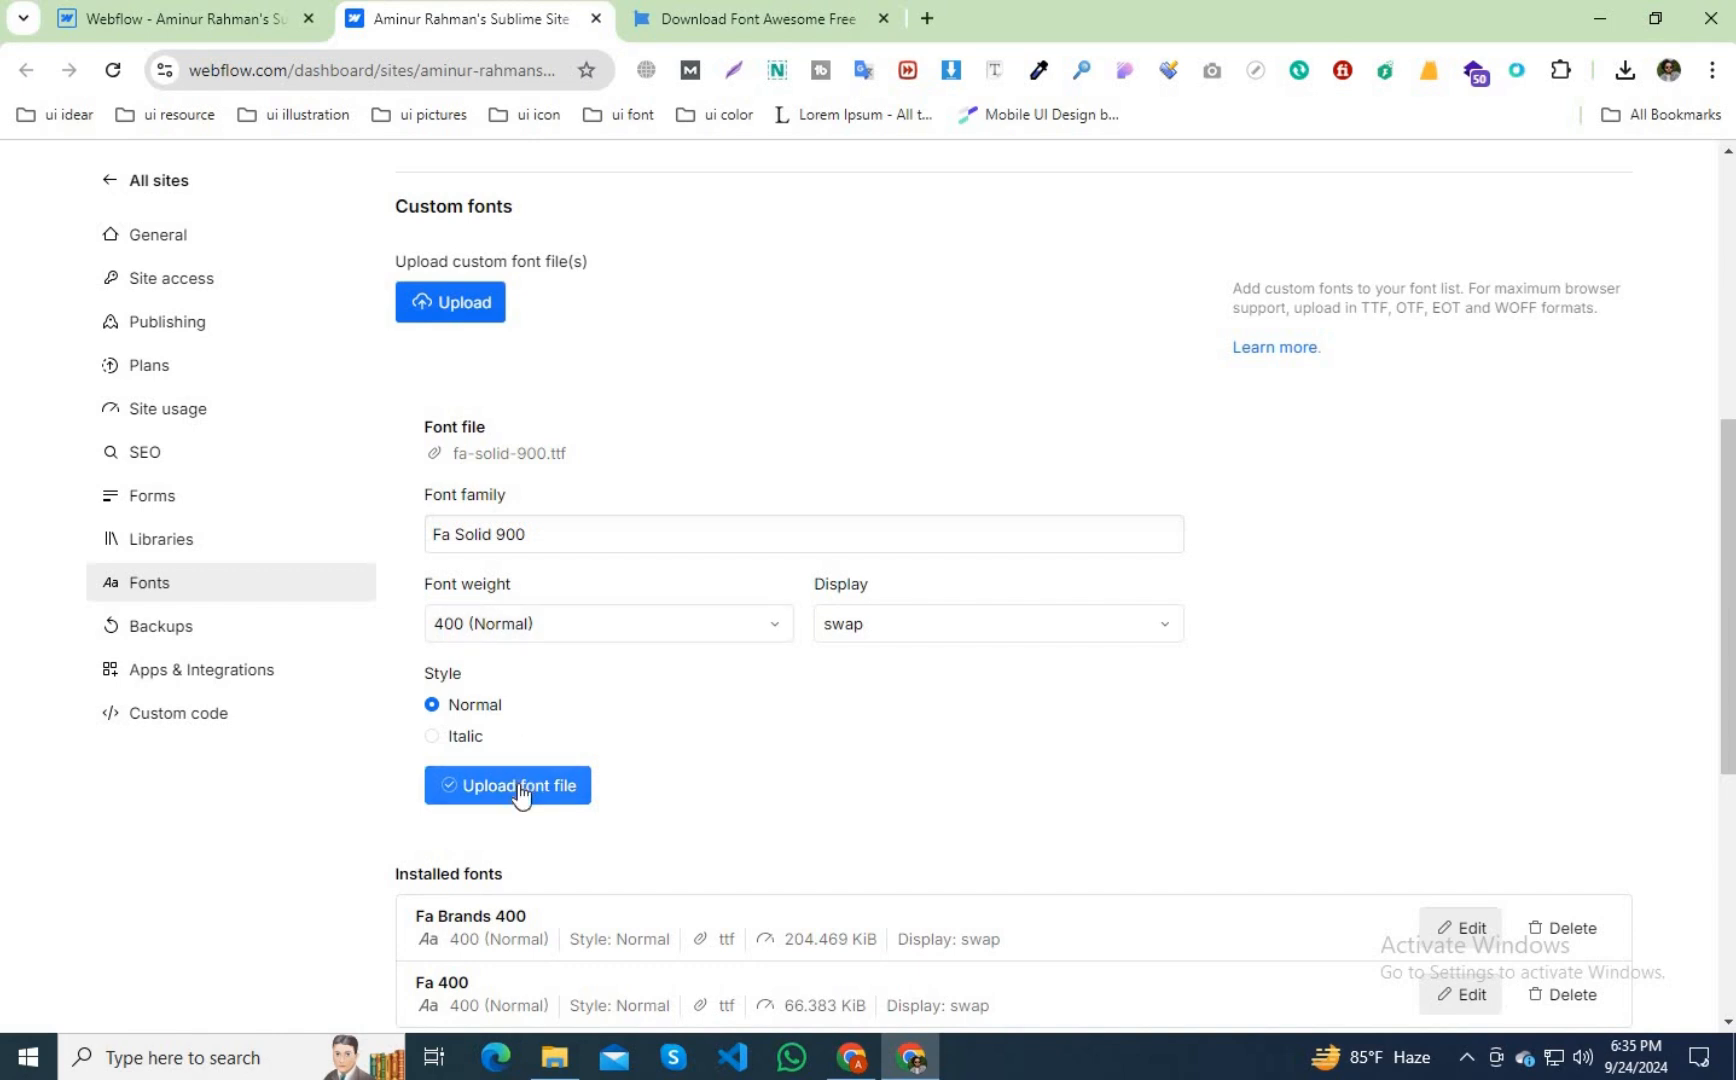
{"action": "left_click", "coordinate": [519, 790]}
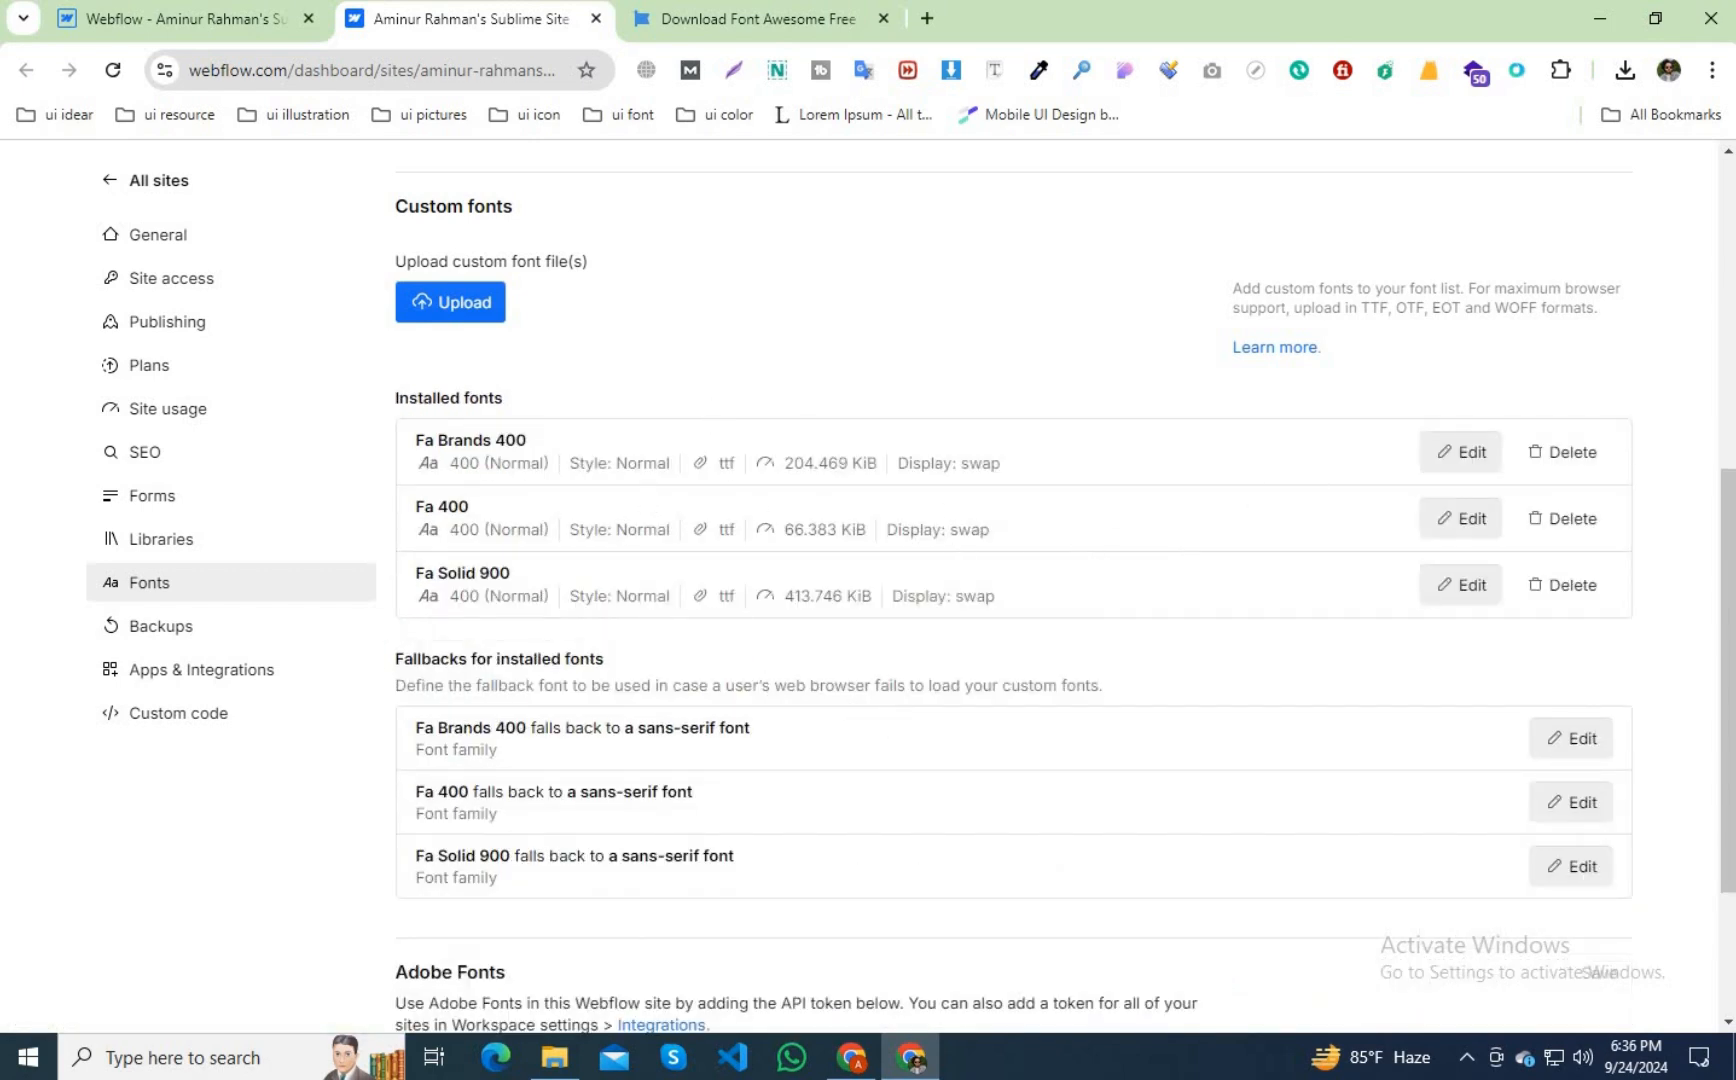
Reload the Webflow Designer and set the text block's font to the custom font Fa 400.
{"action": "left_click", "coordinate": [176, 20]}
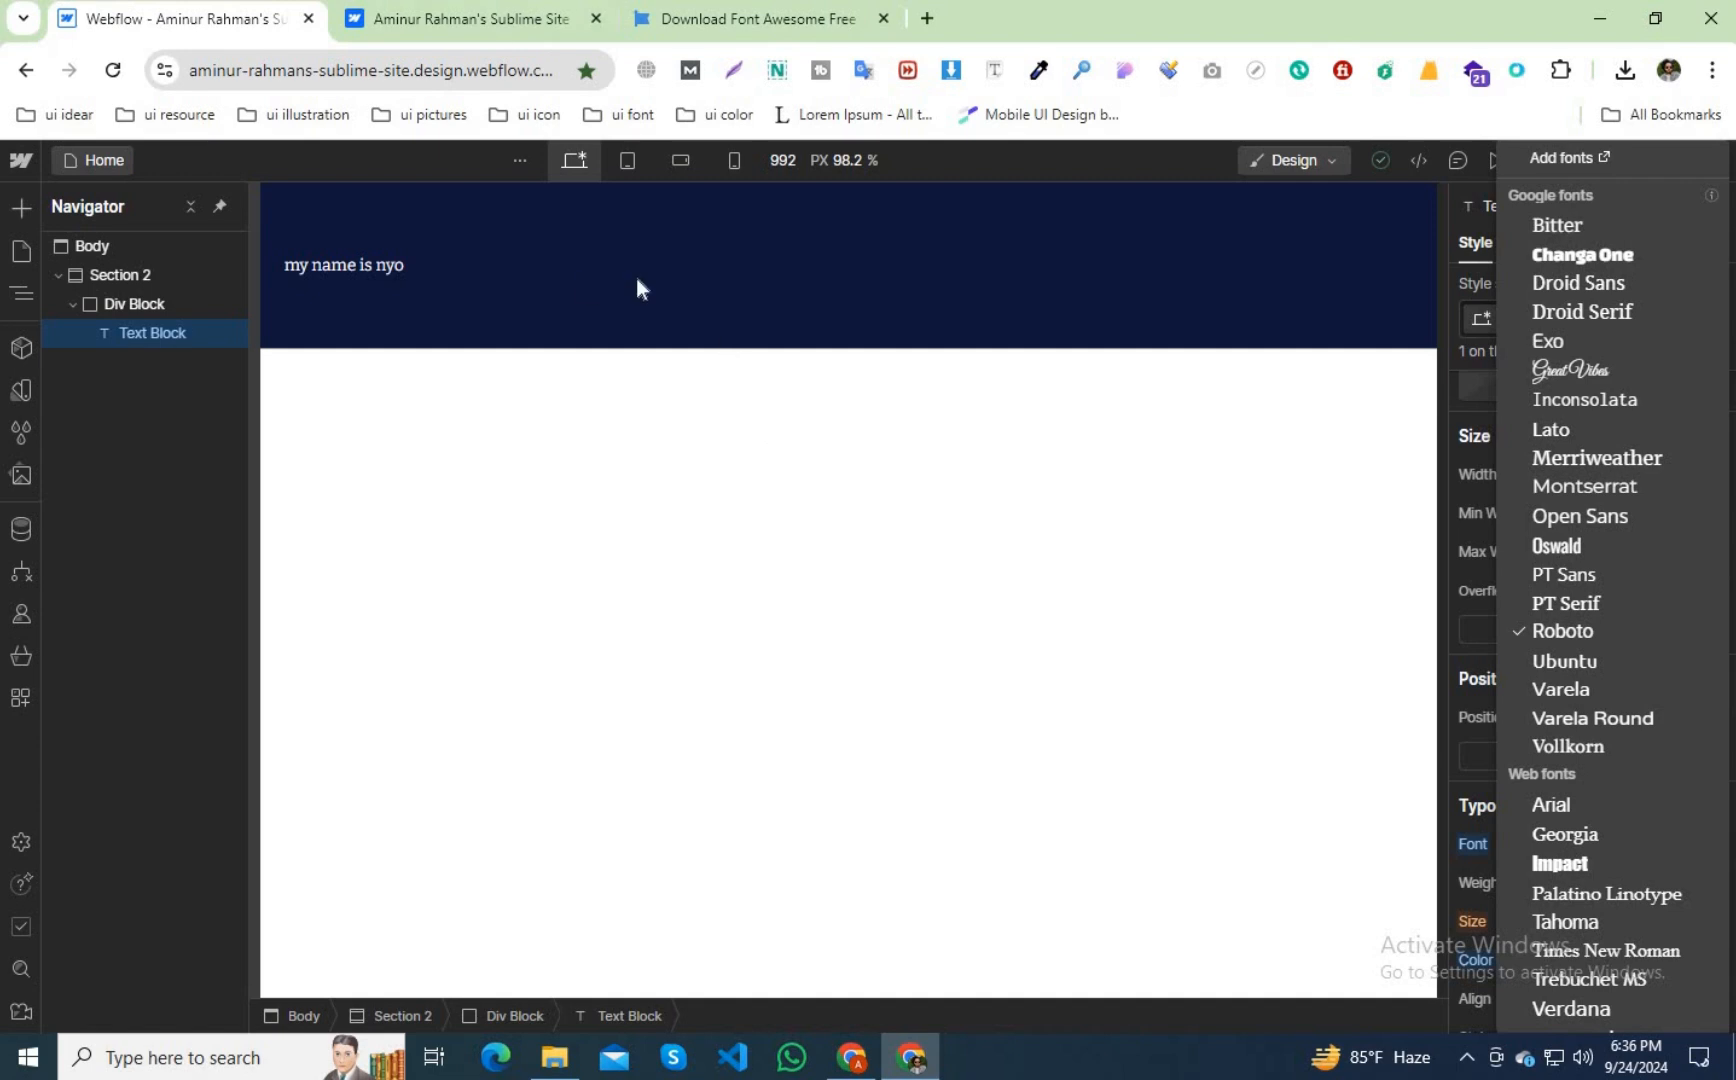
{"action": "left_click", "coordinate": [113, 70]}
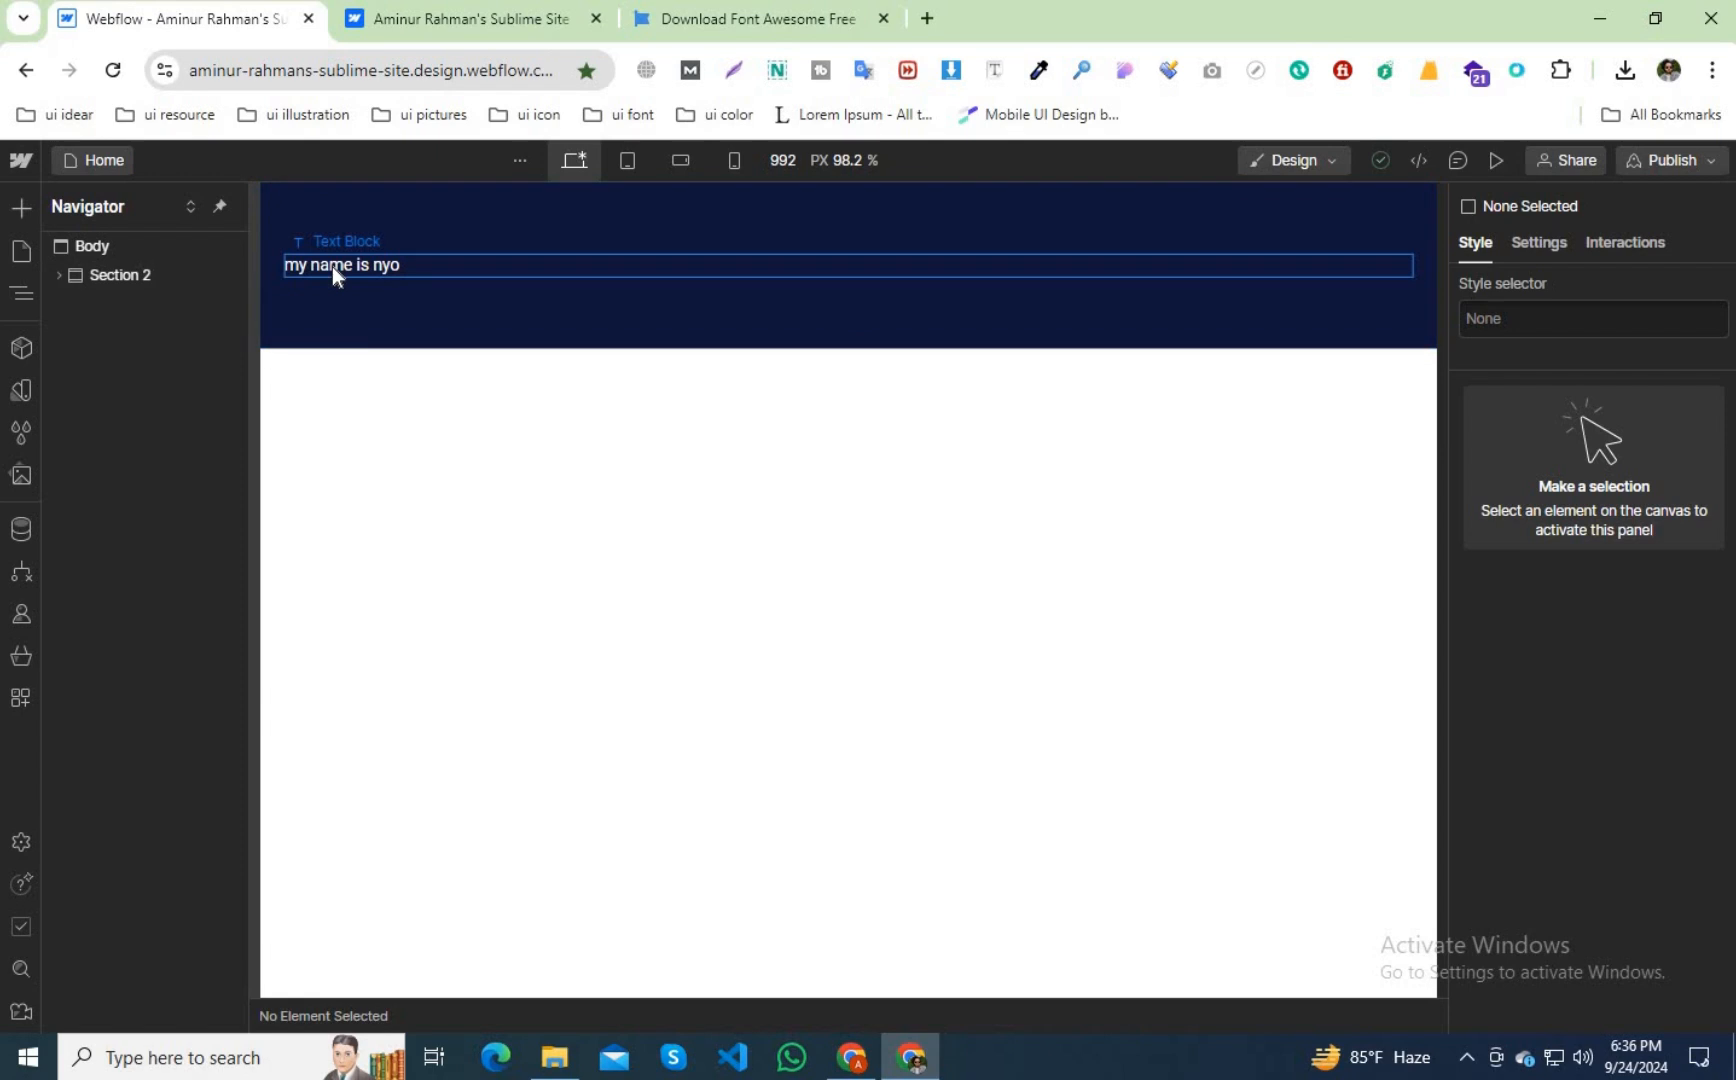
{"action": "double_click", "coordinate": [368, 266]}
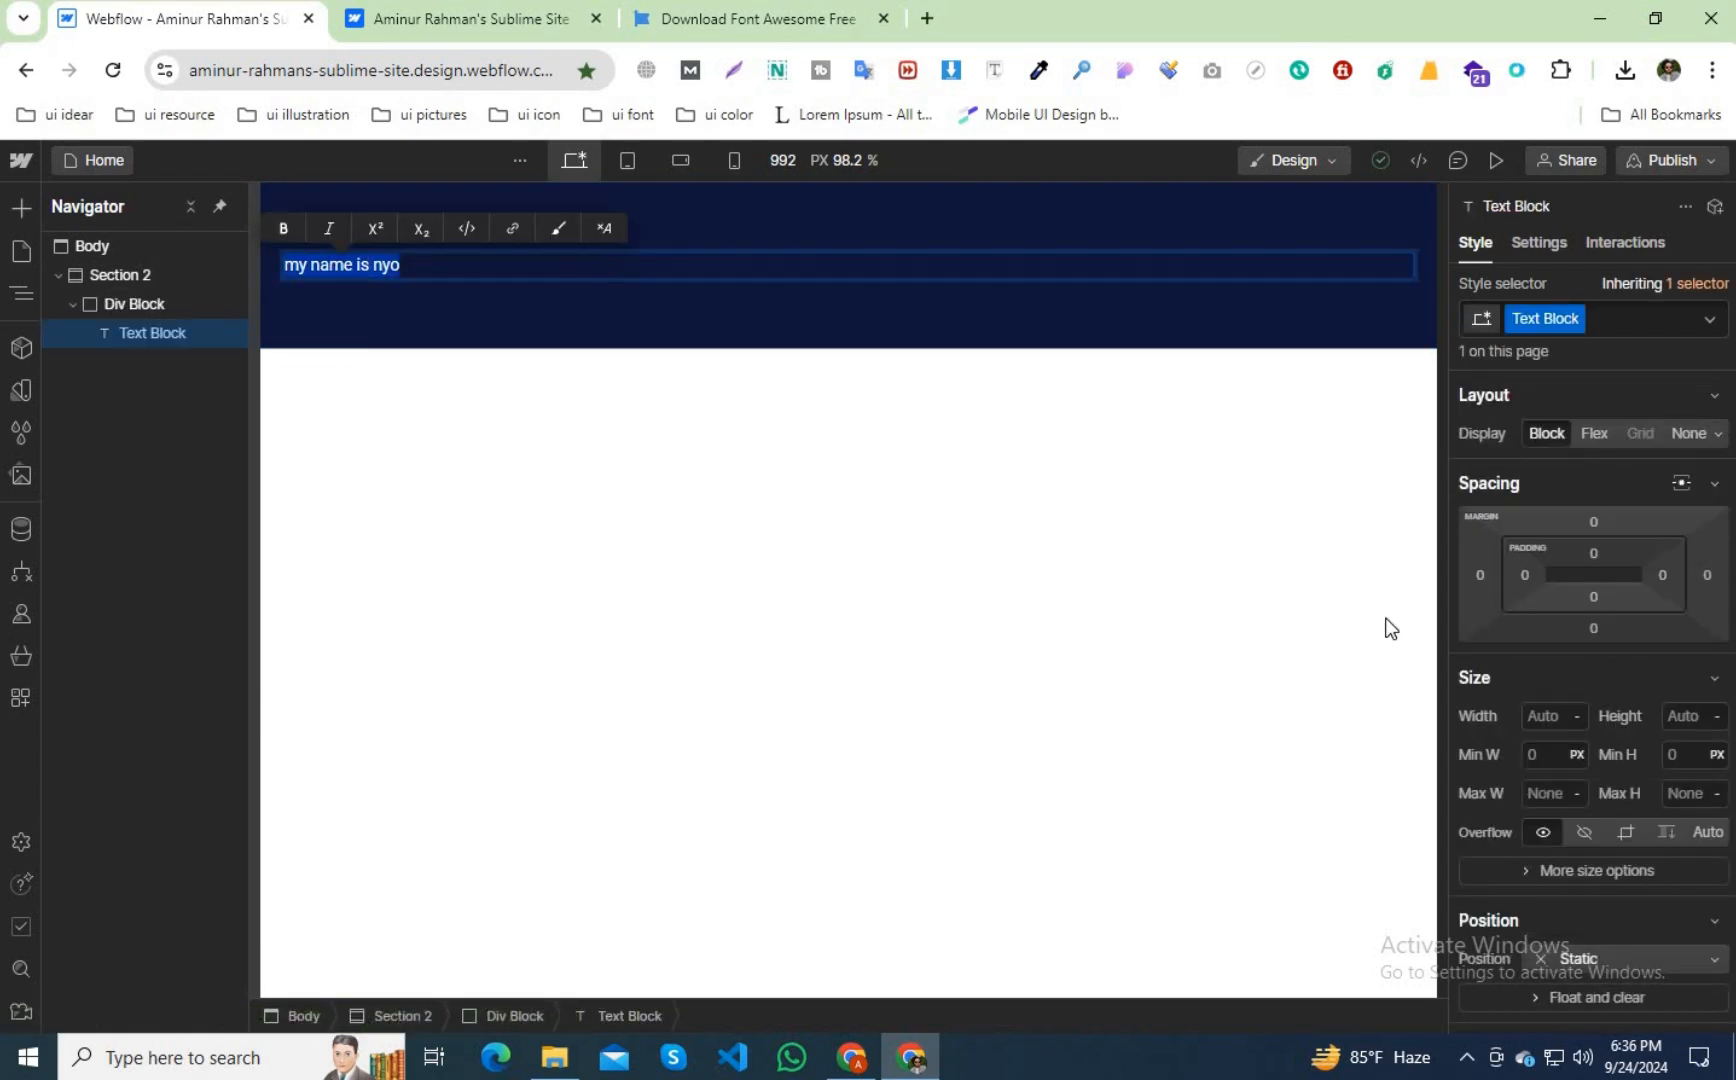
{"action": "scroll", "coordinate": [1580, 677], "scroll_direction": "down", "scroll_amount": 3}
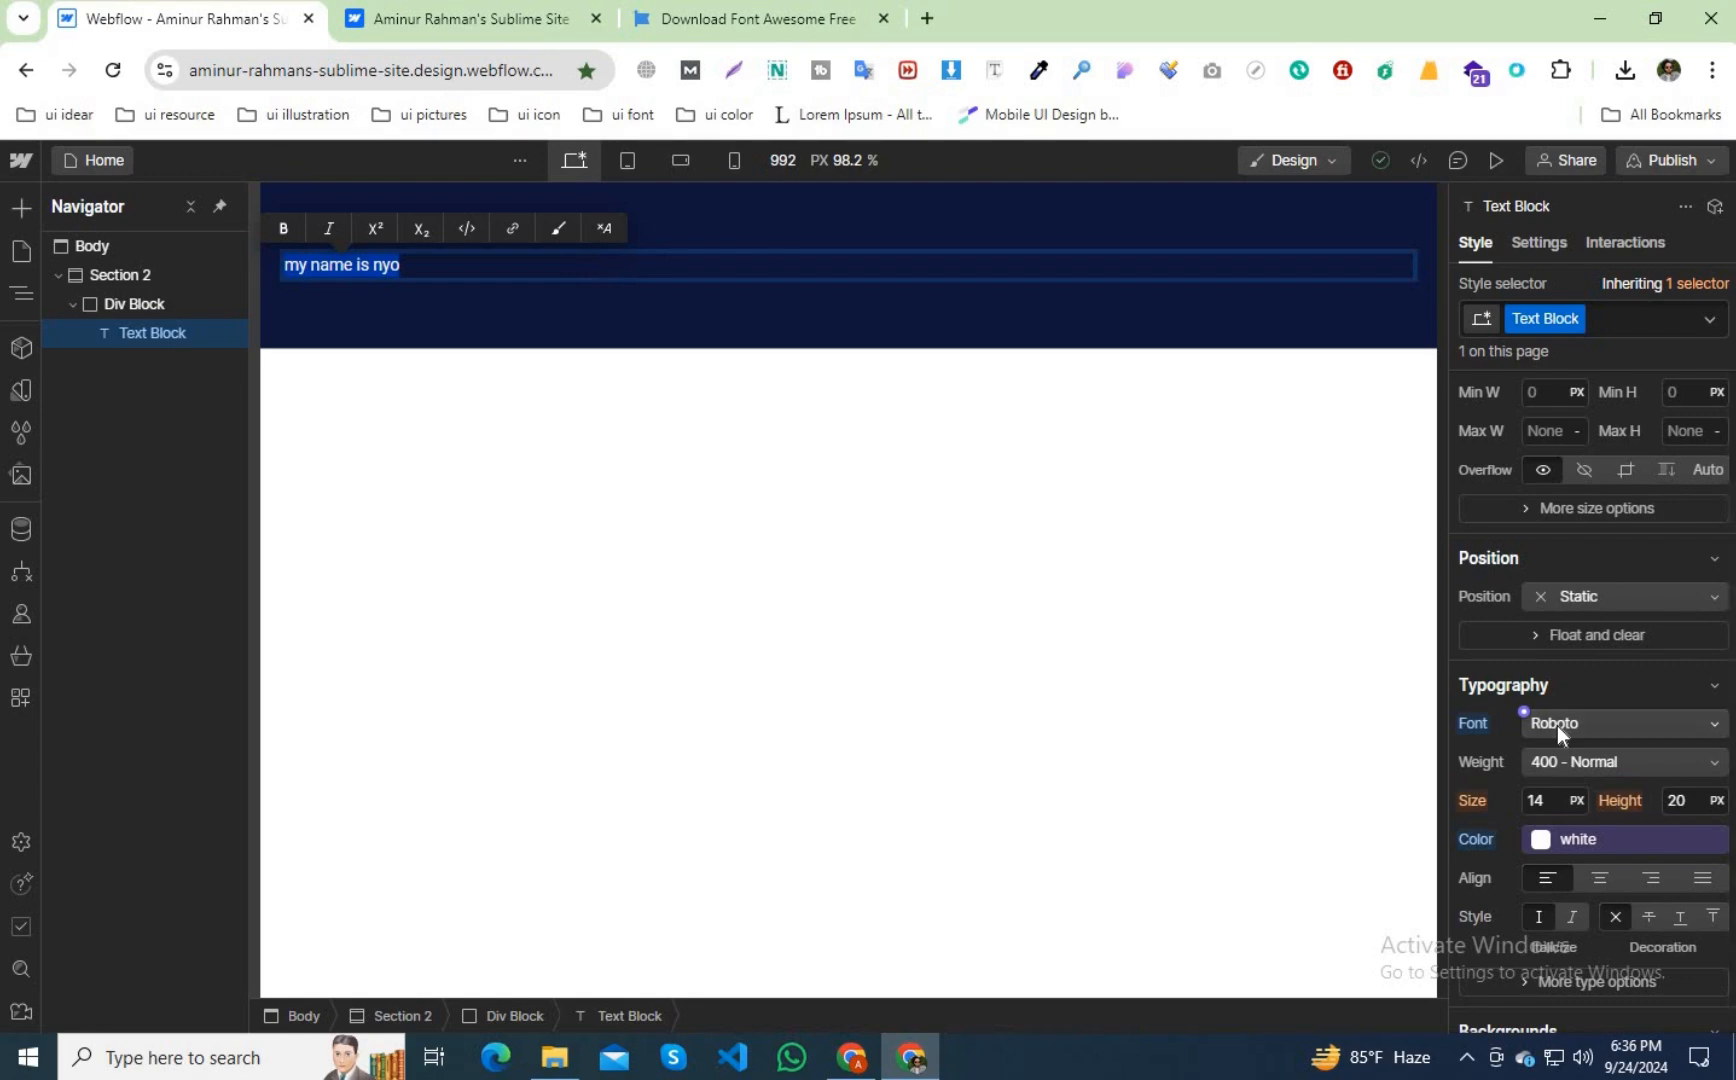
{"action": "left_click", "coordinate": [1557, 726]}
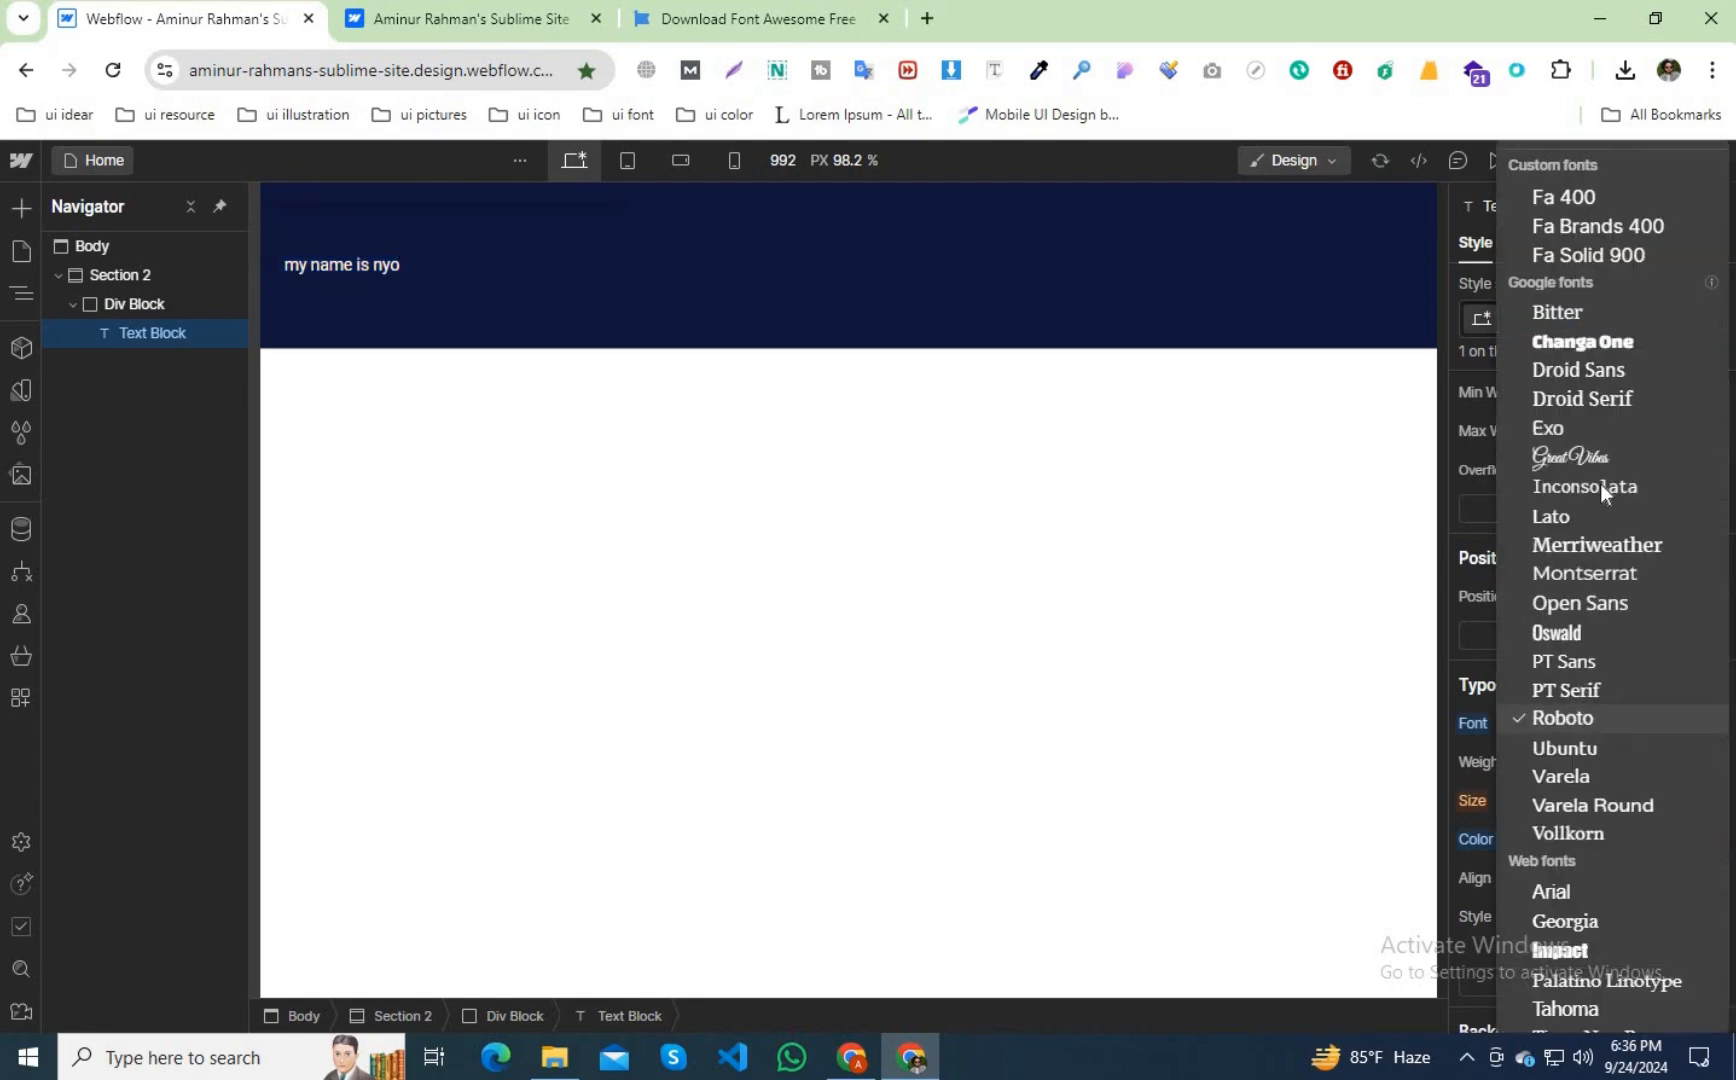
{"action": "left_click", "coordinate": [1581, 201]}
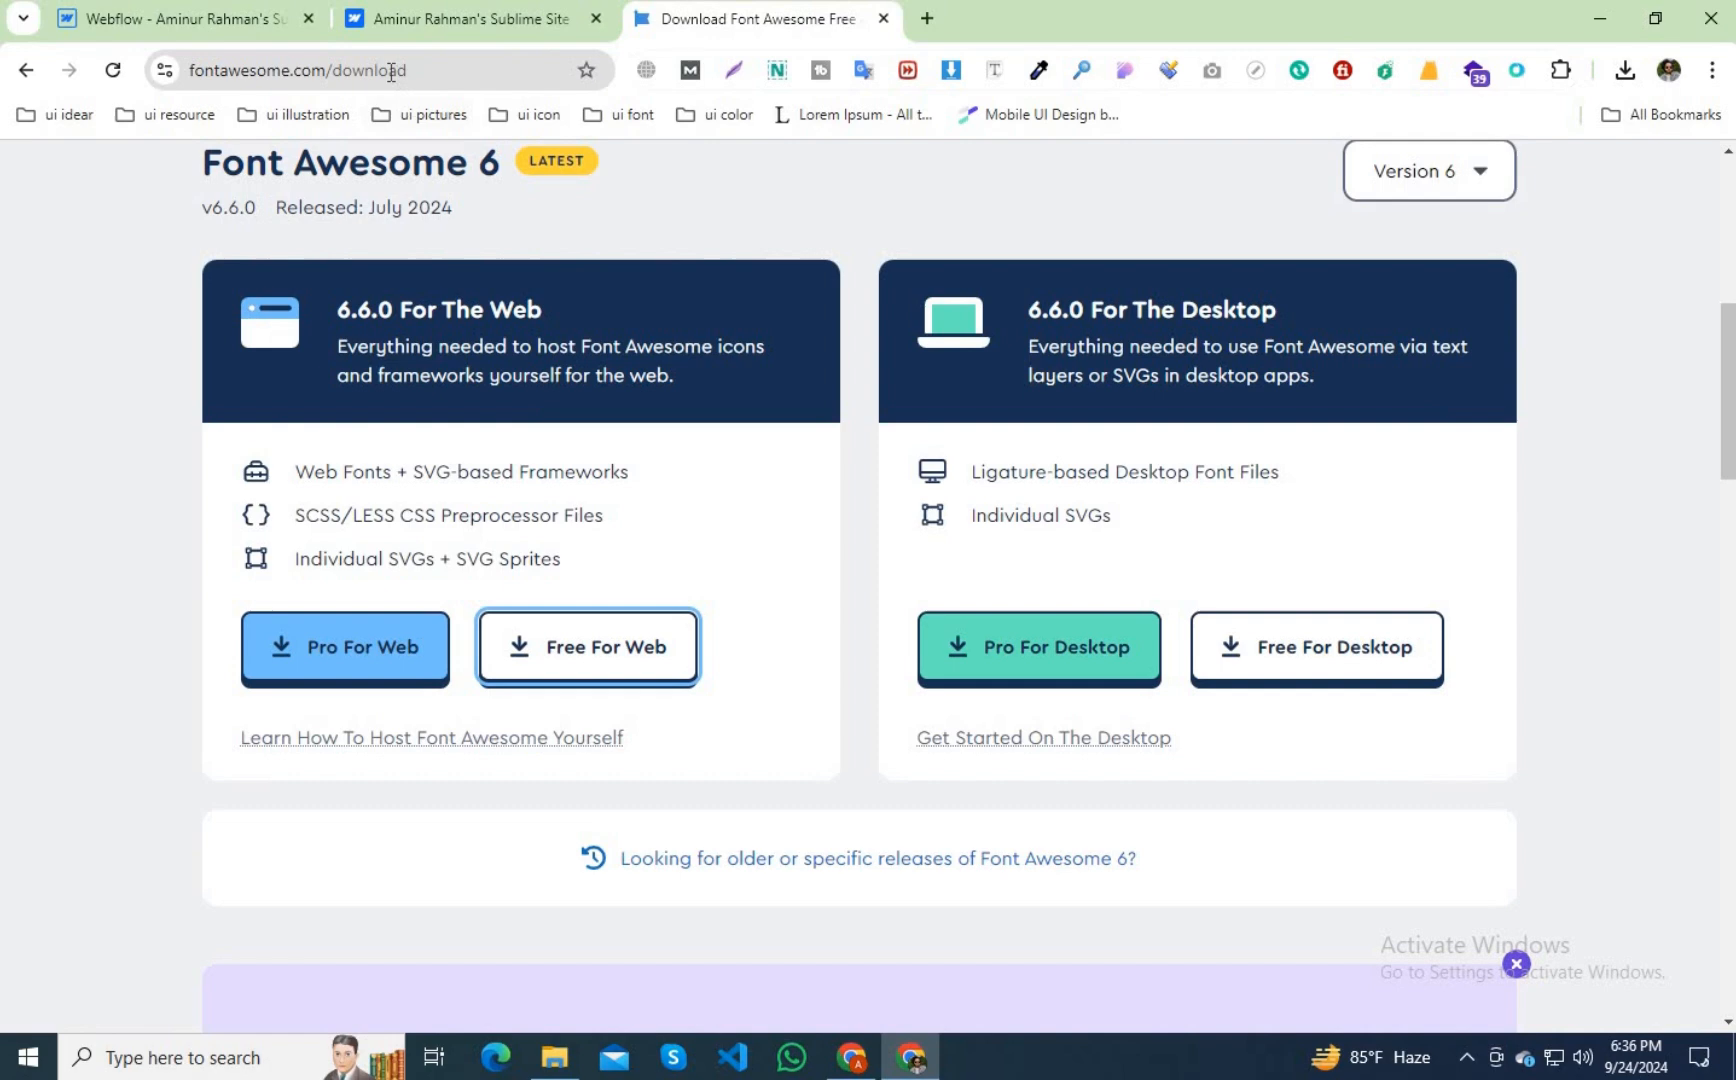
Go to the fontawesome.com home page and open the full listing of all Font Awesome 6 icons.
{"action": "left_click", "coordinate": [391, 71]}
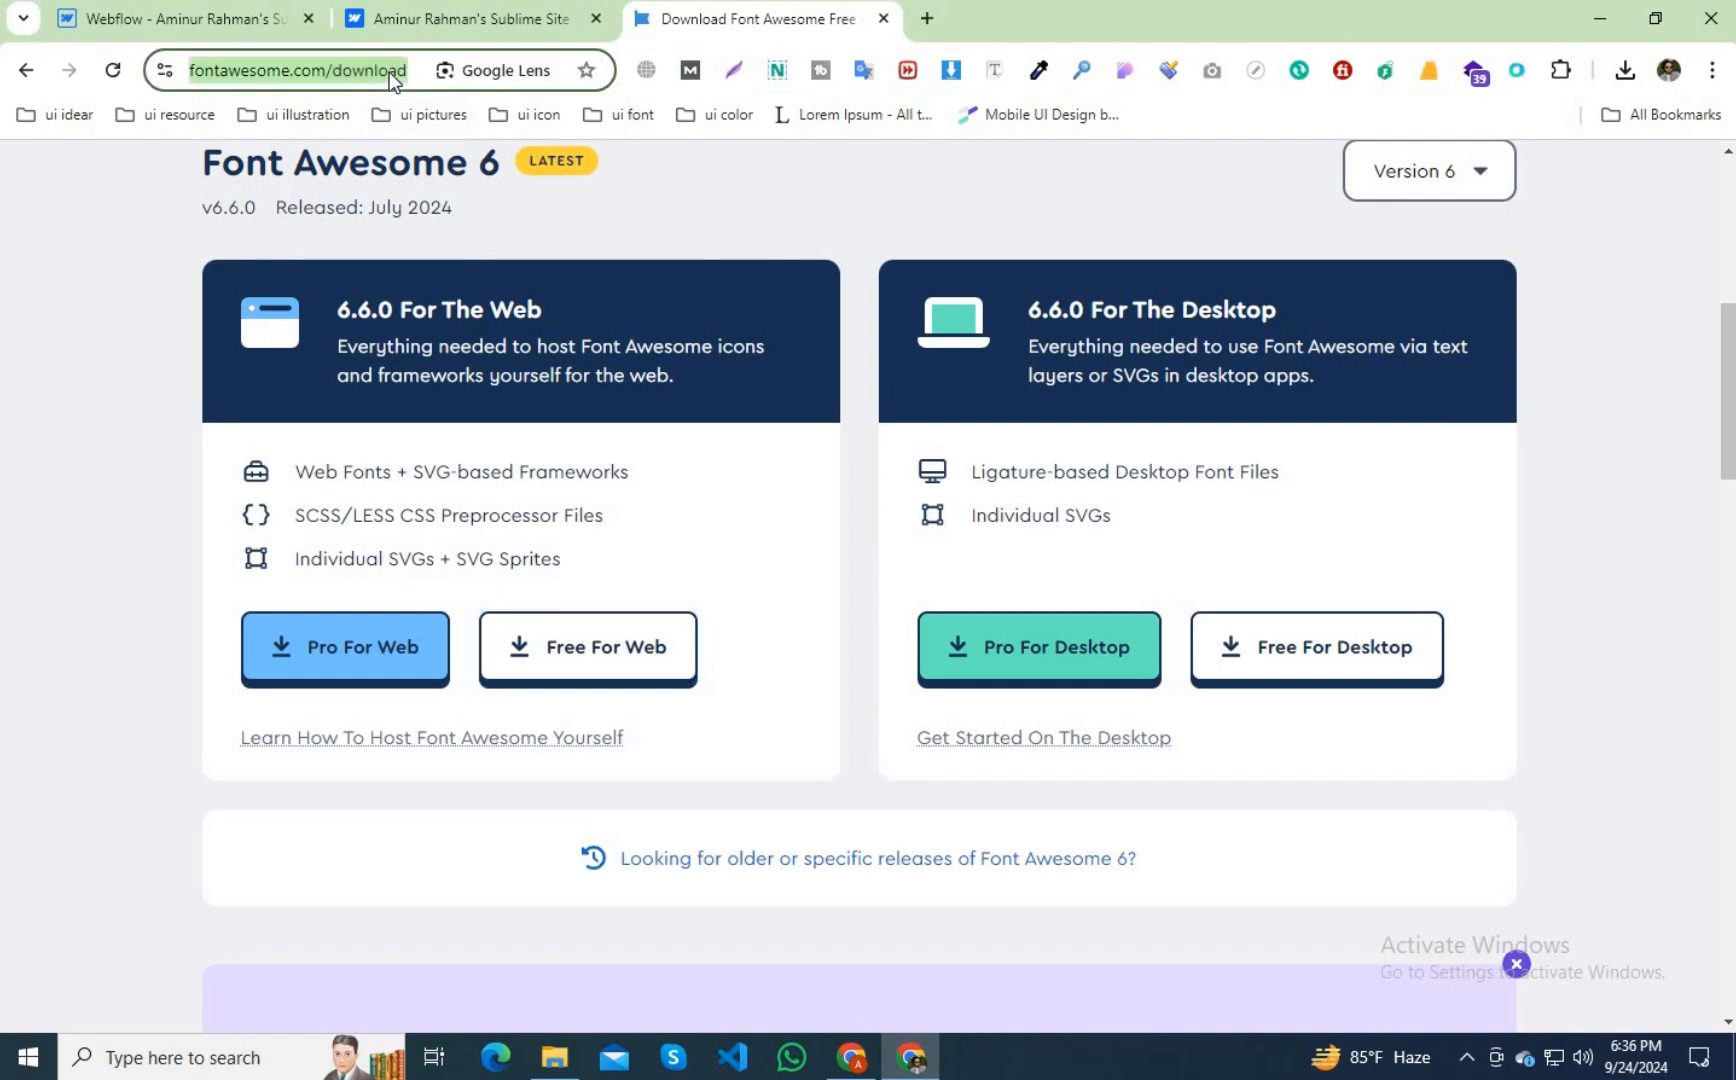
{"action": "left_click", "coordinate": [463, 68]}
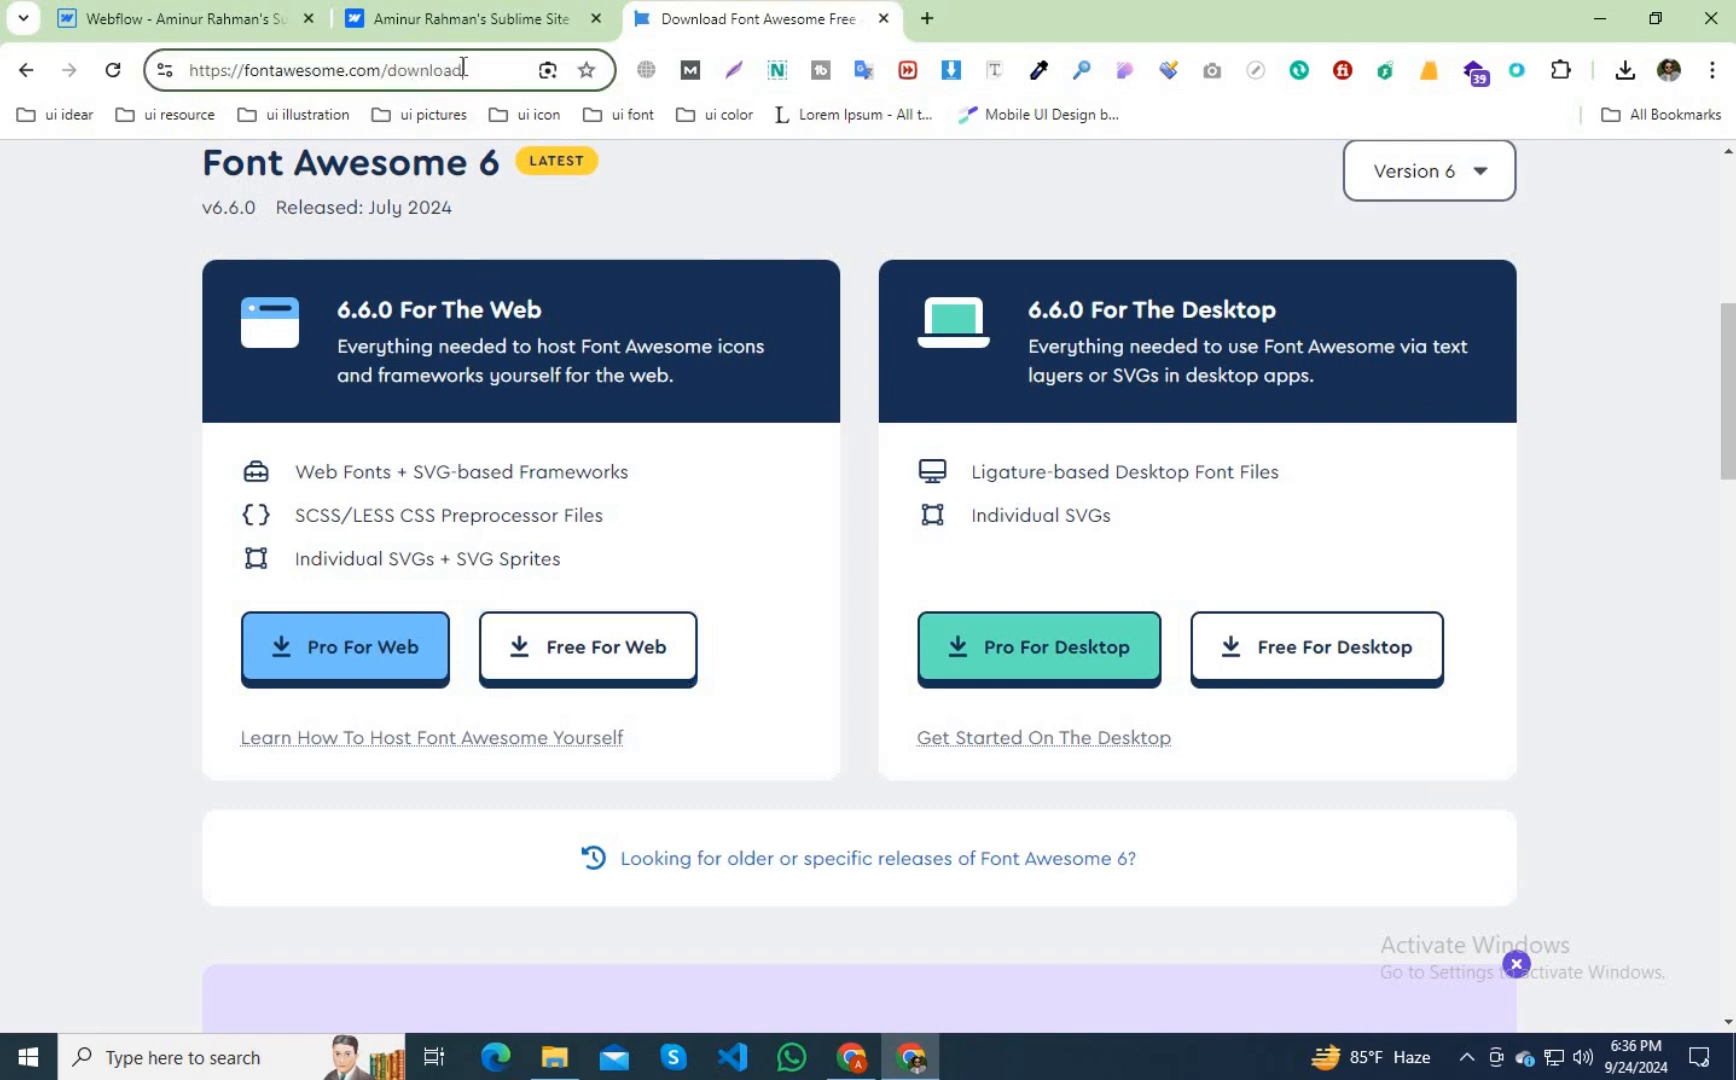
{"action": "left_click_drag", "start_coordinate": [355, 80], "coordinate": [406, 78]}
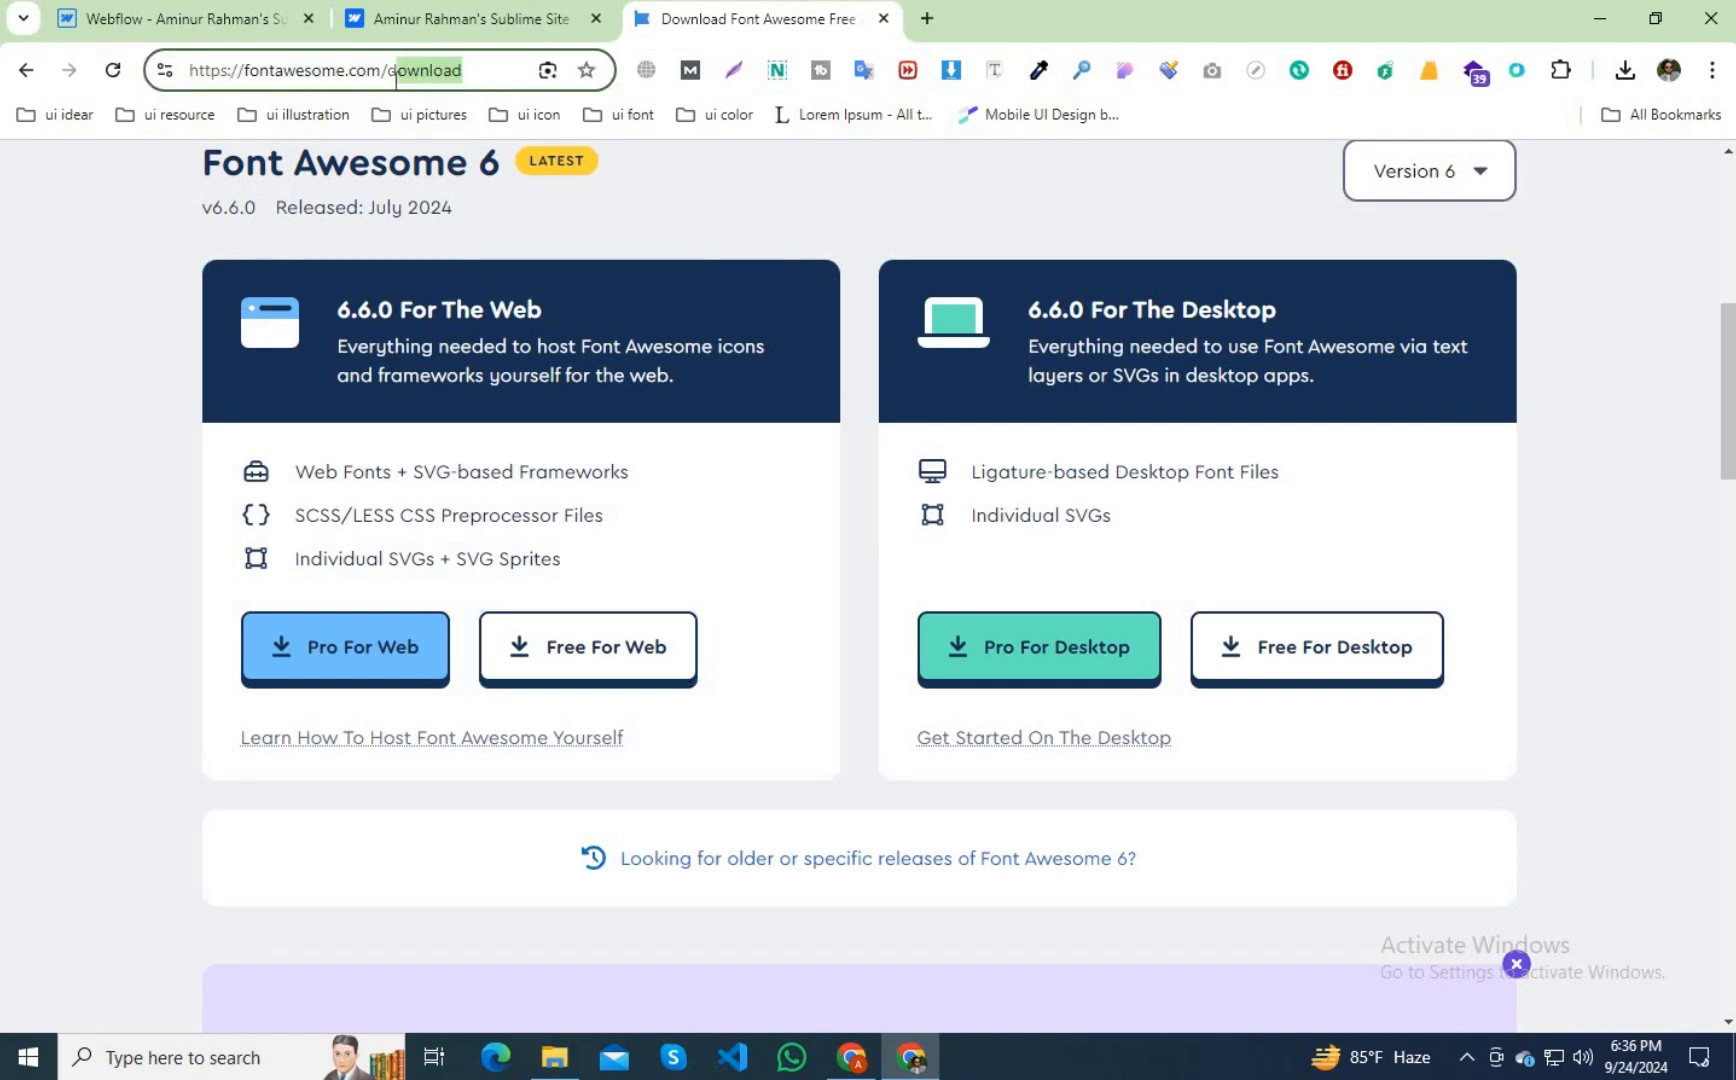
{"action": "key", "text": "BackSpace"}
{"action": "key", "text": "BackSpace"}
{"action": "key", "text": "Return"}
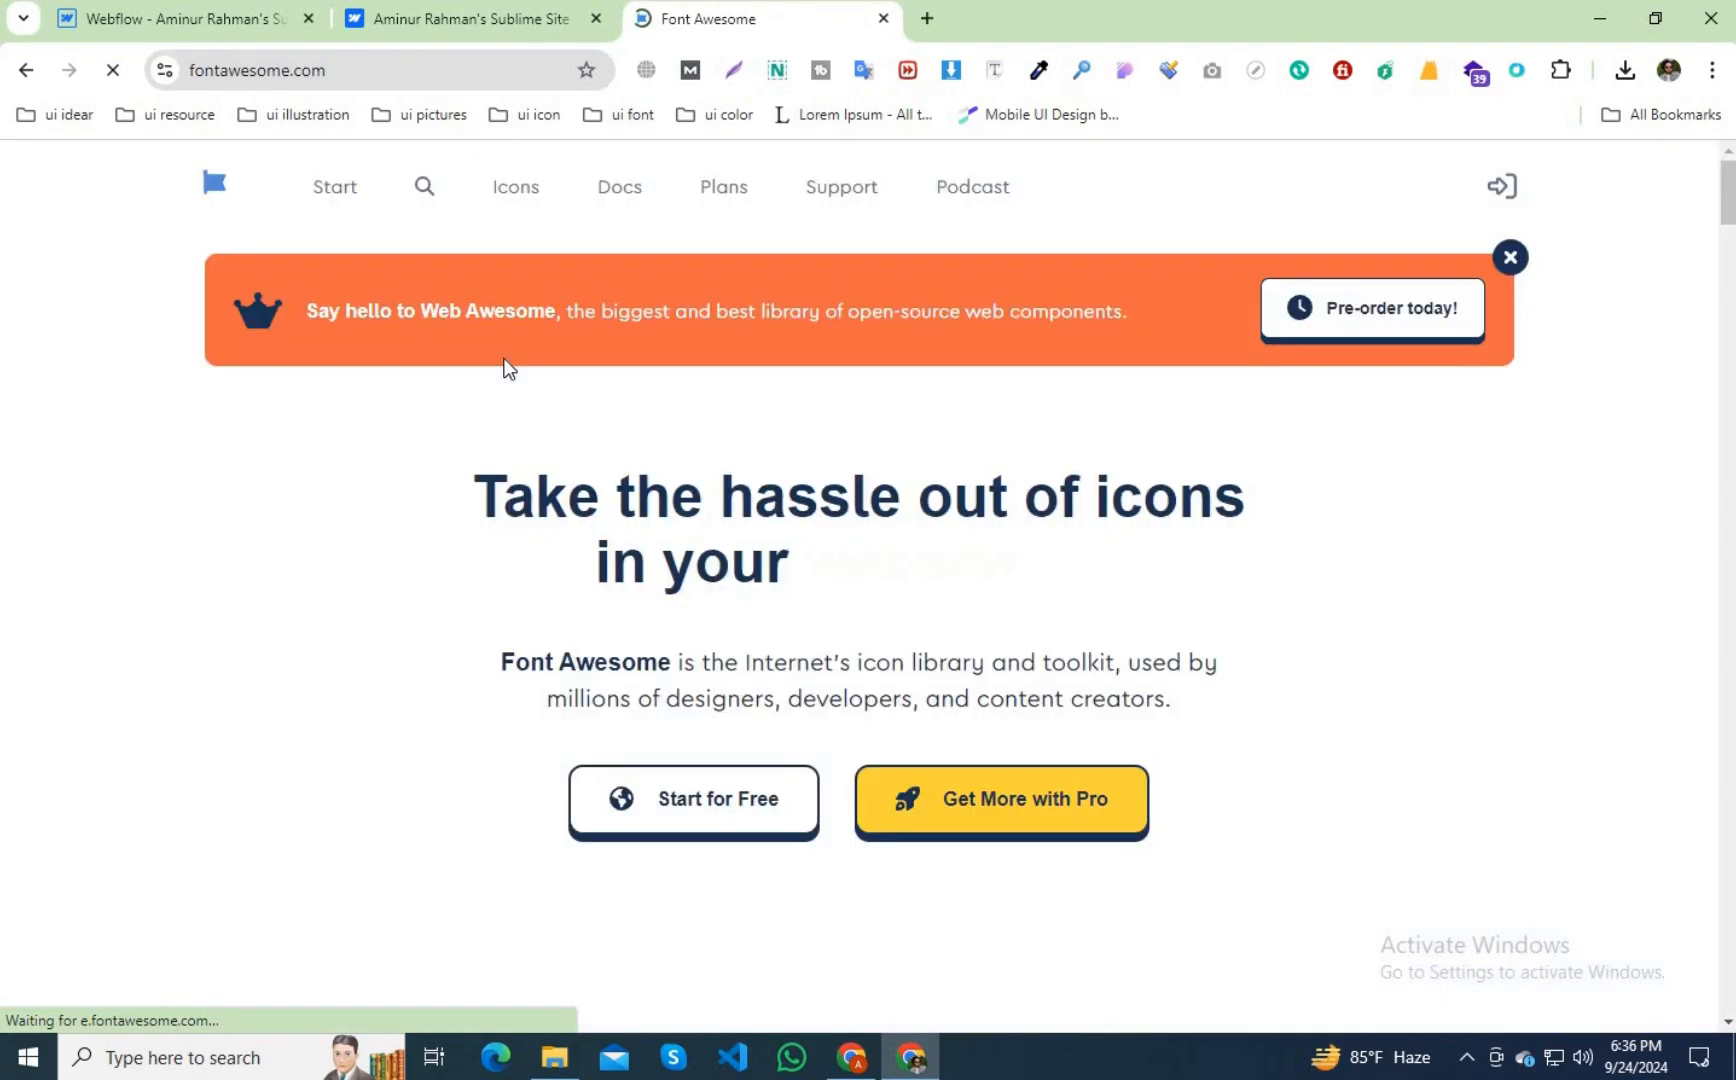
{"action": "left_click", "coordinate": [510, 195]}
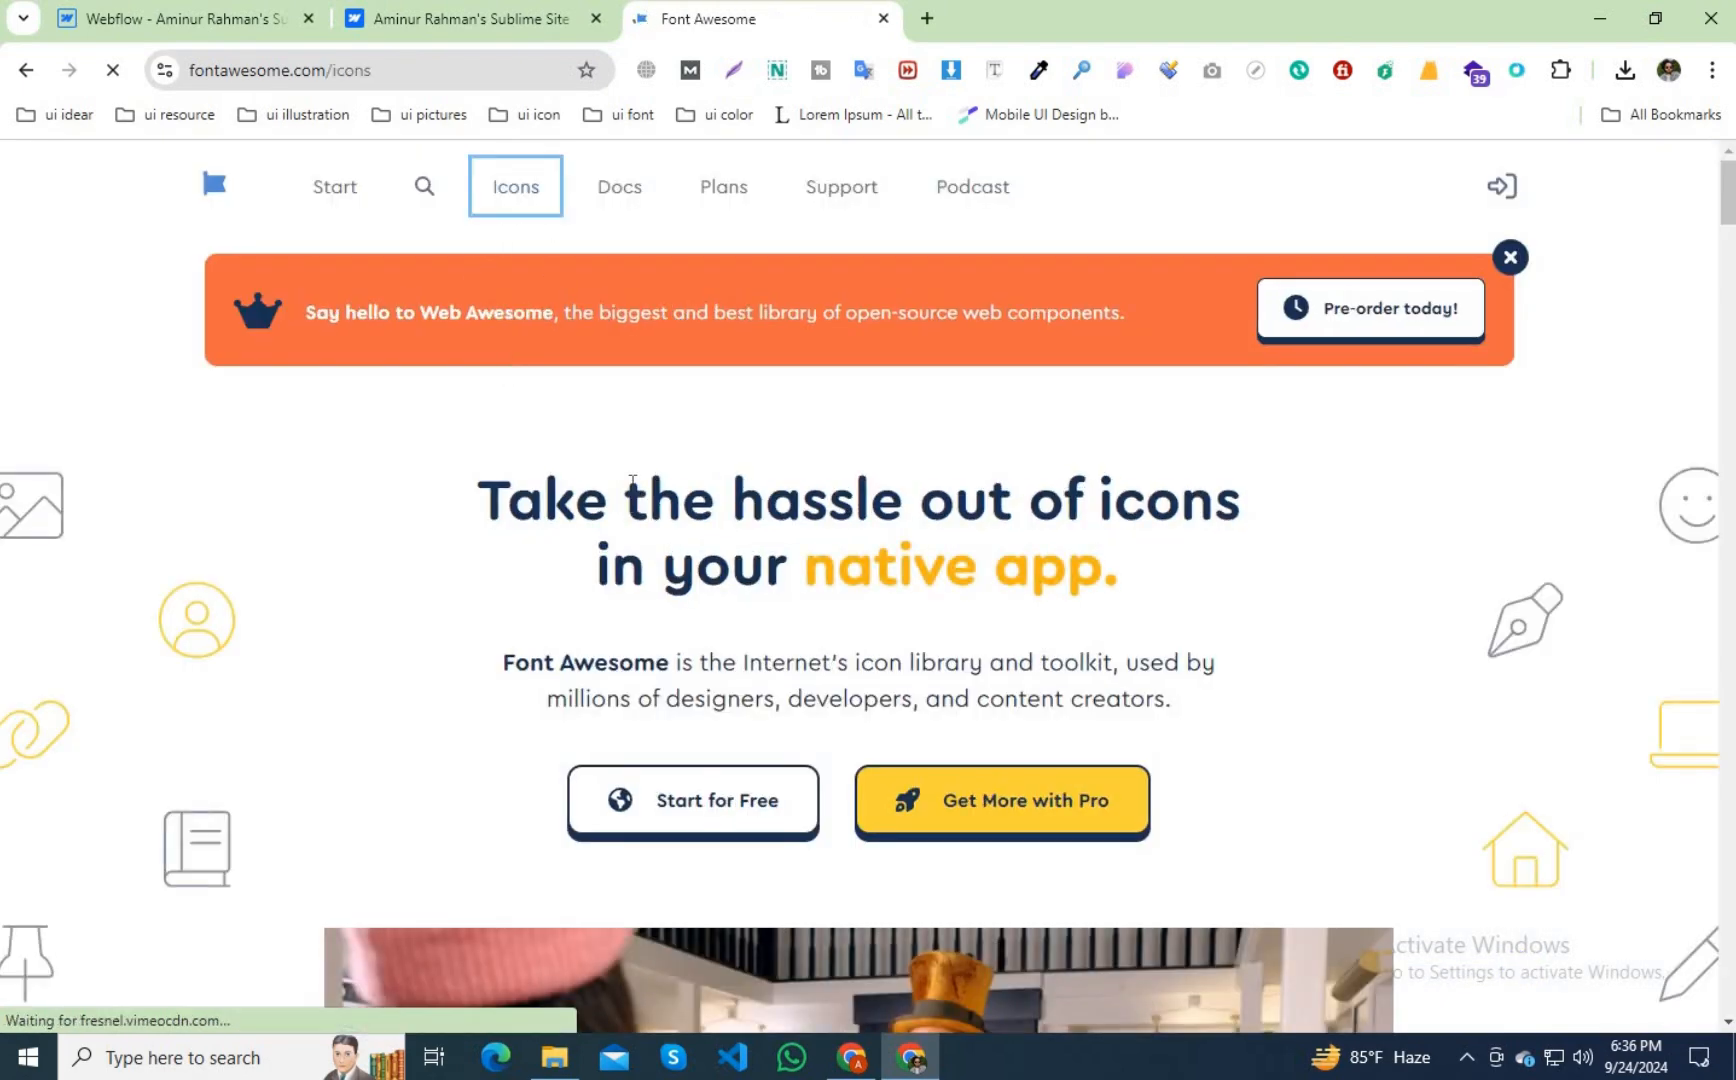
{"action": "left_click", "coordinate": [407, 652]}
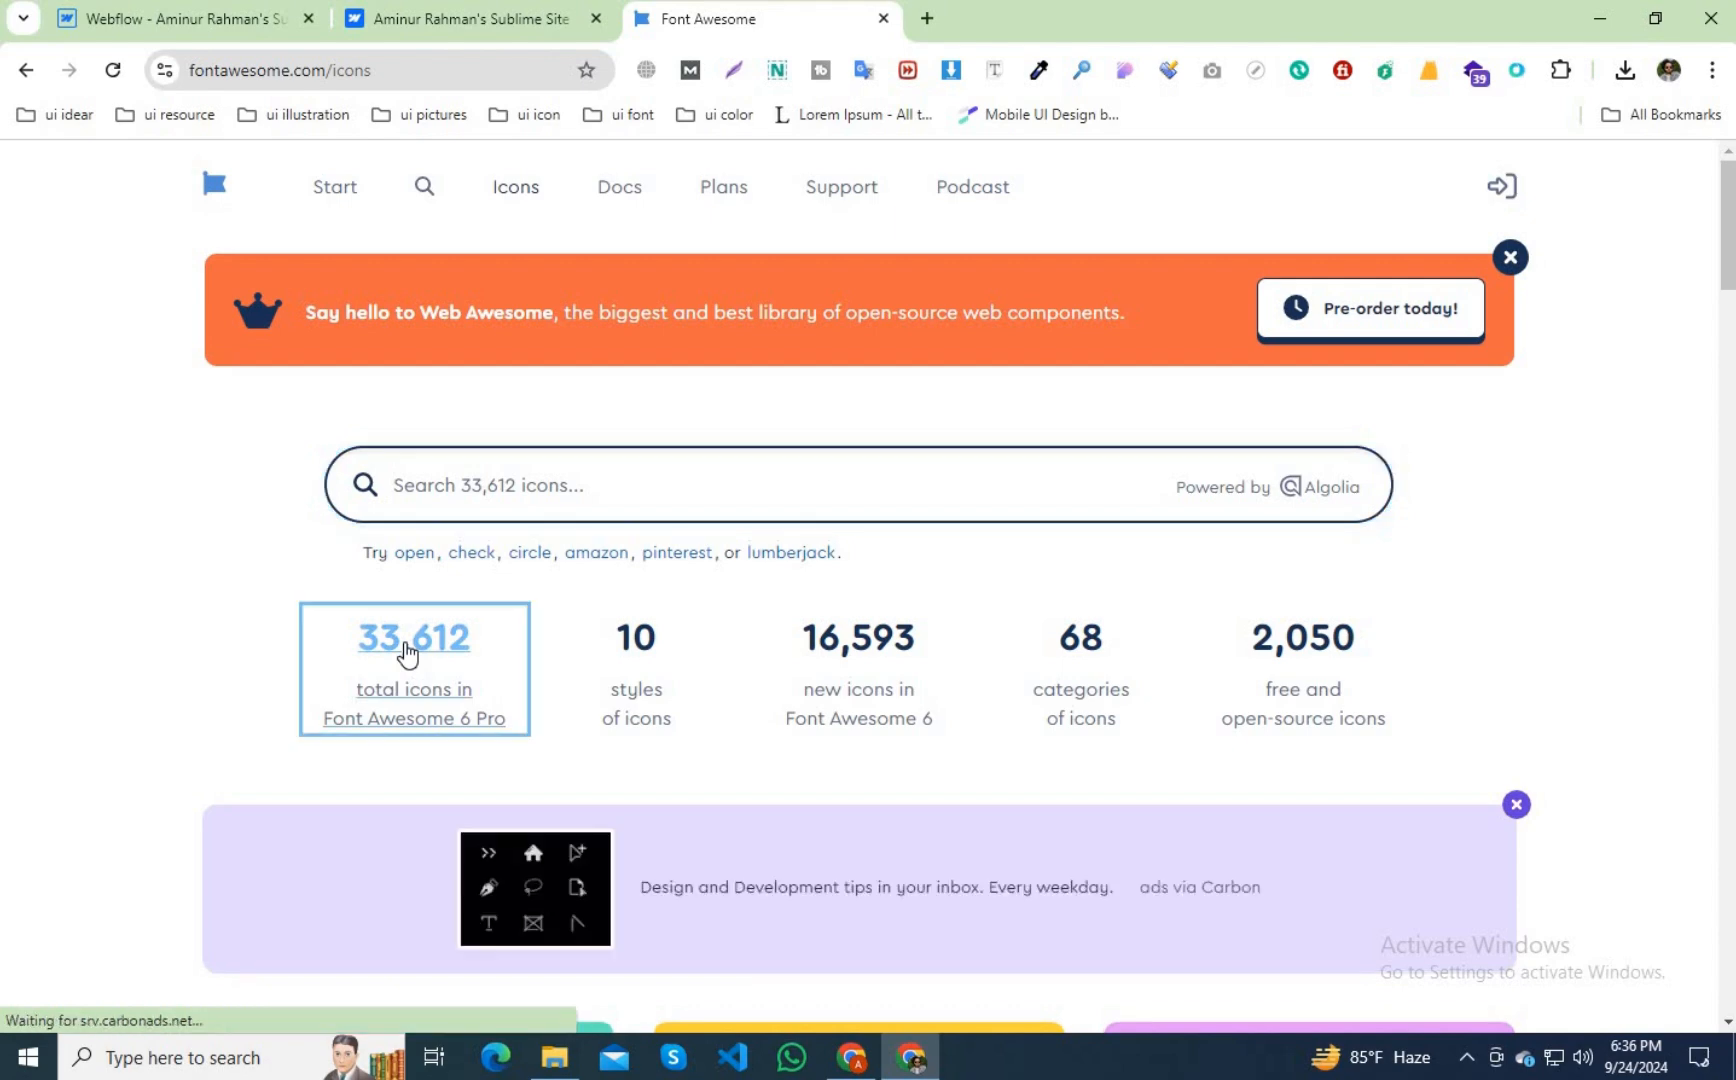
{"action": "scroll", "coordinate": [624, 633], "scroll_direction": "down", "scroll_amount": 3}
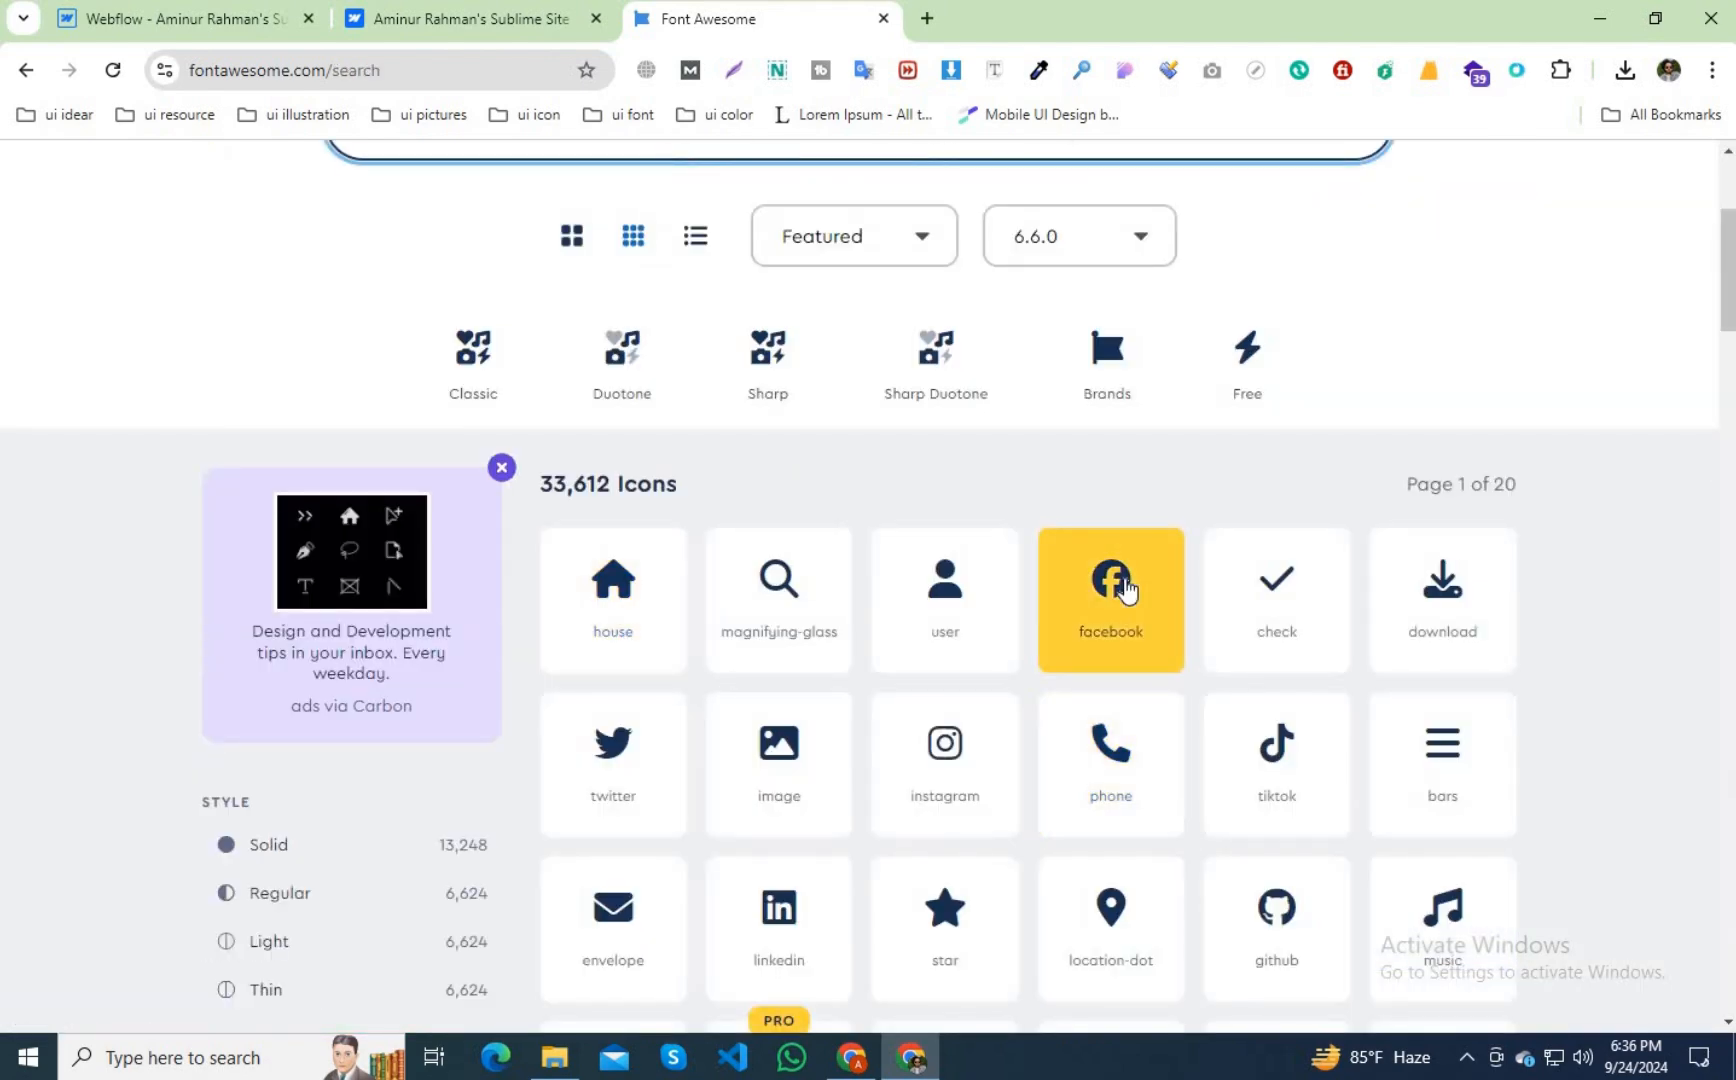
Open the facebook brand icon's details and copy its glyph.
{"action": "left_click", "coordinate": [1127, 590]}
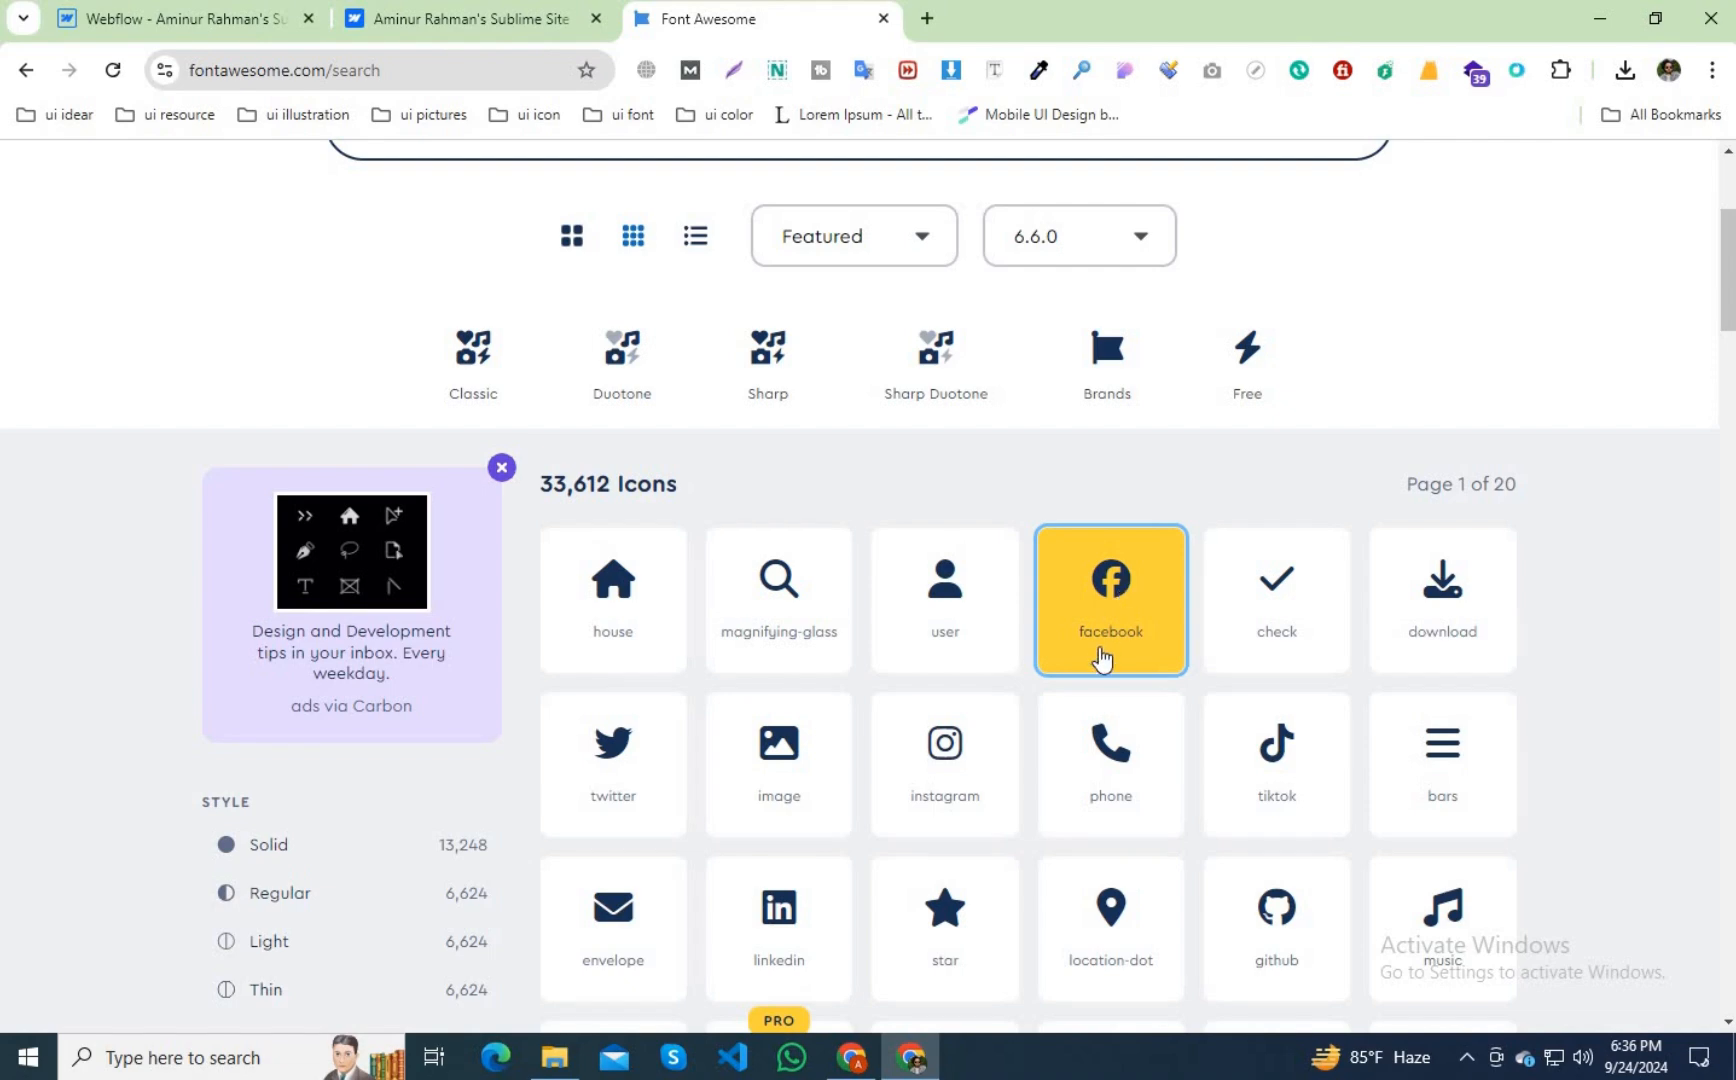
{"action": "left_click", "coordinate": [1108, 620]}
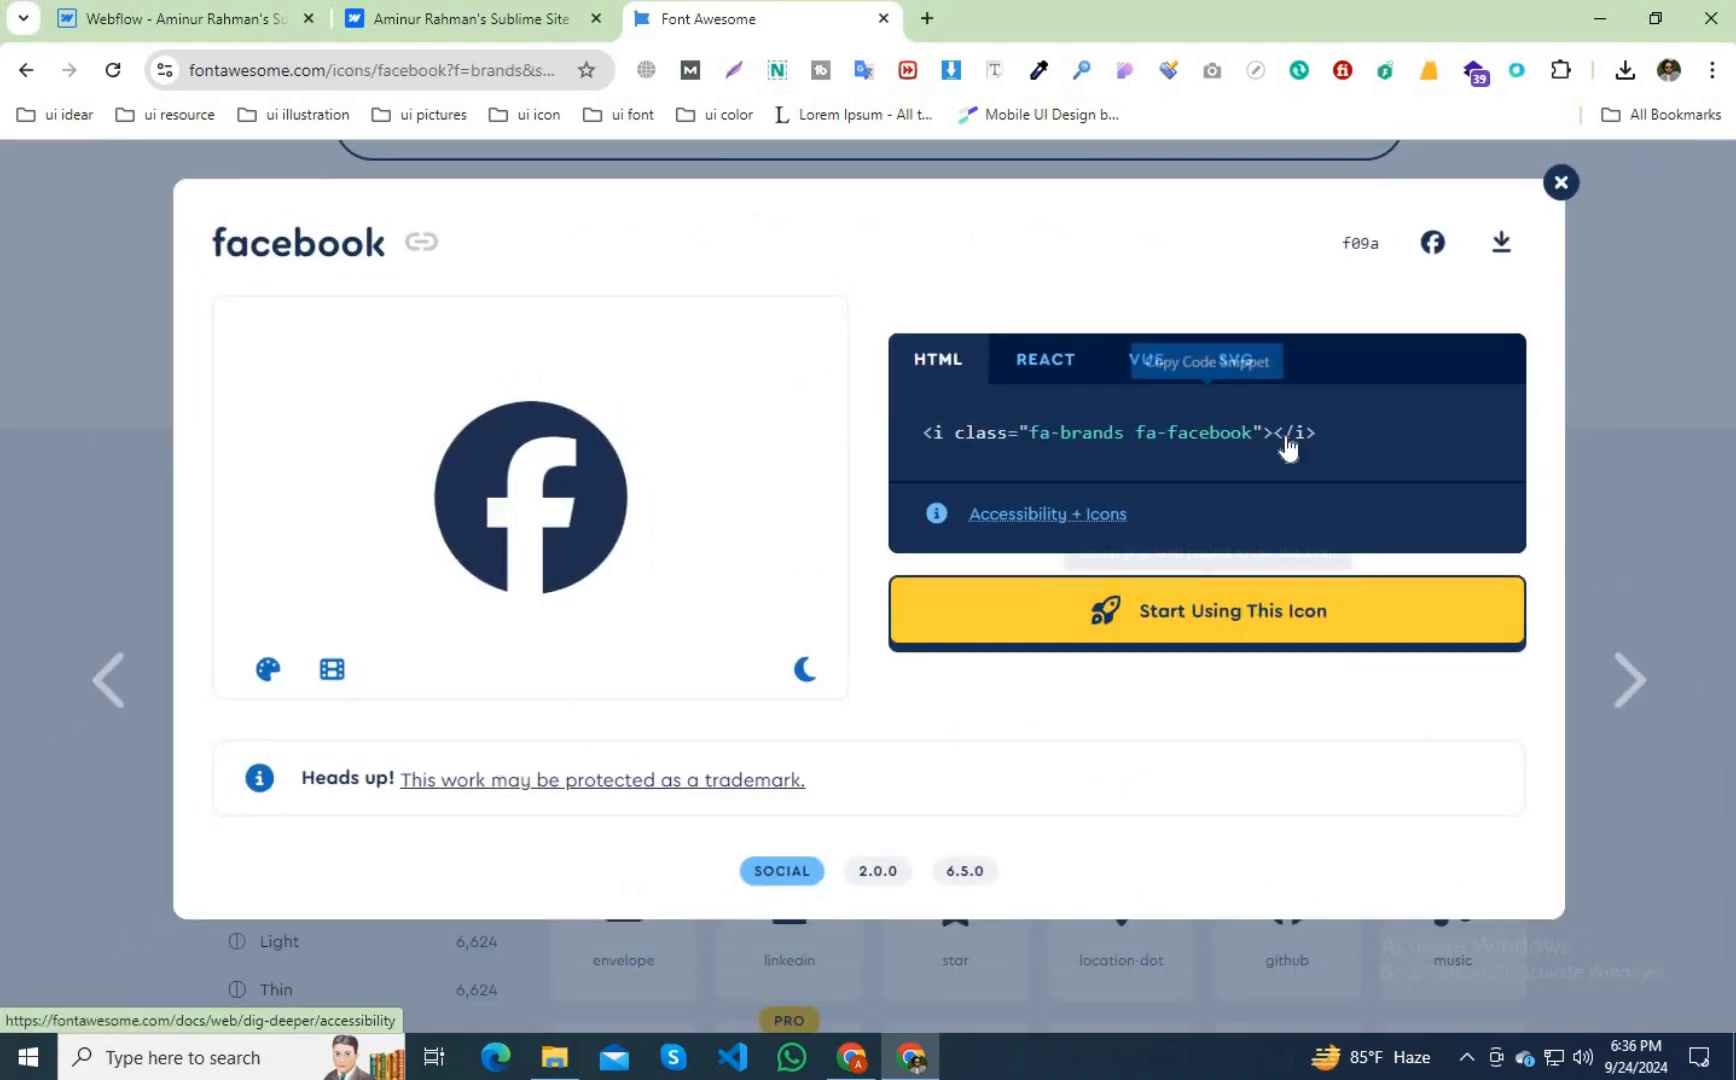
{"action": "left_click", "coordinate": [1434, 245]}
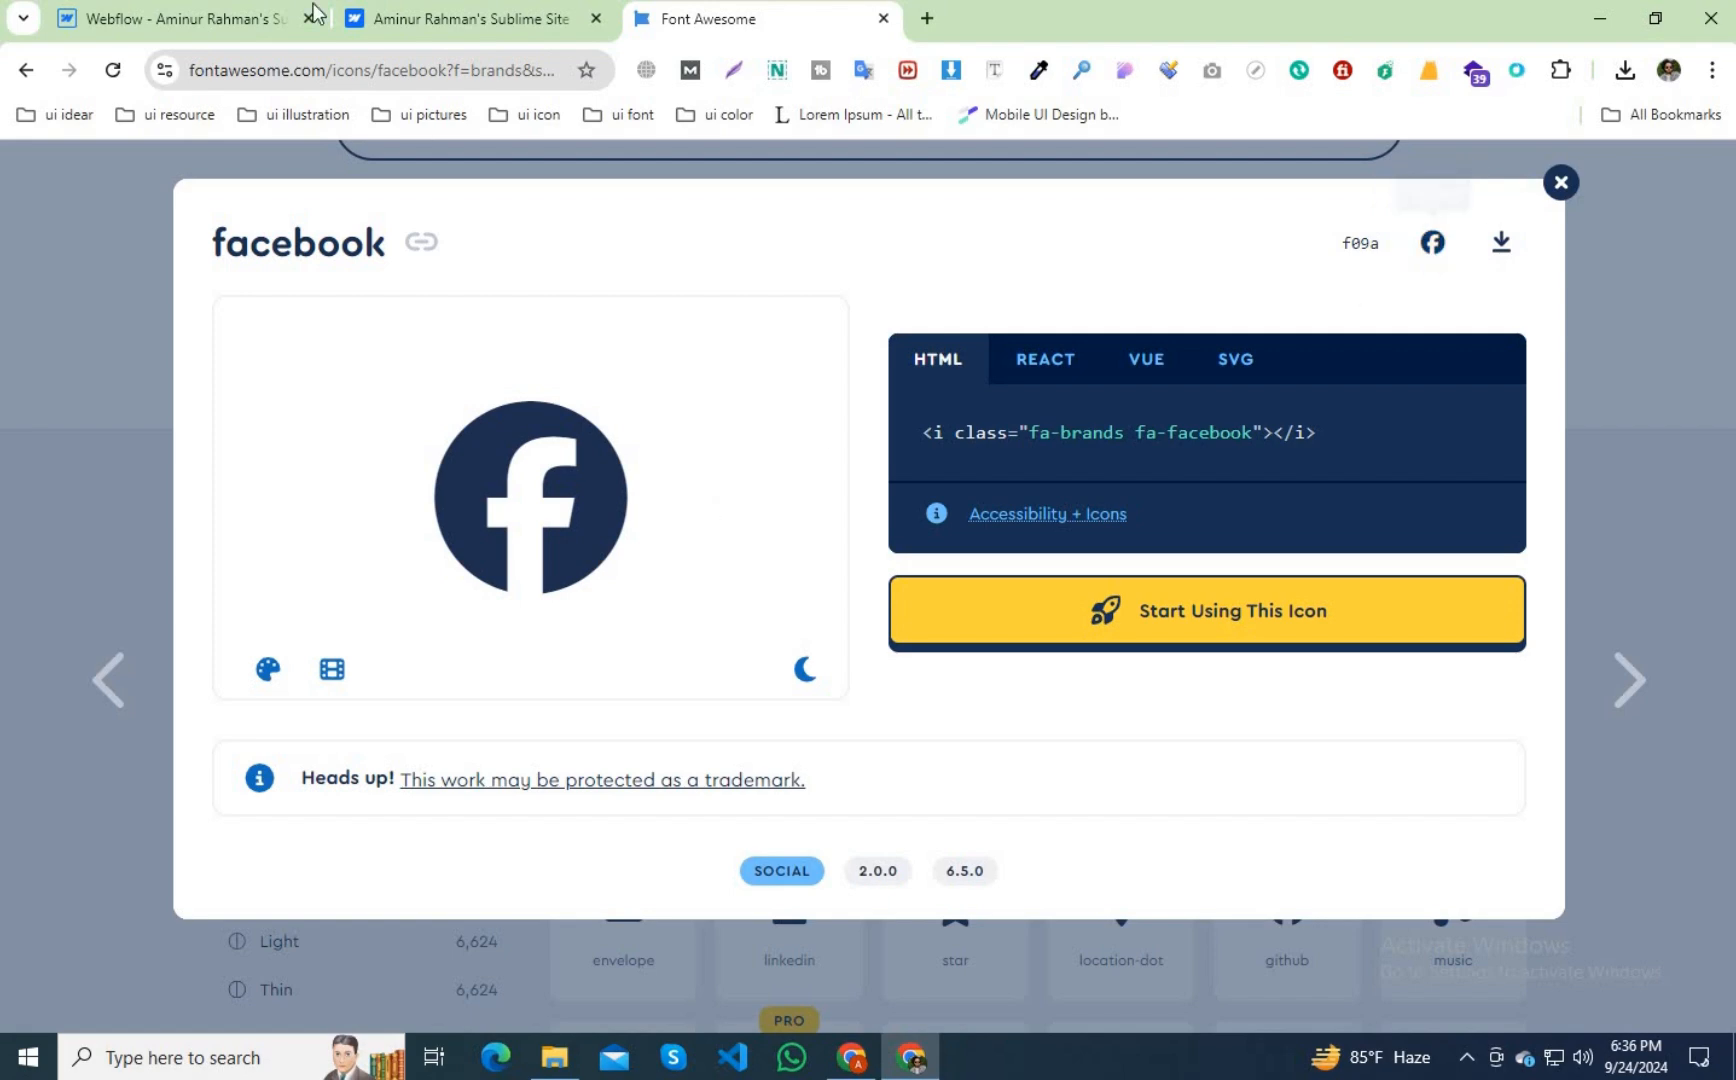
Back in the Webflow Designer, replace the text block's whole text with the copied glyph and set its font to Fa Brands 400.
{"action": "left_click", "coordinate": [181, 8]}
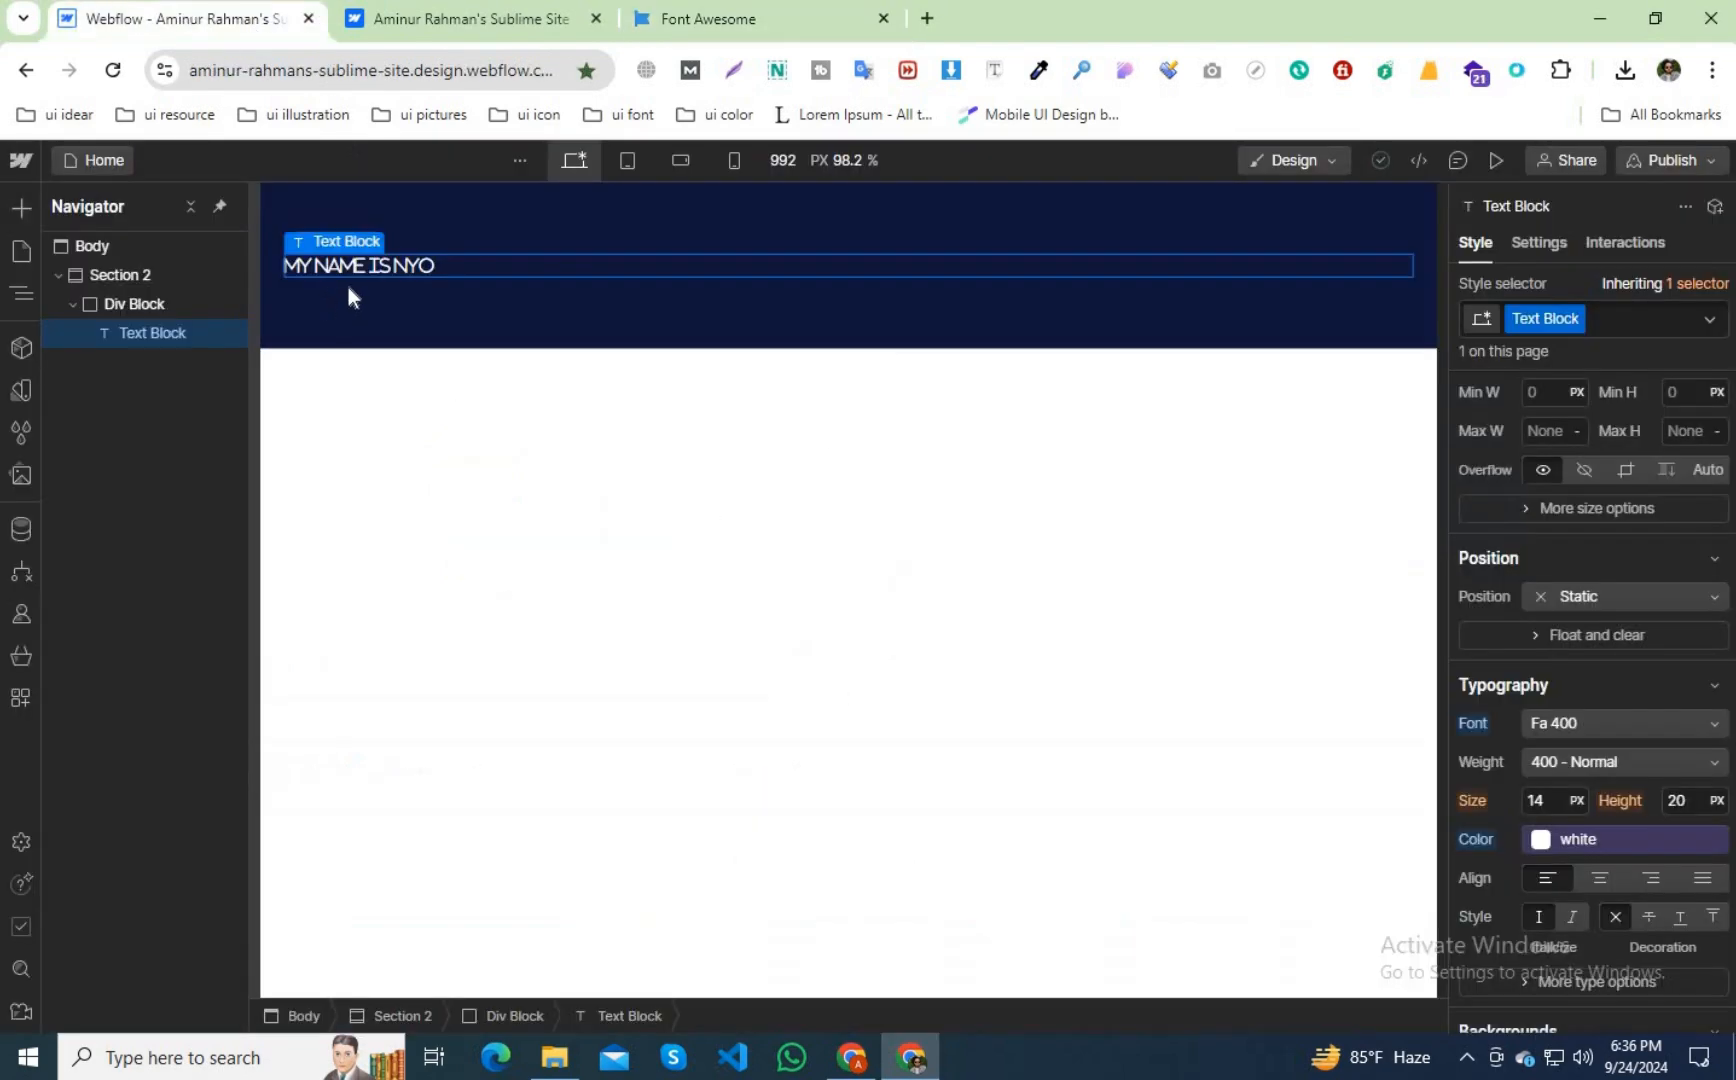
{"action": "double_click", "coordinate": [384, 264]}
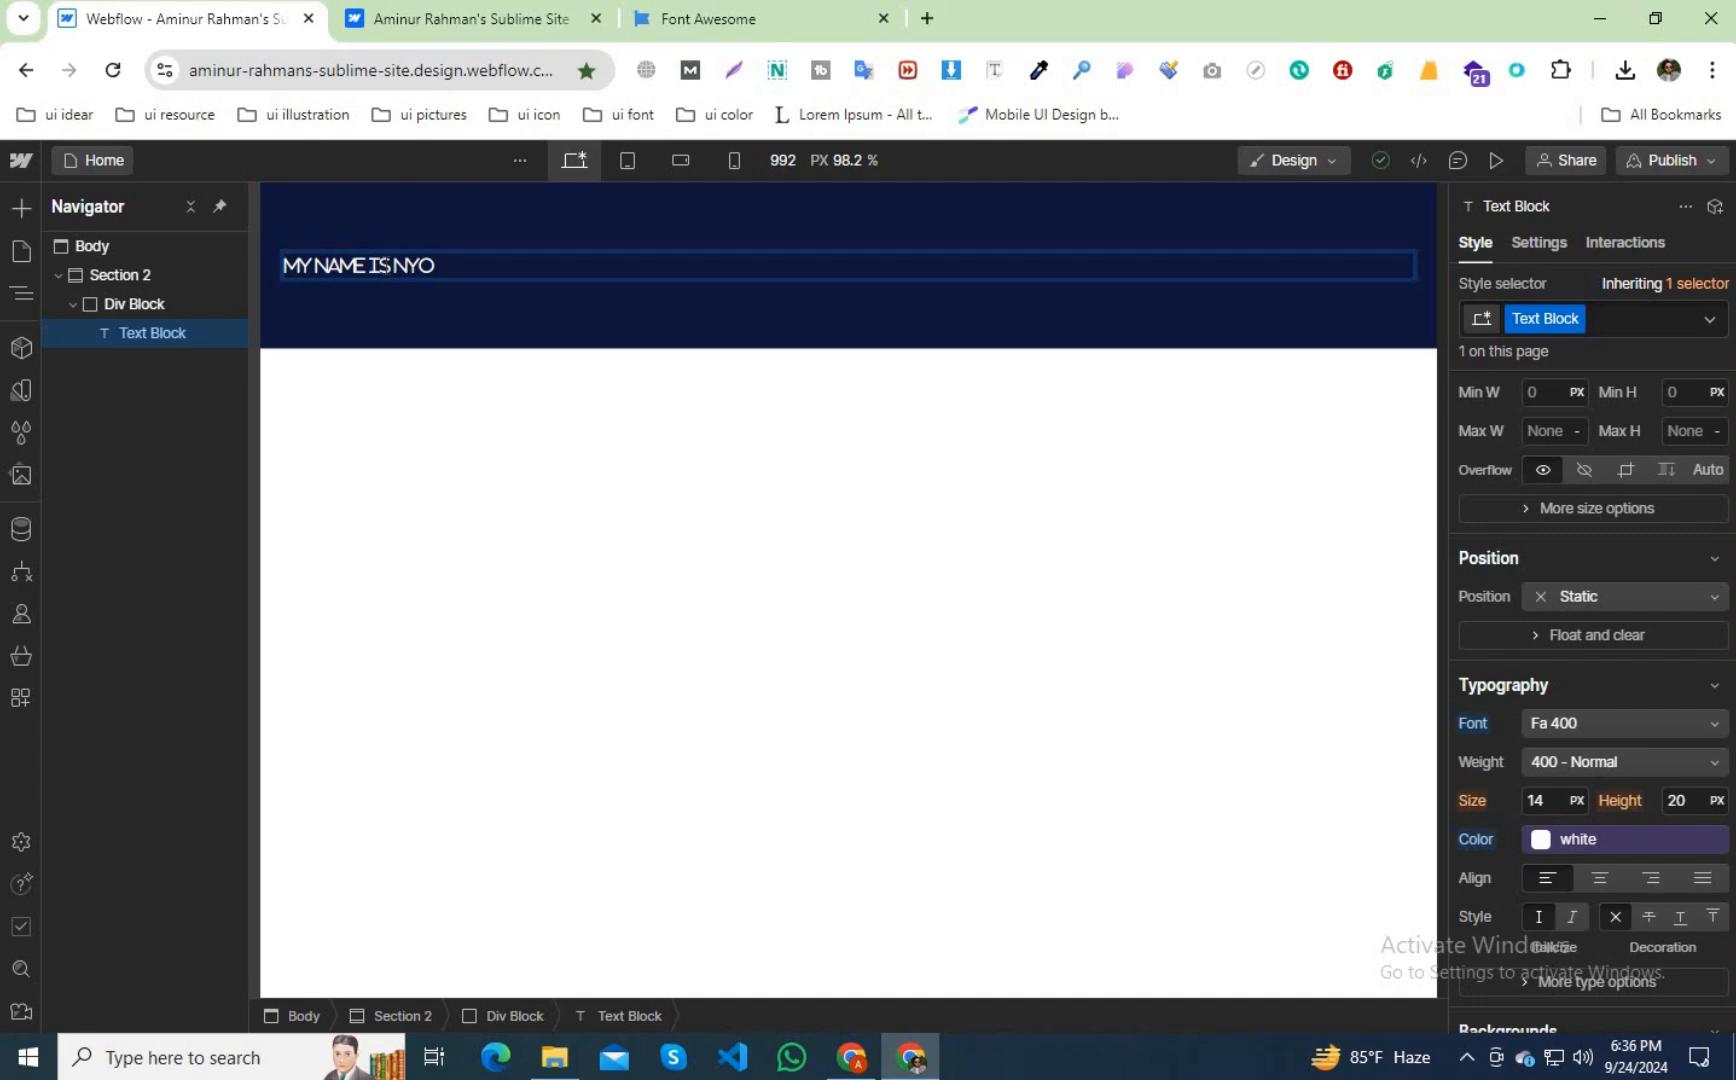
{"action": "double_click", "coordinate": [382, 265]}
{"action": "triple_click", "coordinate": [384, 265]}
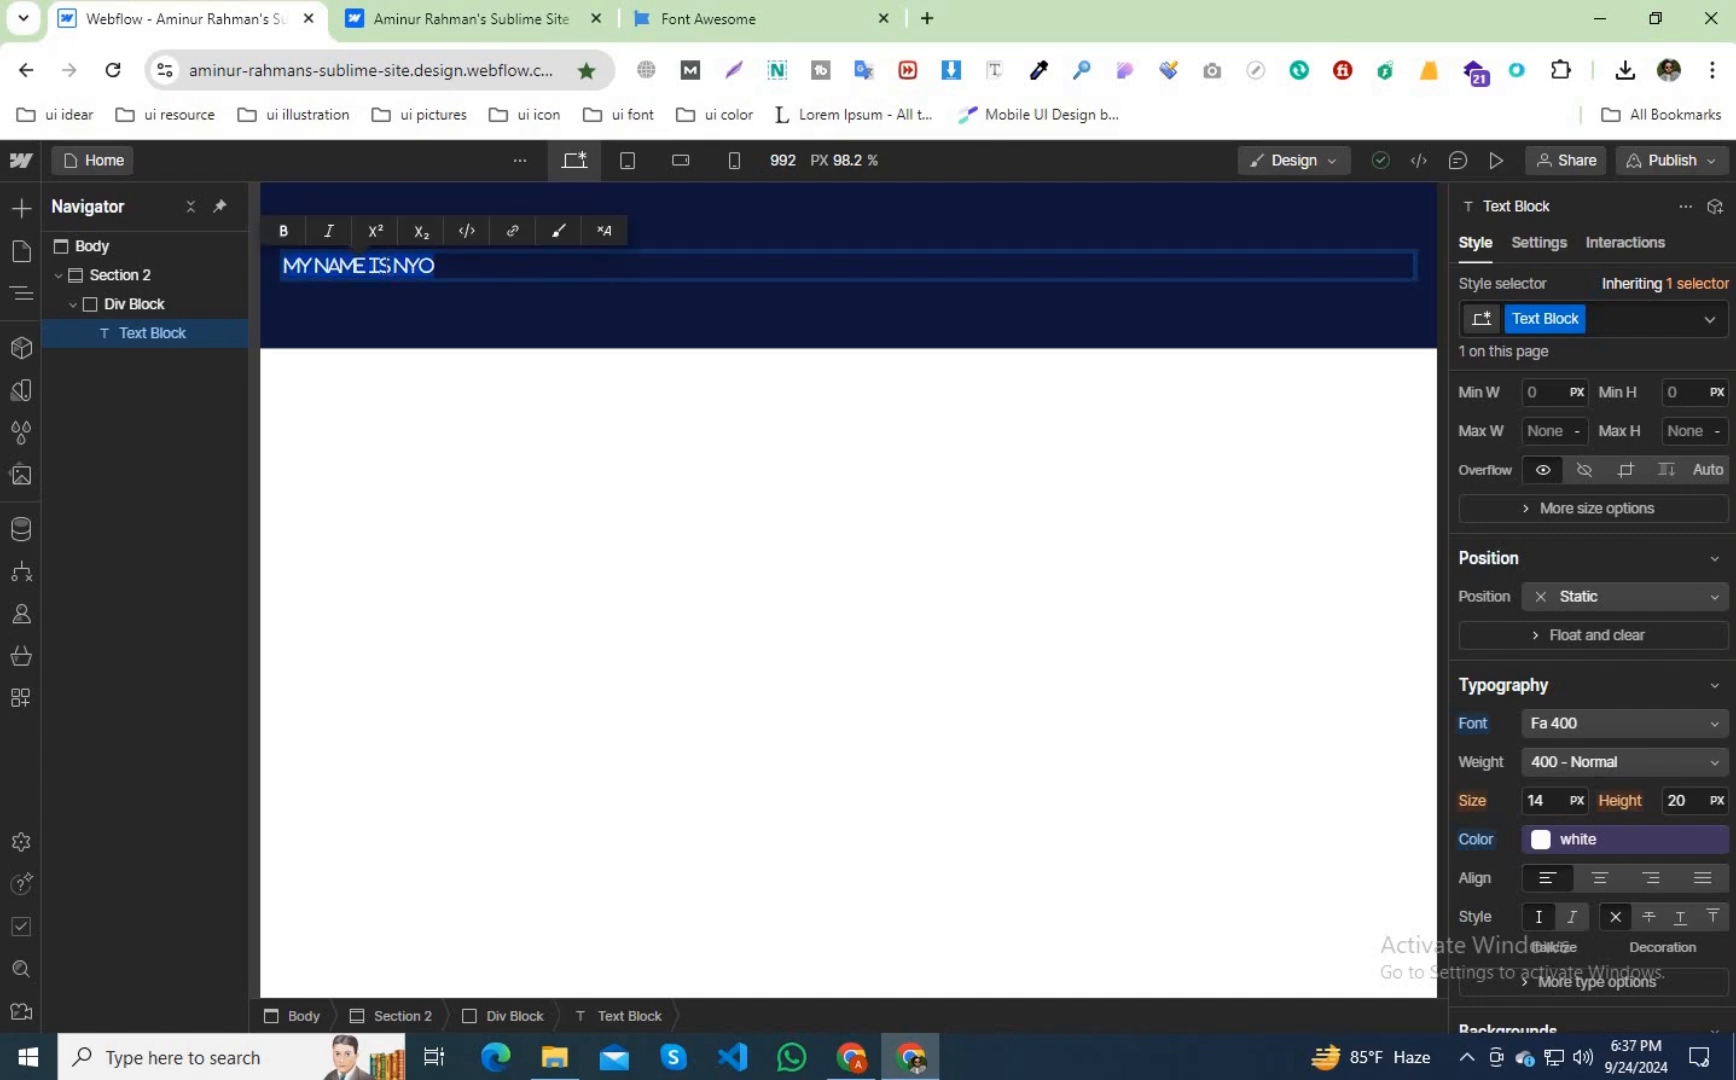
{"action": "key", "text": "ctrl+v"}
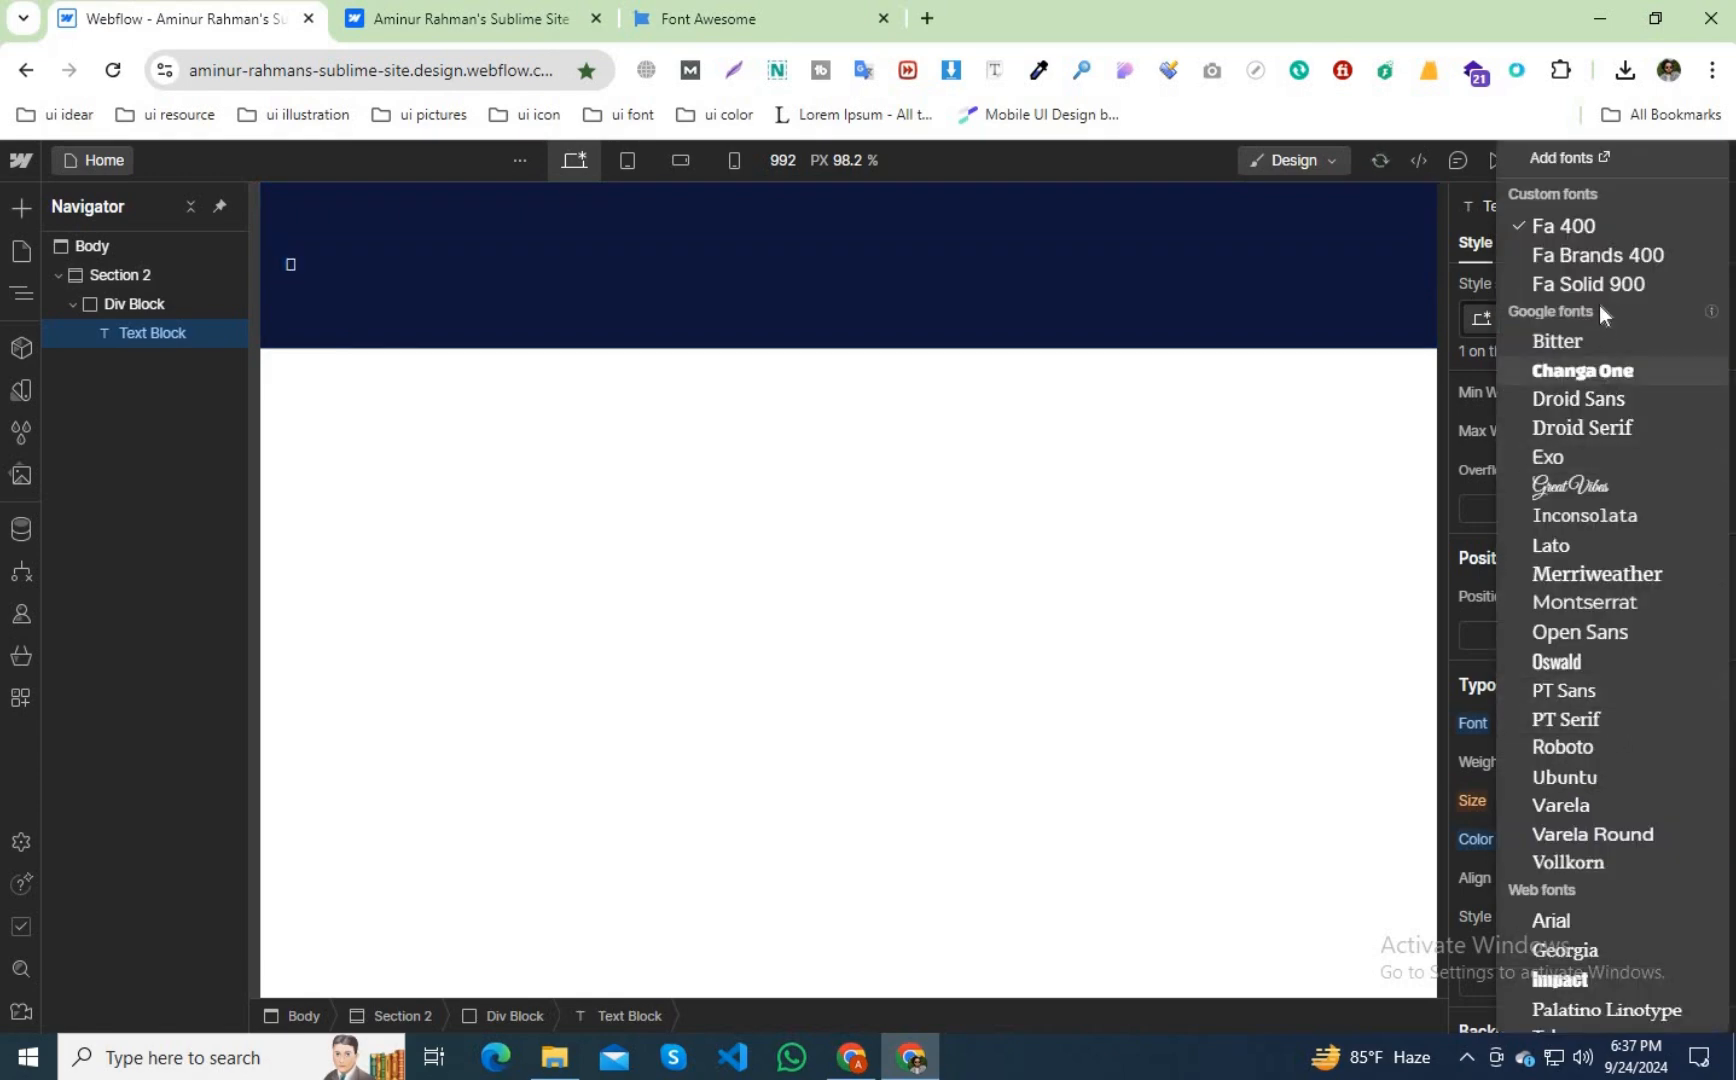
{"action": "left_click", "coordinate": [1592, 254]}
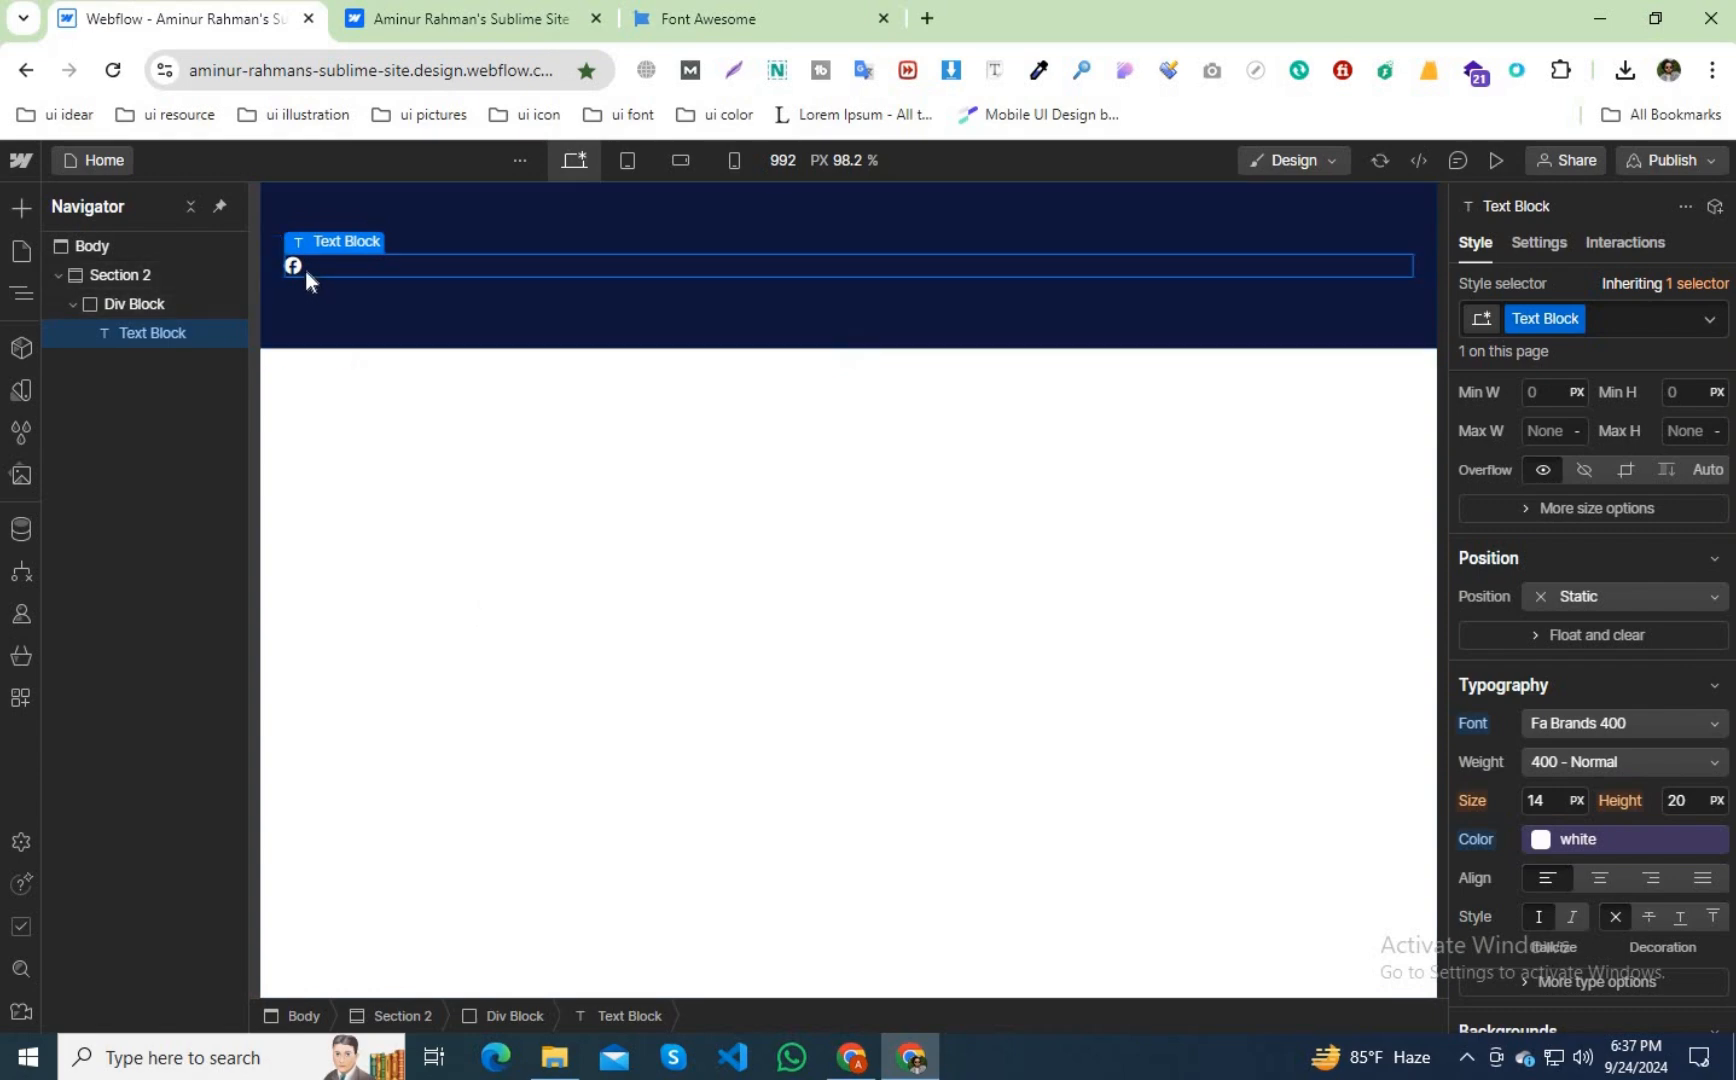
Set the Facebook icon text block's font size to 28 px.
{"action": "left_click", "coordinate": [1548, 803]}
{"action": "type", "text": "15"}
{"action": "key", "text": "Up"}
{"action": "key", "text": "Up"}
{"action": "key", "text": "Up"}
{"action": "key", "text": "Up"}
{"action": "key", "text": "Up"}
{"action": "key", "text": "Up"}
{"action": "key", "text": "Up"}
{"action": "key", "text": "Up"}
{"action": "key", "text": "Up"}
{"action": "key", "text": "Up"}
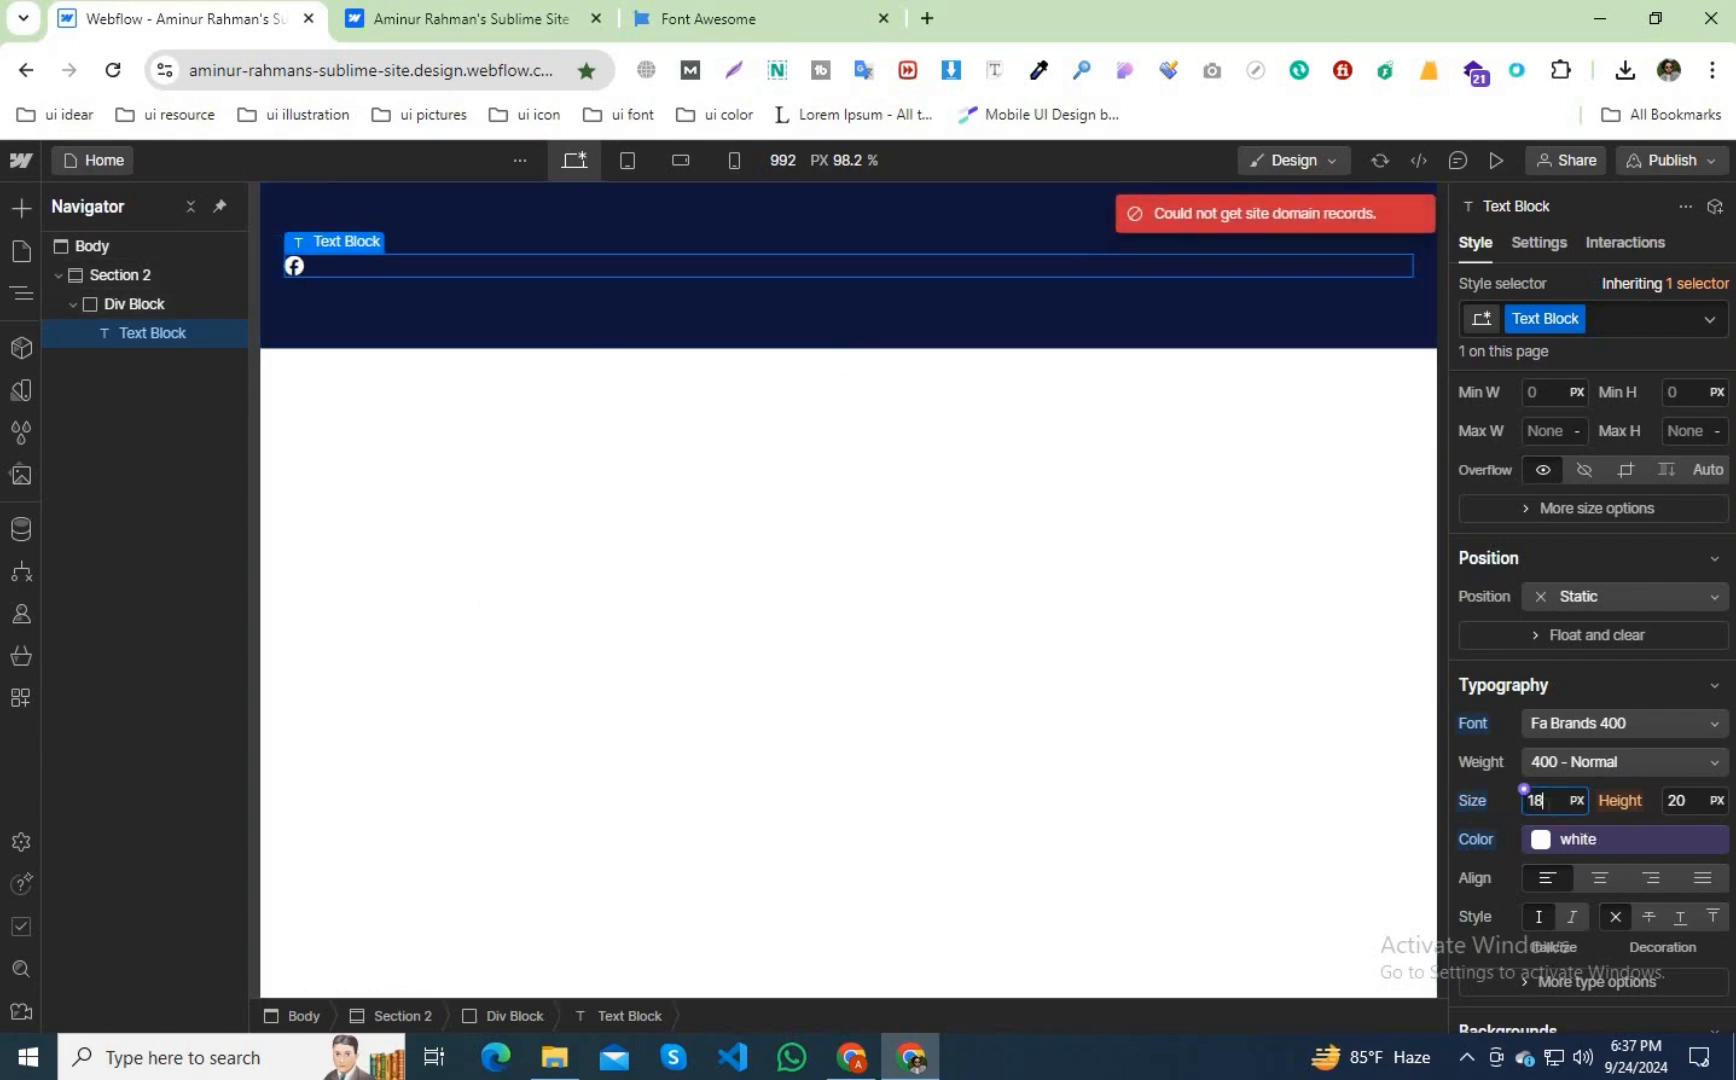
{"action": "key", "text": "Up"}
{"action": "key", "text": "Up"}
{"action": "key", "text": "Up"}
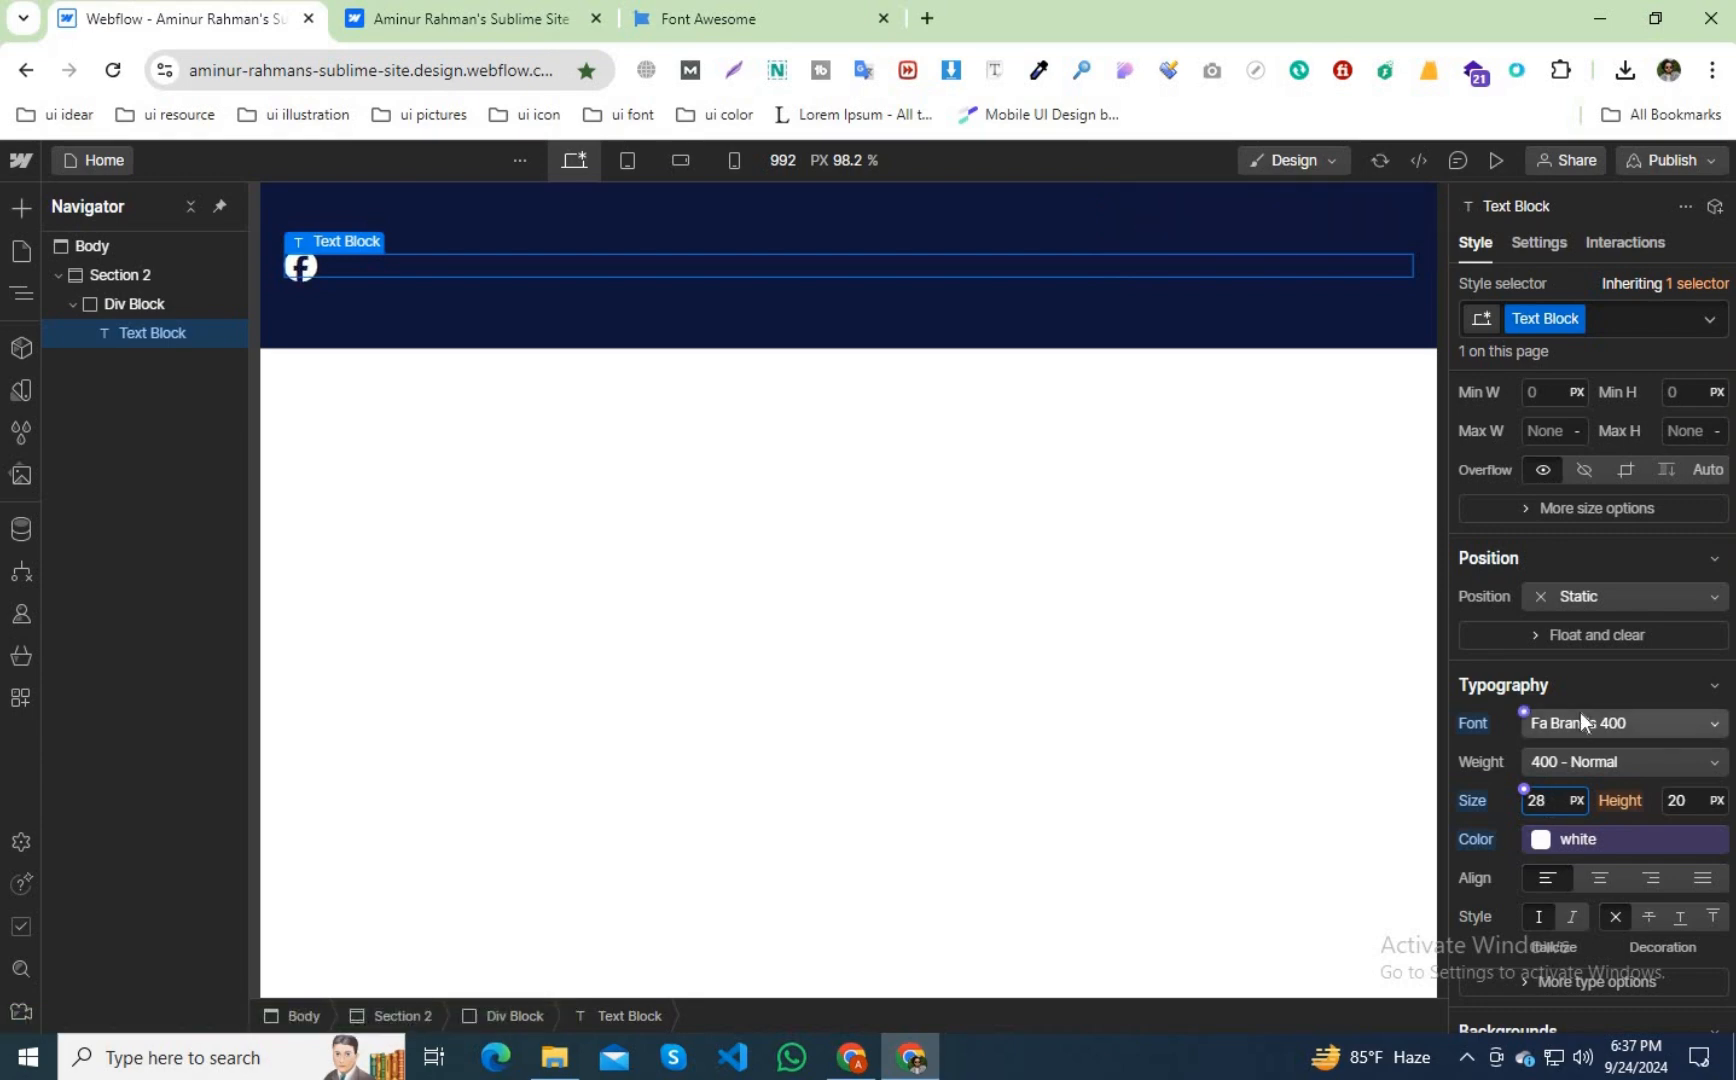
Give the icon's text block 20 px of padding above and below.
{"action": "scroll", "coordinate": [1580, 712], "scroll_direction": "up", "scroll_amount": 3}
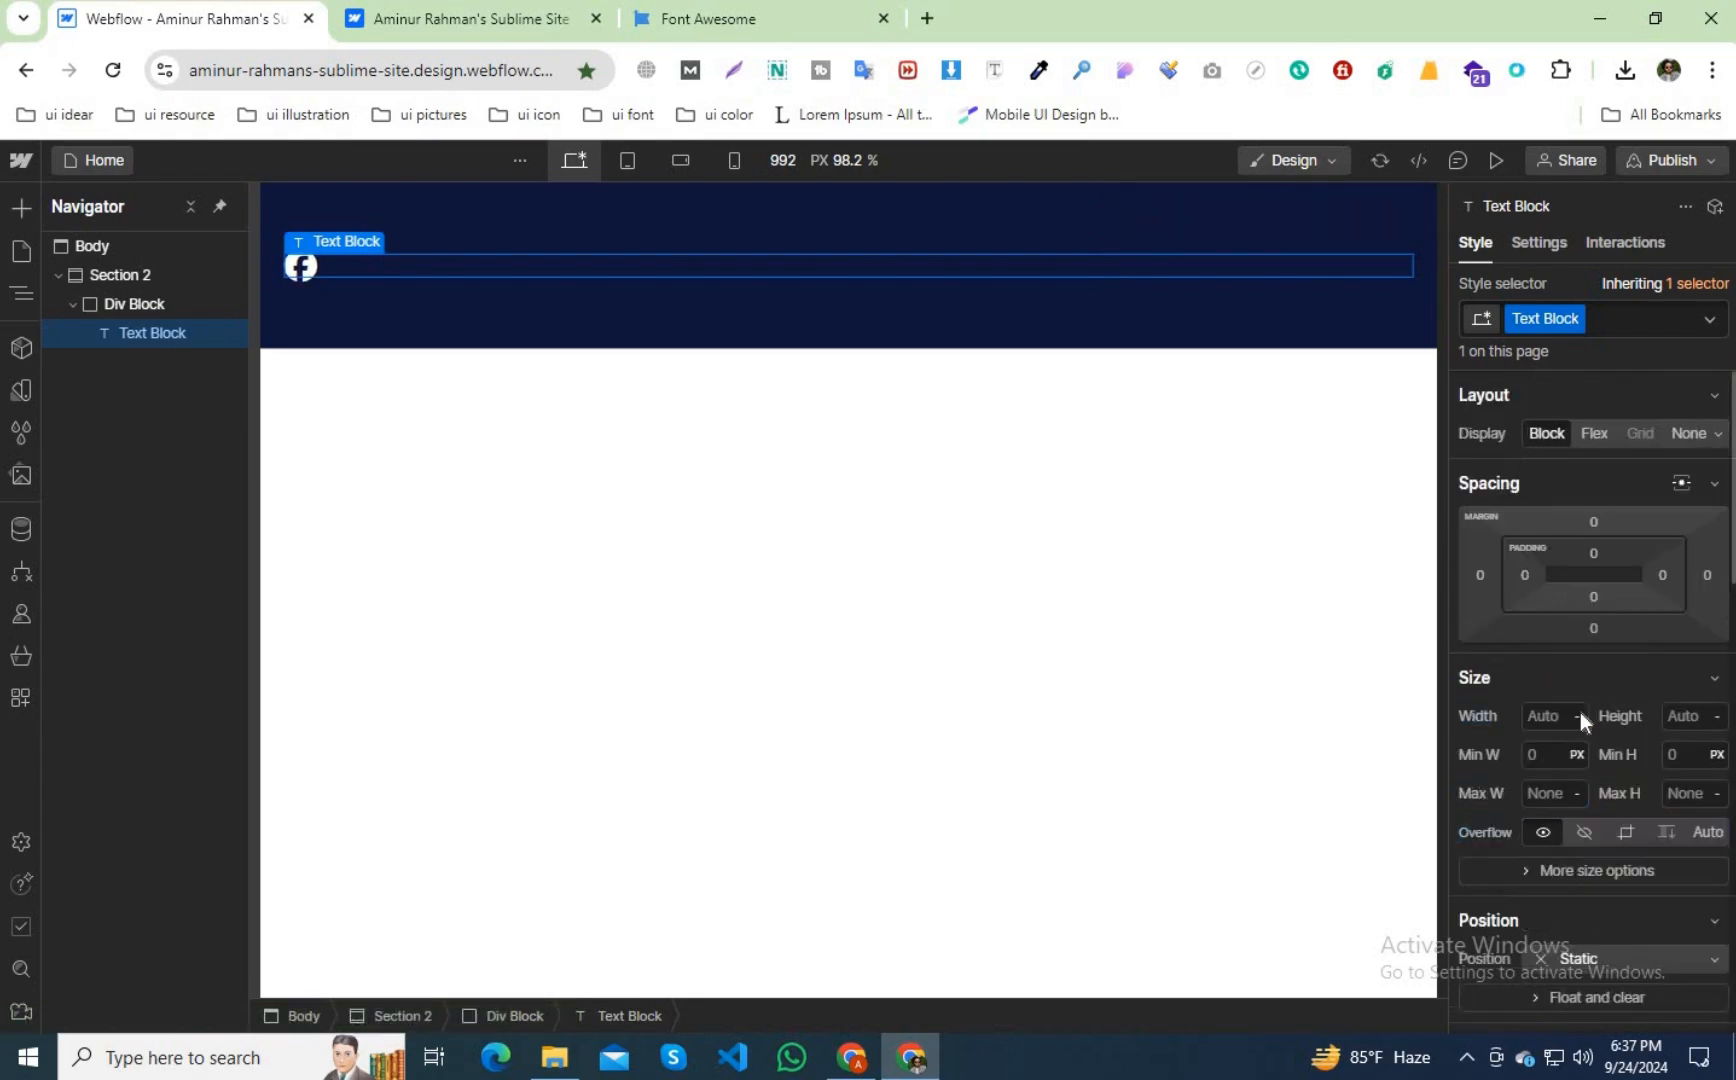
{"action": "left_click", "coordinate": [1598, 560]}
{"action": "left_click", "coordinate": [1636, 632]}
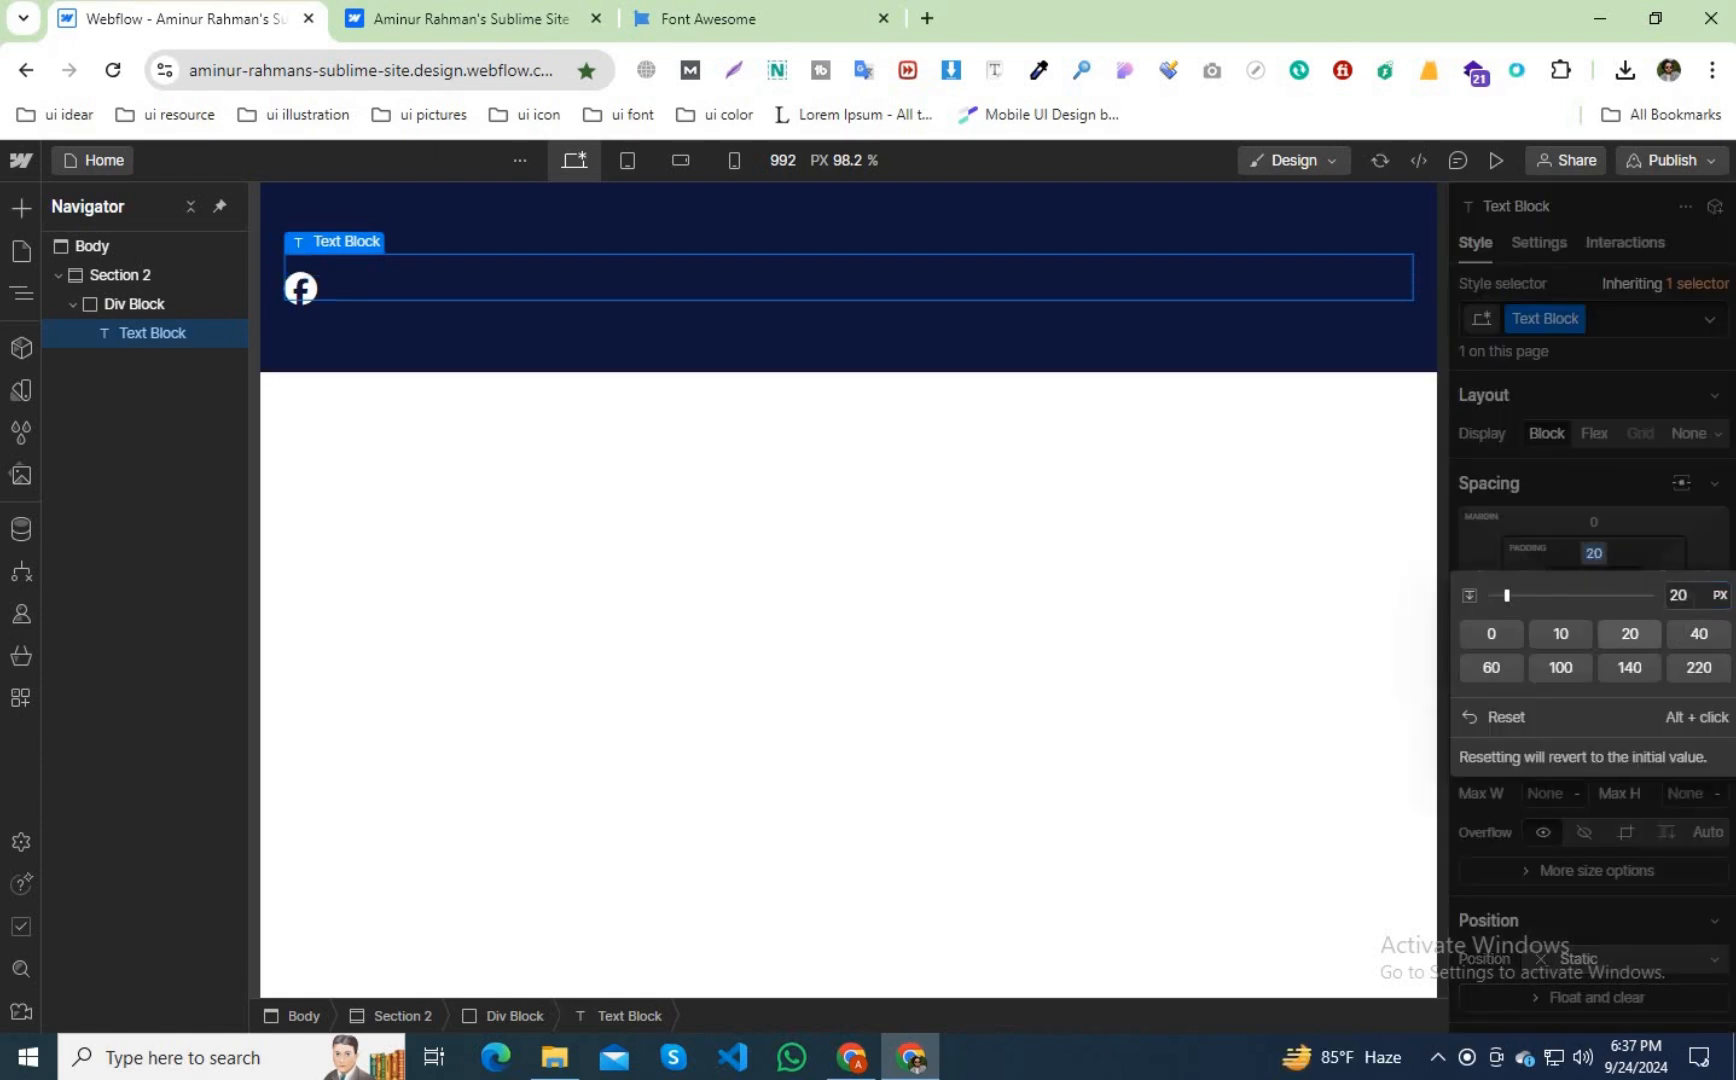
{"action": "key", "text": "alt+Return"}
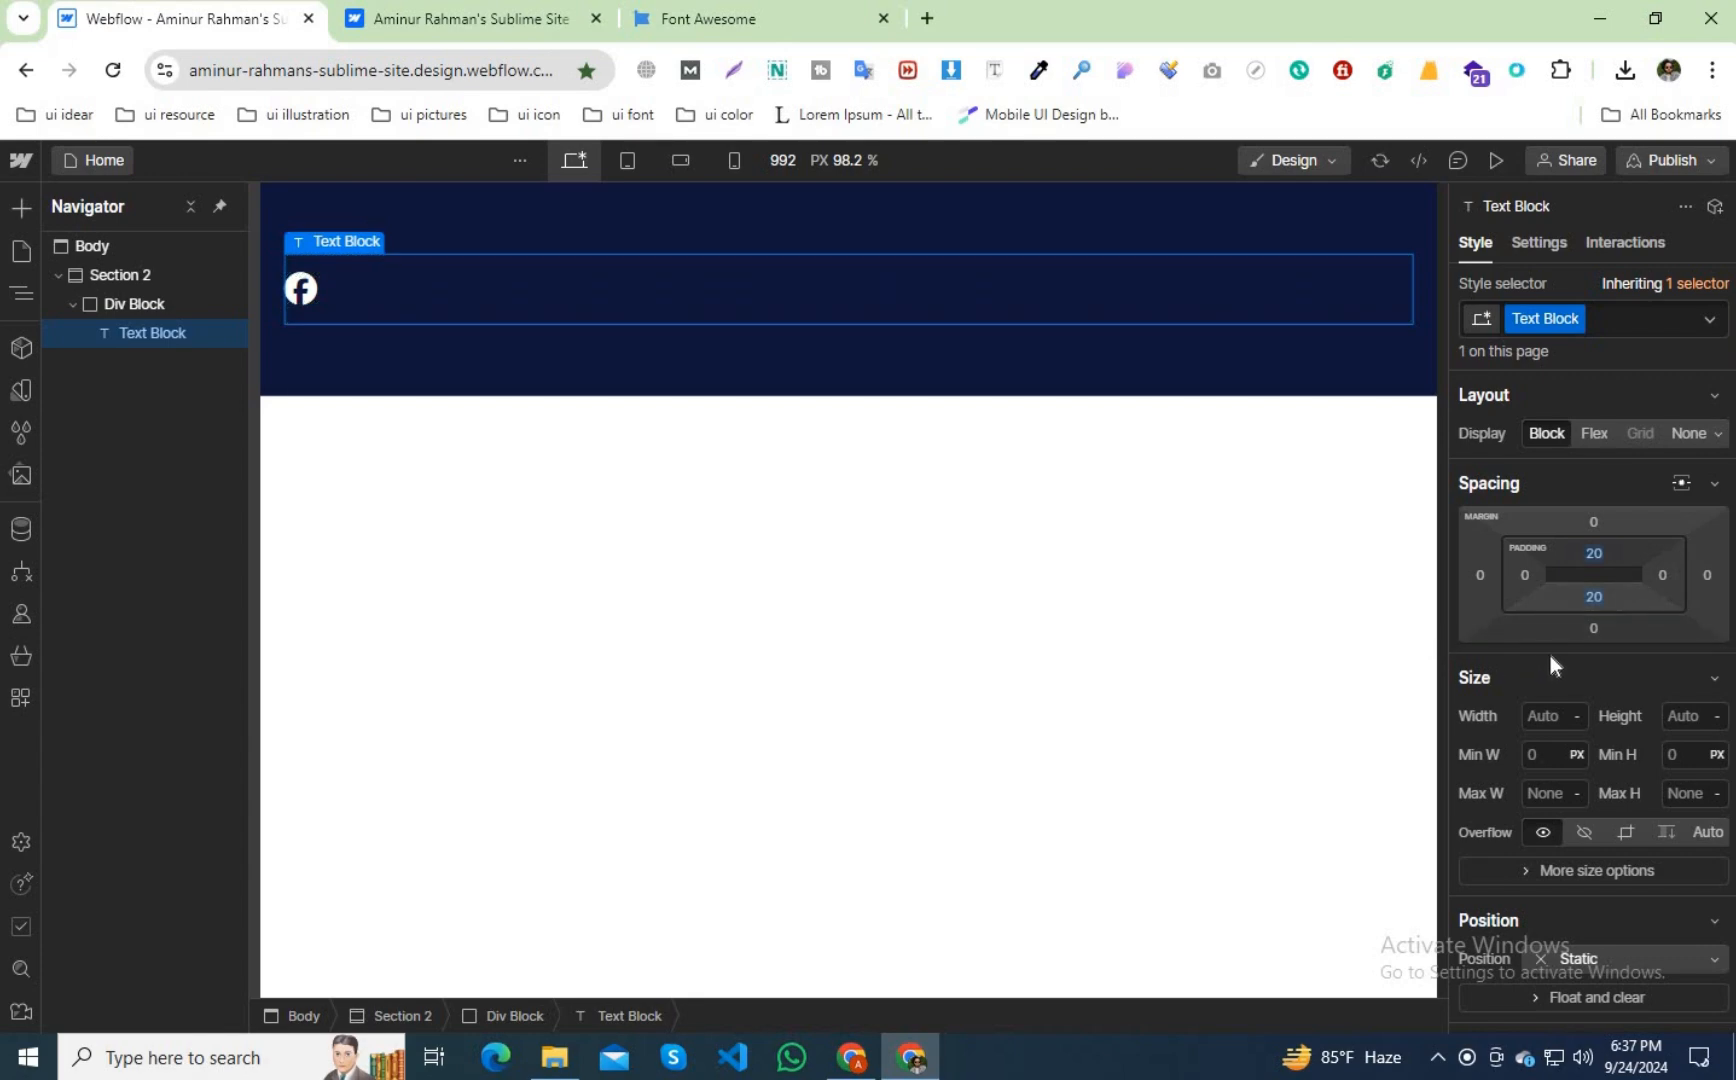
Set the icon text block's background to the blue colour variable color-2.
{"action": "scroll", "coordinate": [1562, 659], "scroll_direction": "down", "scroll_amount": 7}
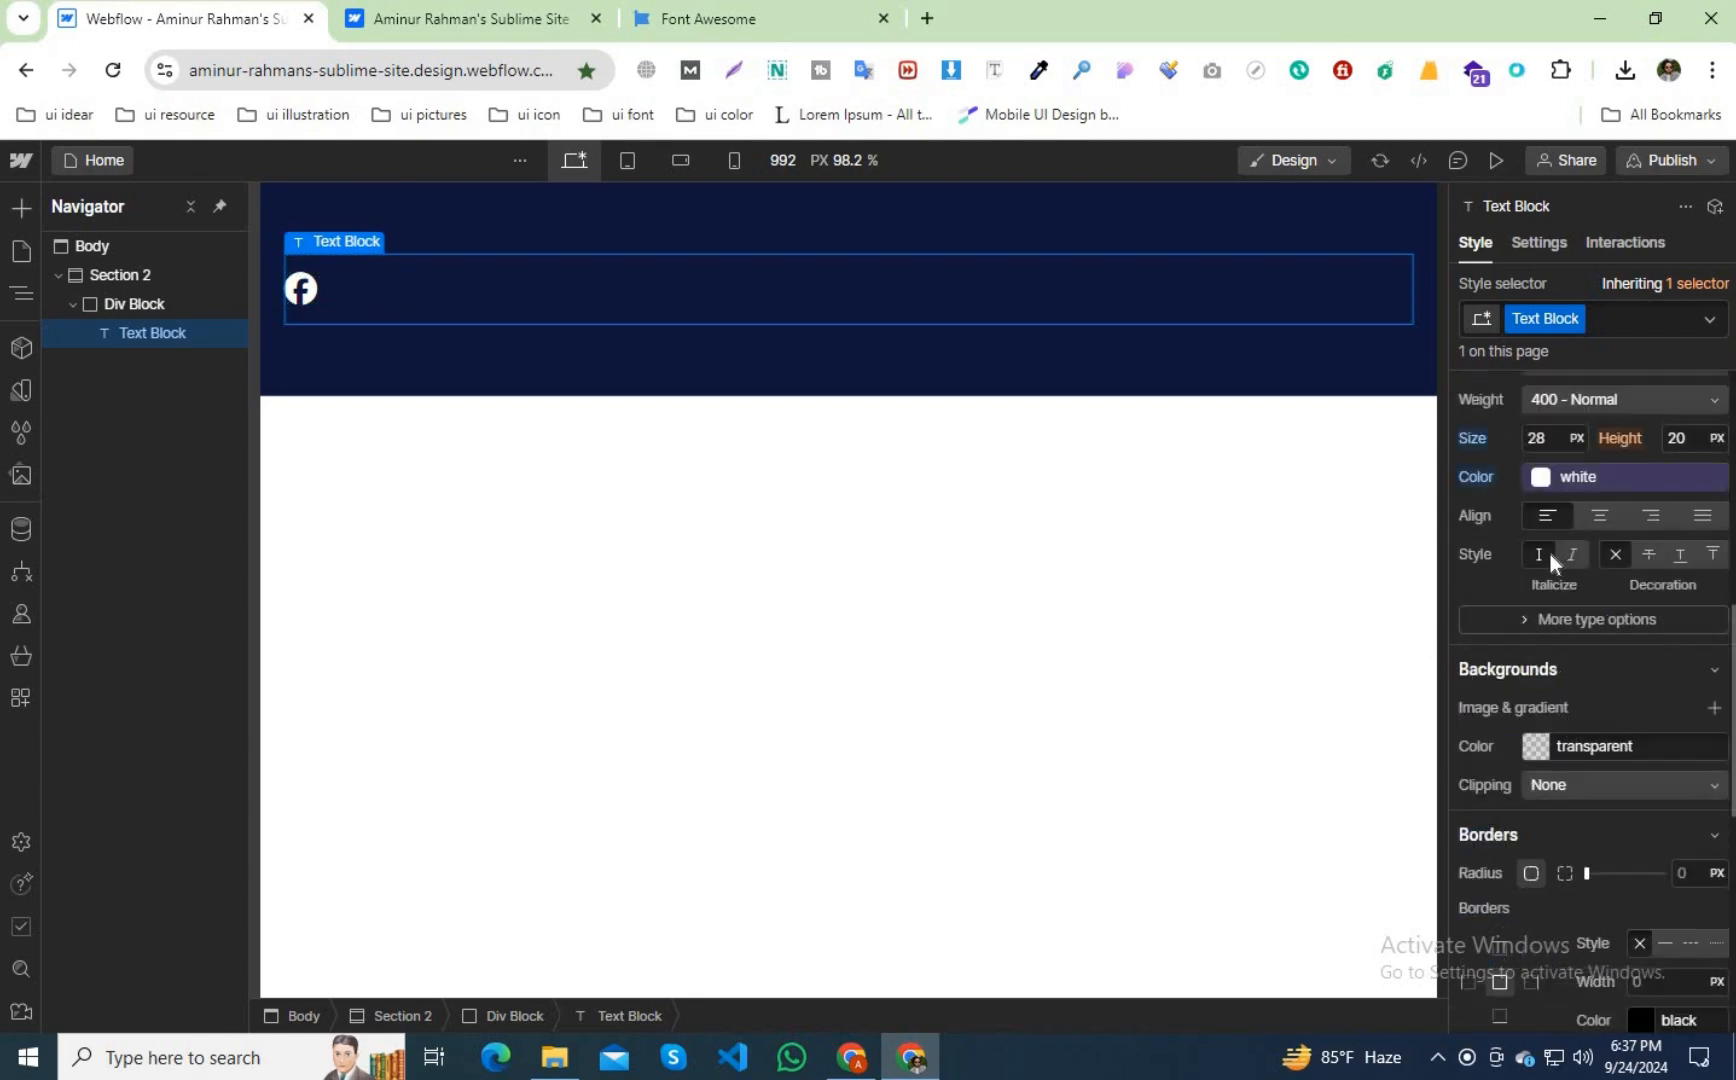
{"action": "left_click", "coordinate": [1534, 745]}
{"action": "left_click", "coordinate": [1478, 874]}
{"action": "left_click", "coordinate": [1493, 933]}
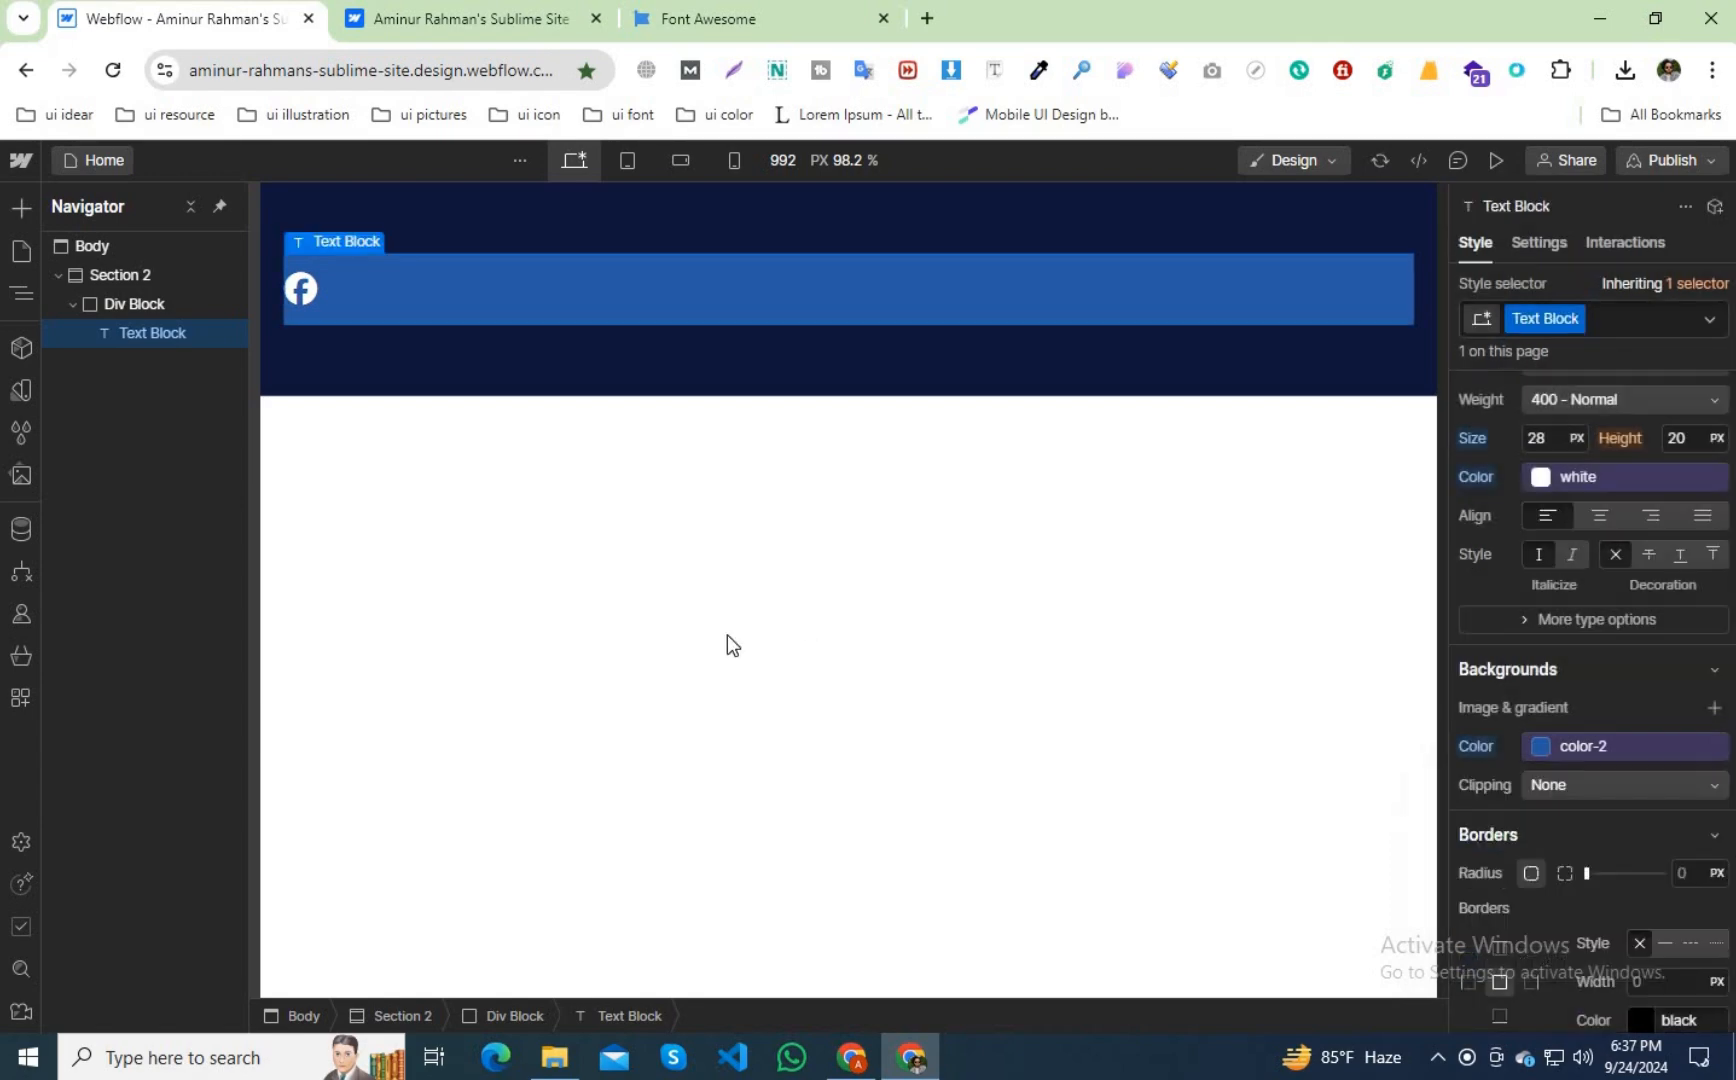
Change the icon text block's display setting to inline-block.
{"action": "scroll", "coordinate": [1594, 690], "scroll_direction": "up", "scroll_amount": 6}
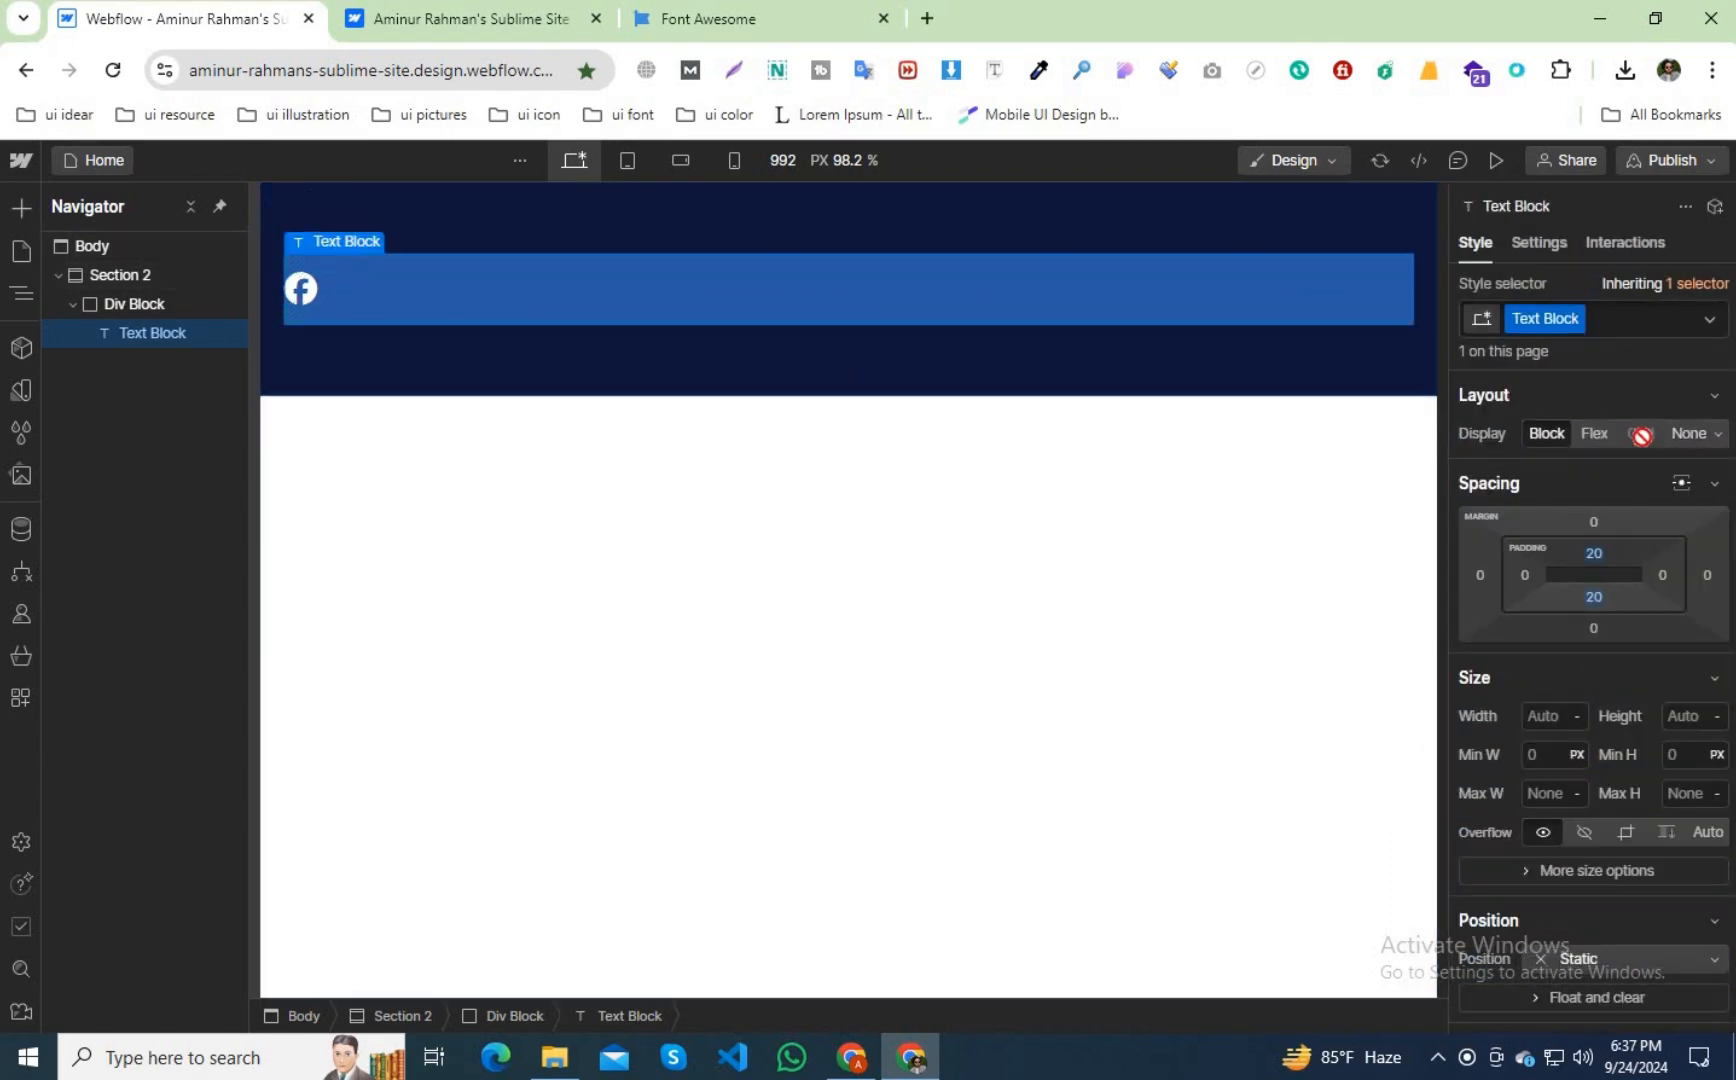
{"action": "left_click", "coordinate": [1720, 436]}
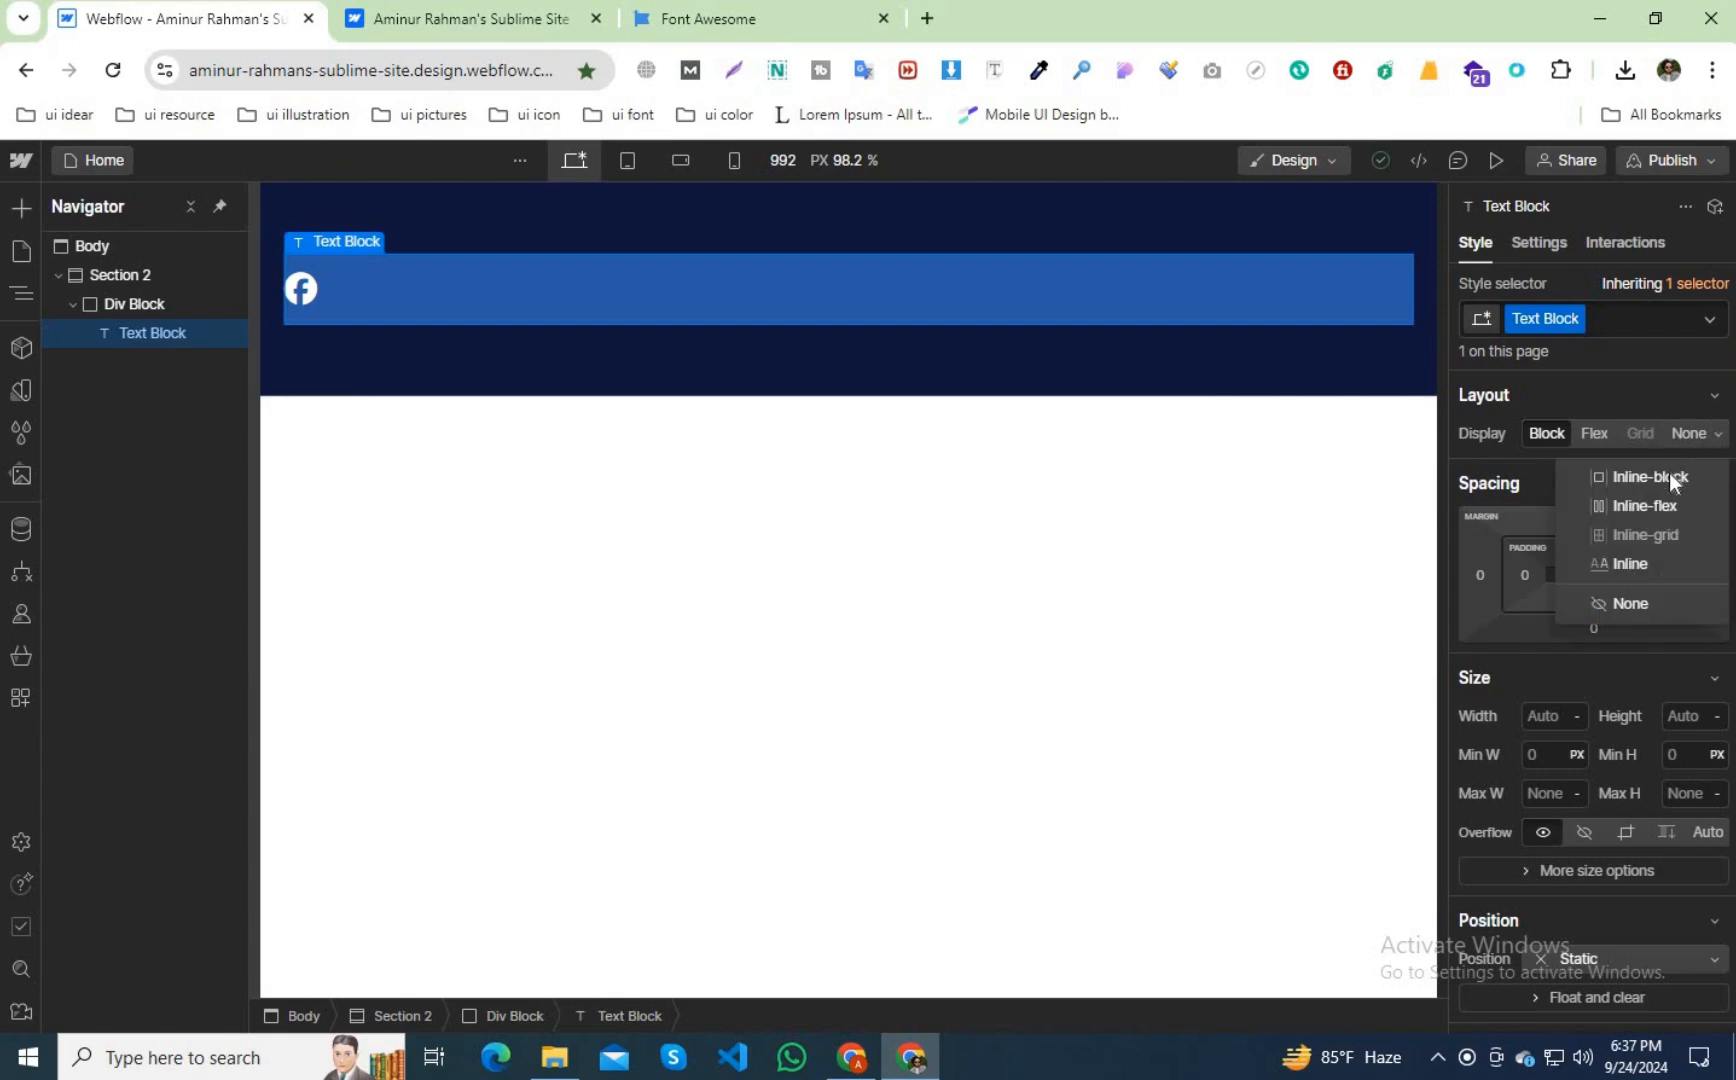
{"action": "left_click", "coordinate": [1661, 473]}
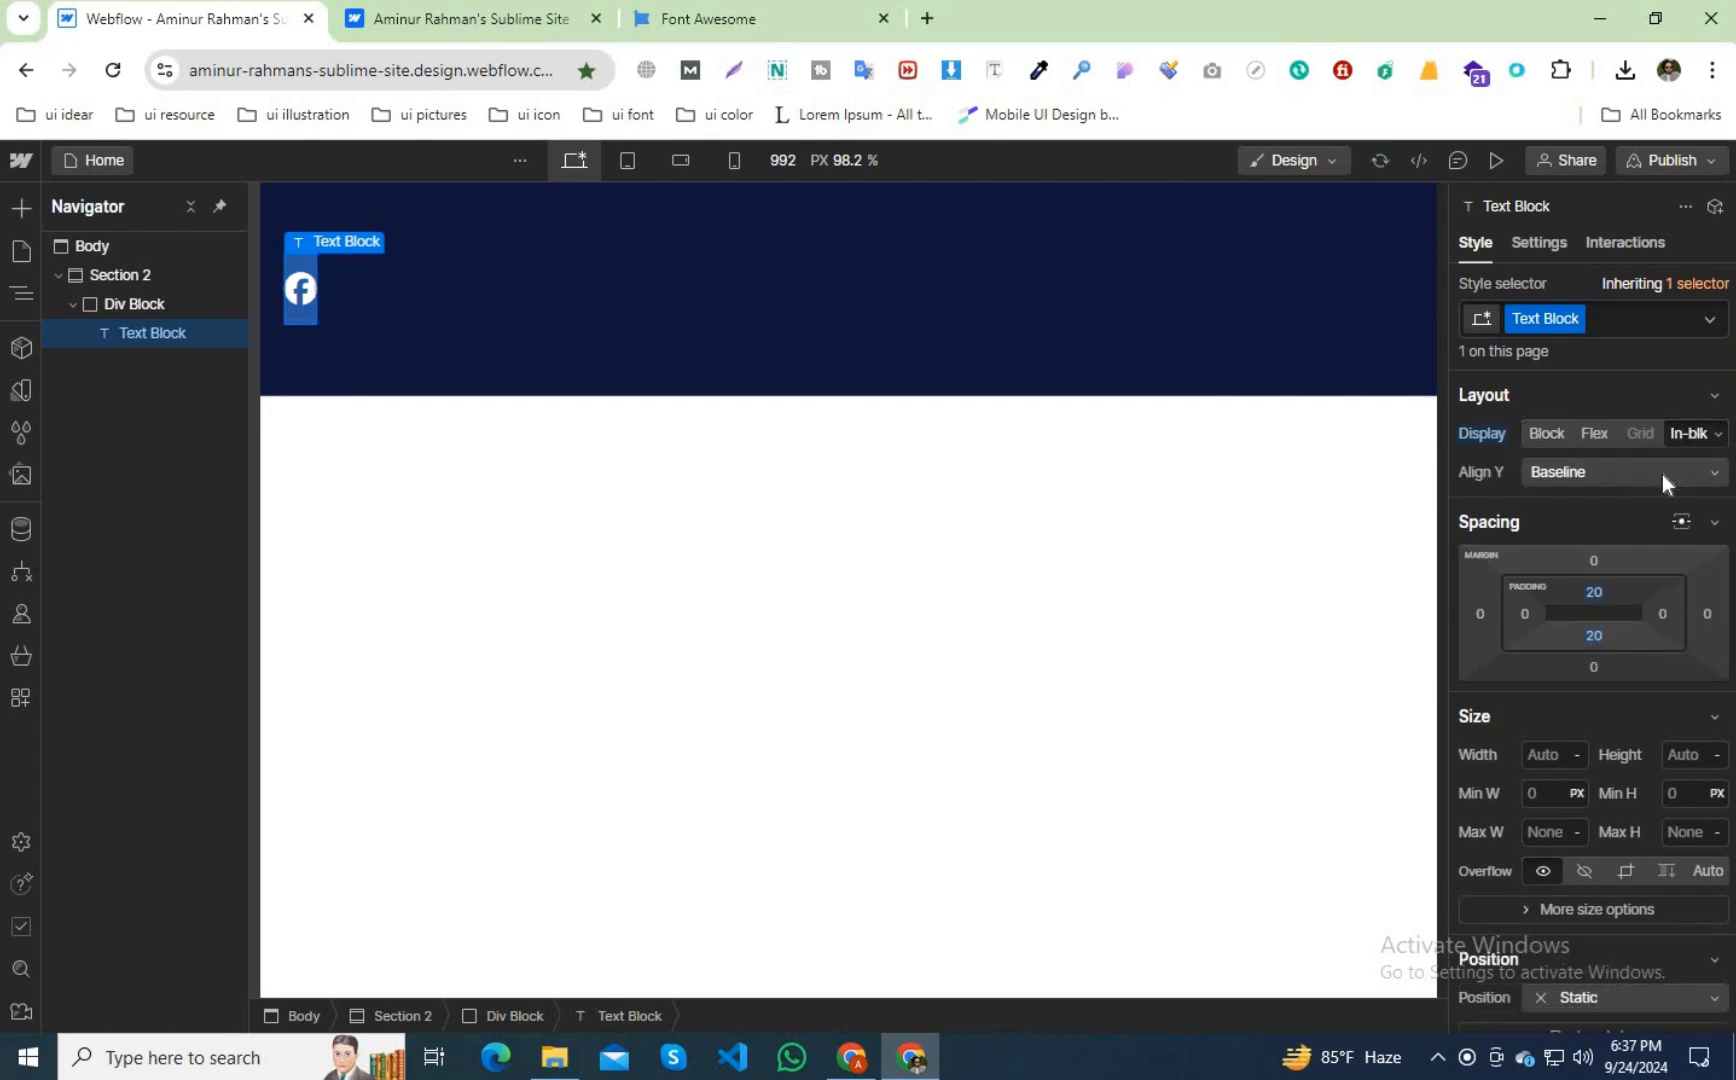
Add 20 px of padding on the left and right of the icon's text block, then deselect it.
{"action": "left_click", "coordinate": [1662, 615]}
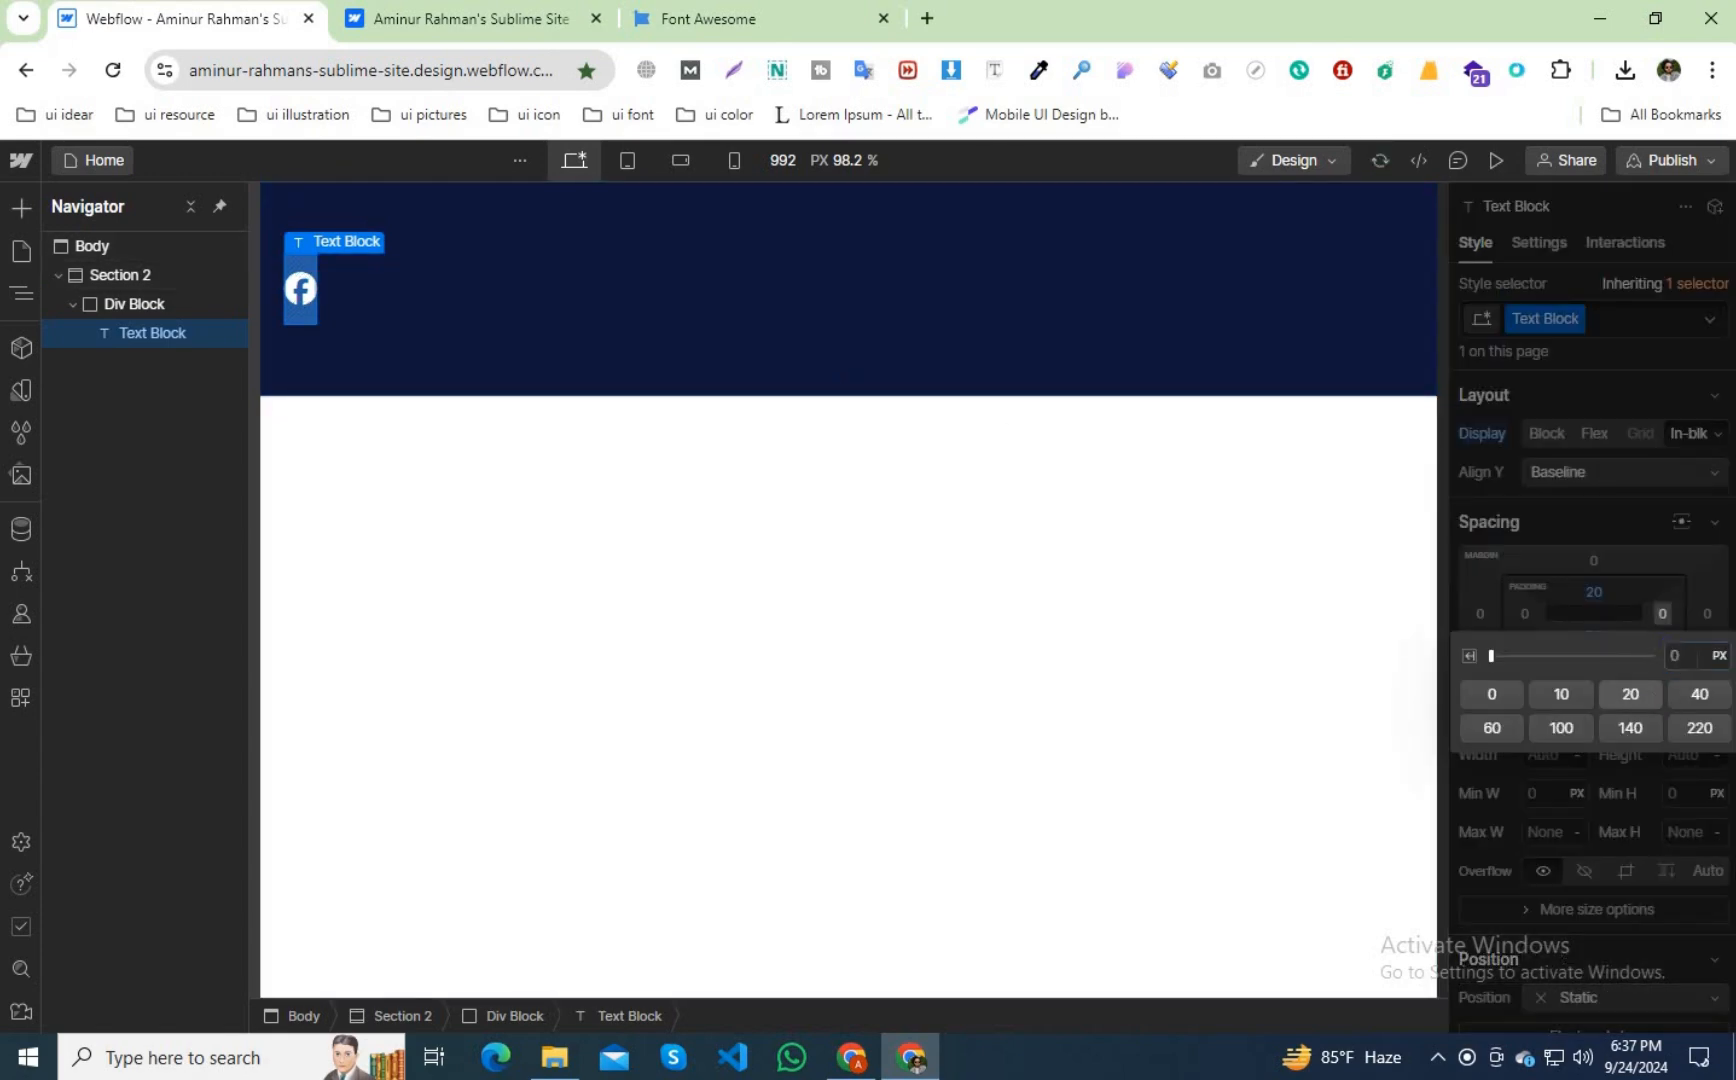
{"action": "left_click", "coordinate": [1629, 693]}
{"action": "key", "text": "alt+Return"}
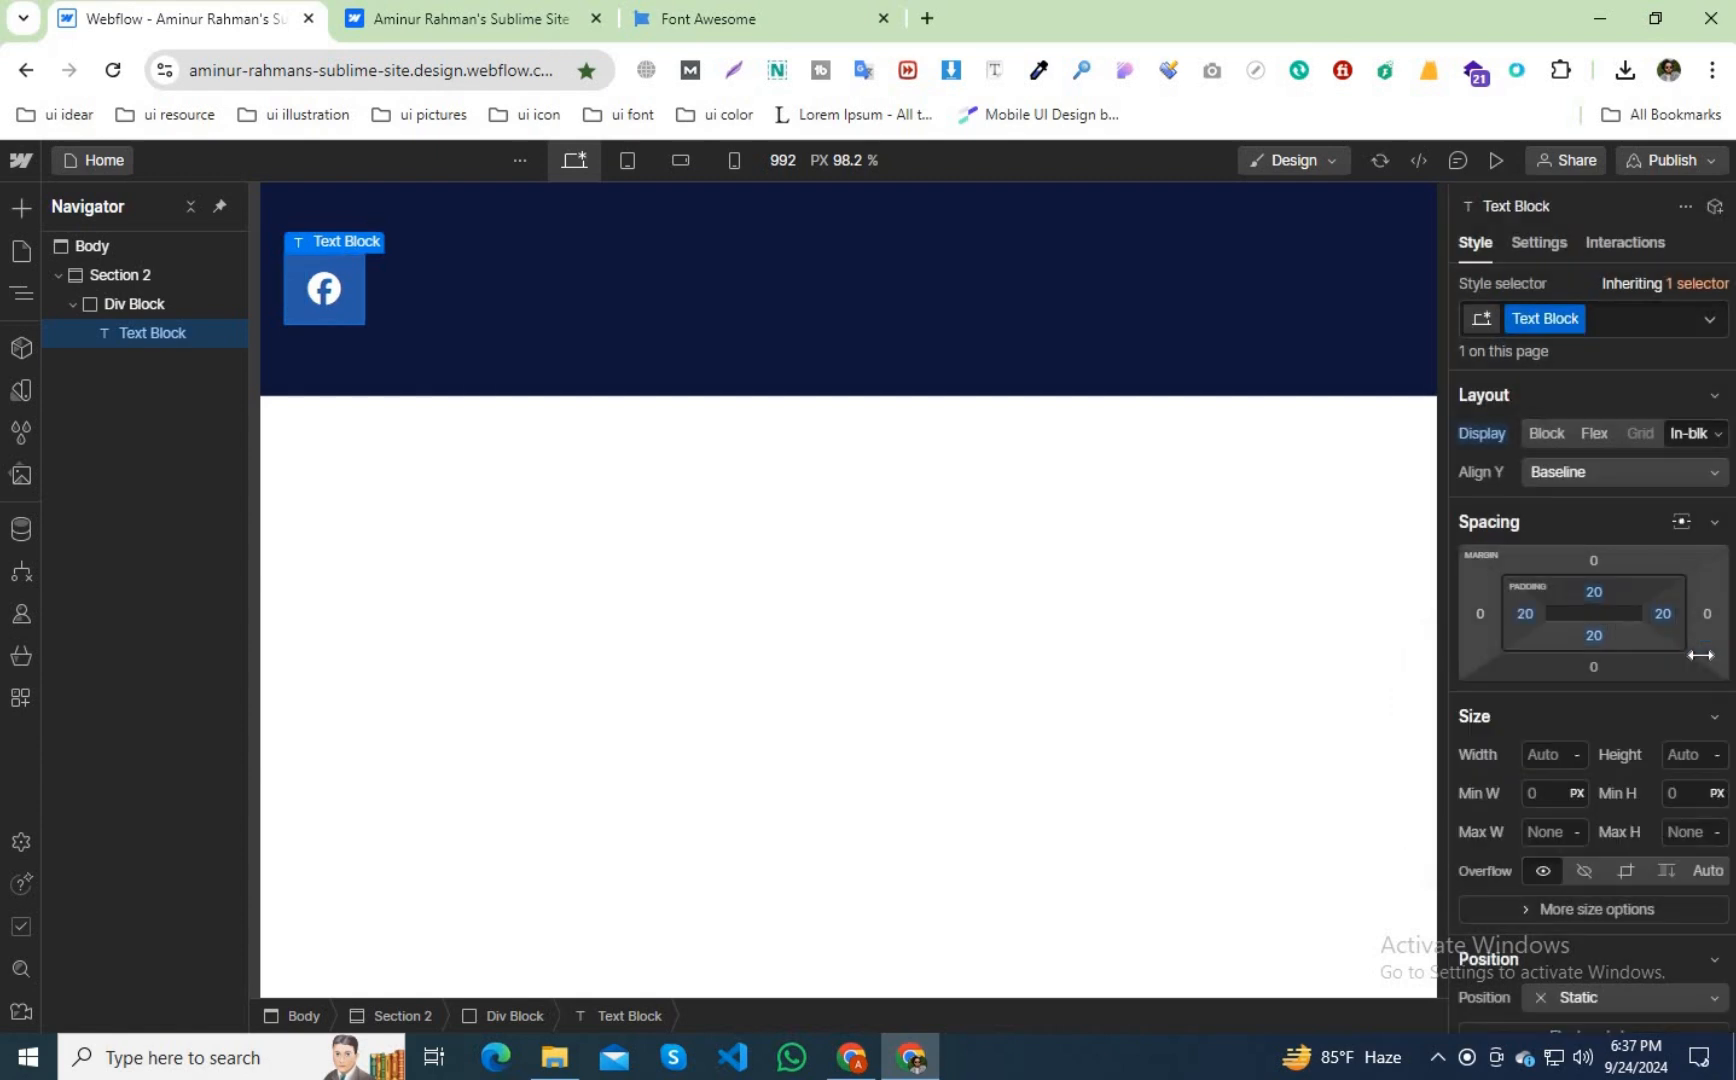
{"action": "left_click", "coordinate": [464, 491]}
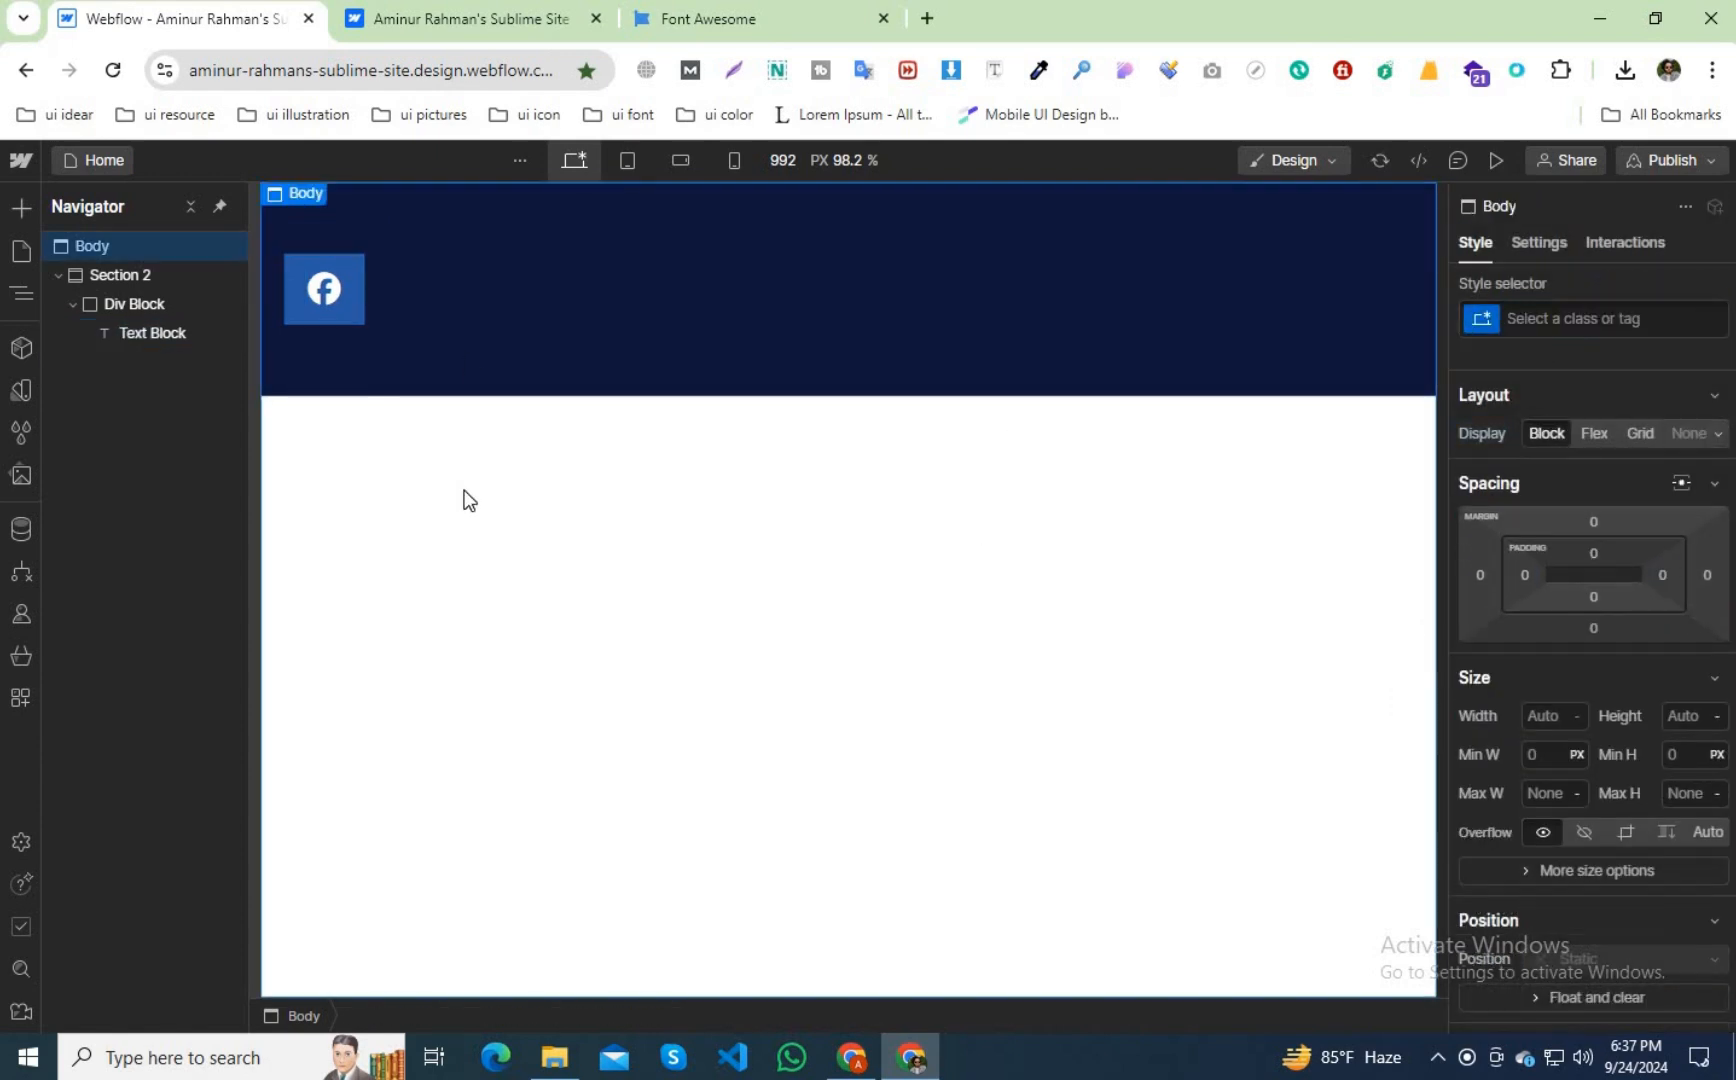